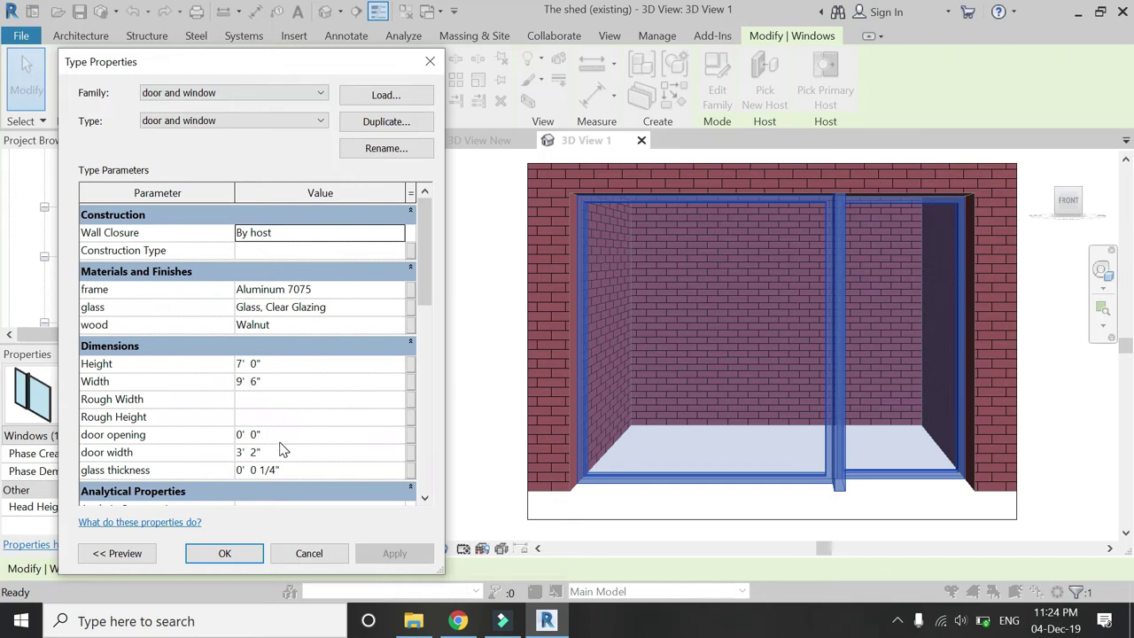
Step: In the door and window type properties, change the door opening from 0' 0" to 2' 0"
{"action": "left_click", "coordinate": [278, 435]}
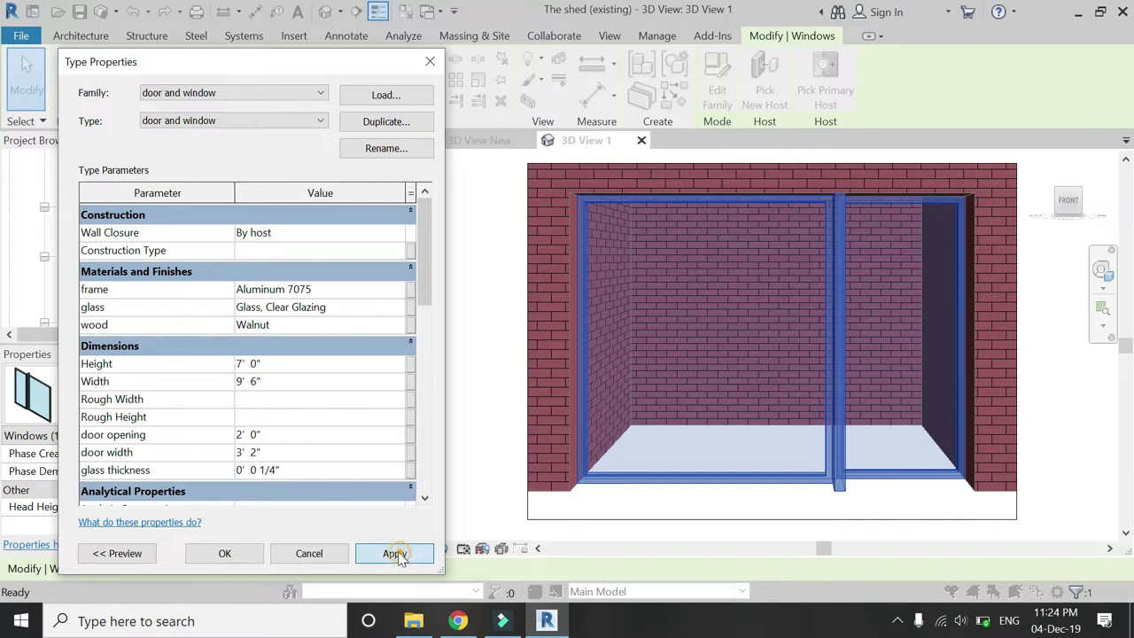
Step: Try door opening values of 2' 0" and 3' 0", applying each, then reset the opening
{"action": "left_click", "coordinate": [394, 553]}
{"action": "left_click", "coordinate": [278, 437]}
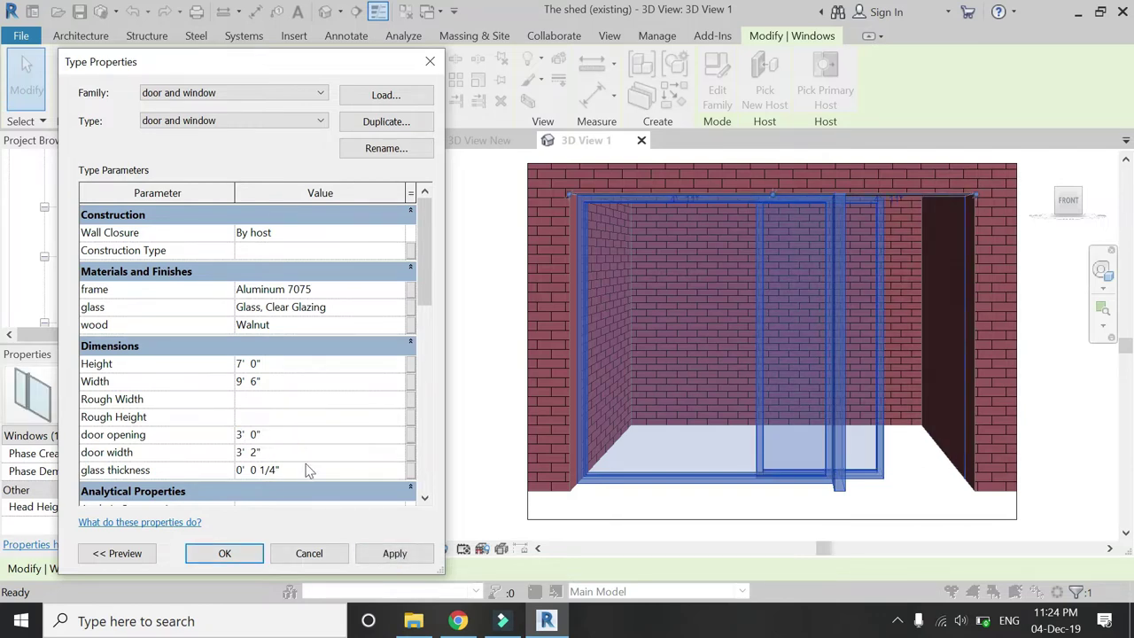
{"action": "left_click", "coordinate": [392, 556]}
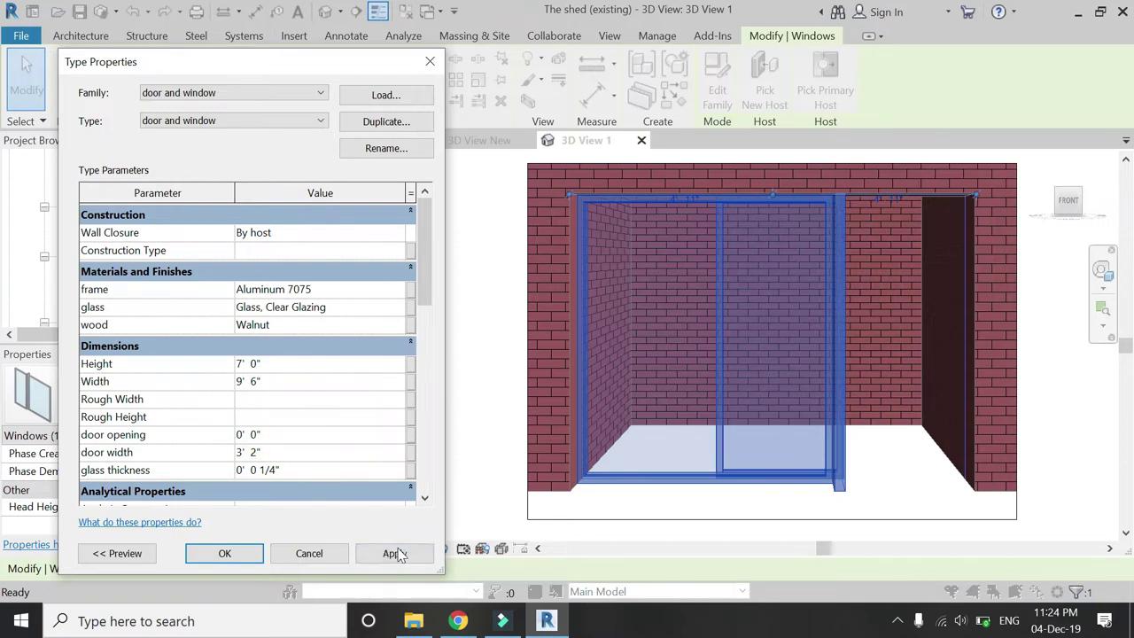
{"action": "left_click", "coordinate": [395, 553]}
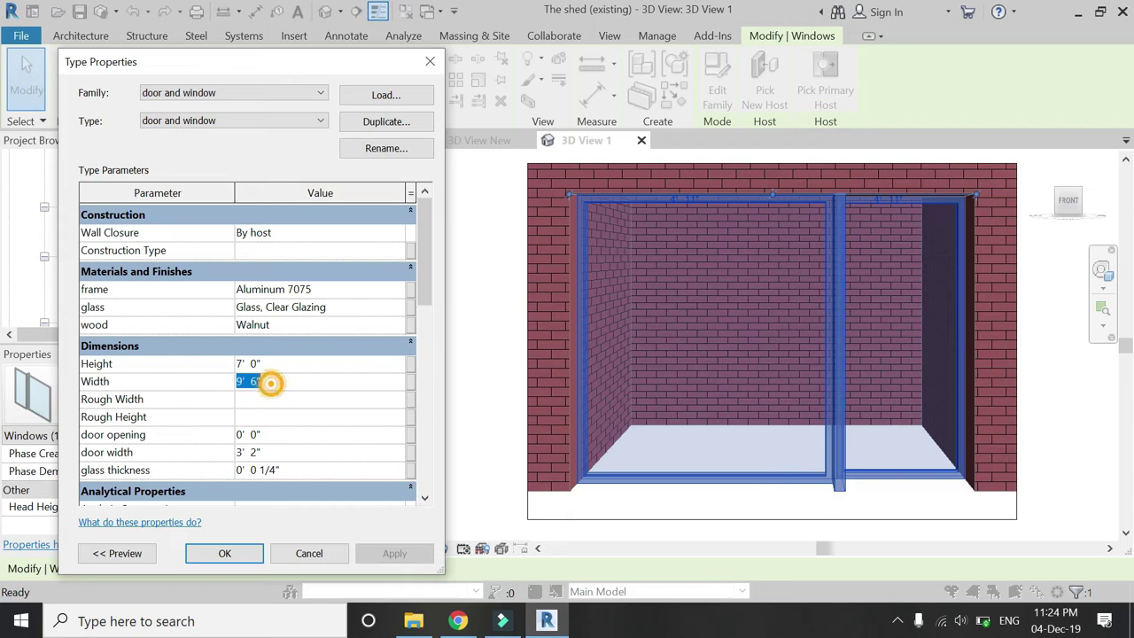
Step: Try widths of 8' 0", 4' 0" and 6' 0", then restore 9' 6" and accept the type
{"action": "type", "text": "8"}
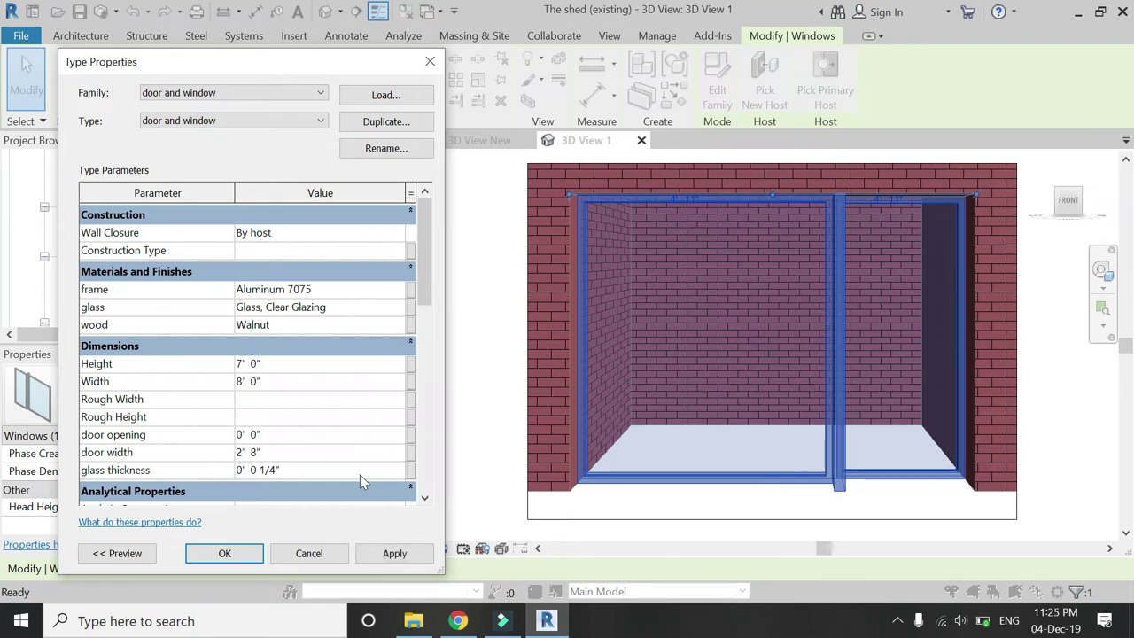
{"action": "left_click", "coordinate": [400, 552]}
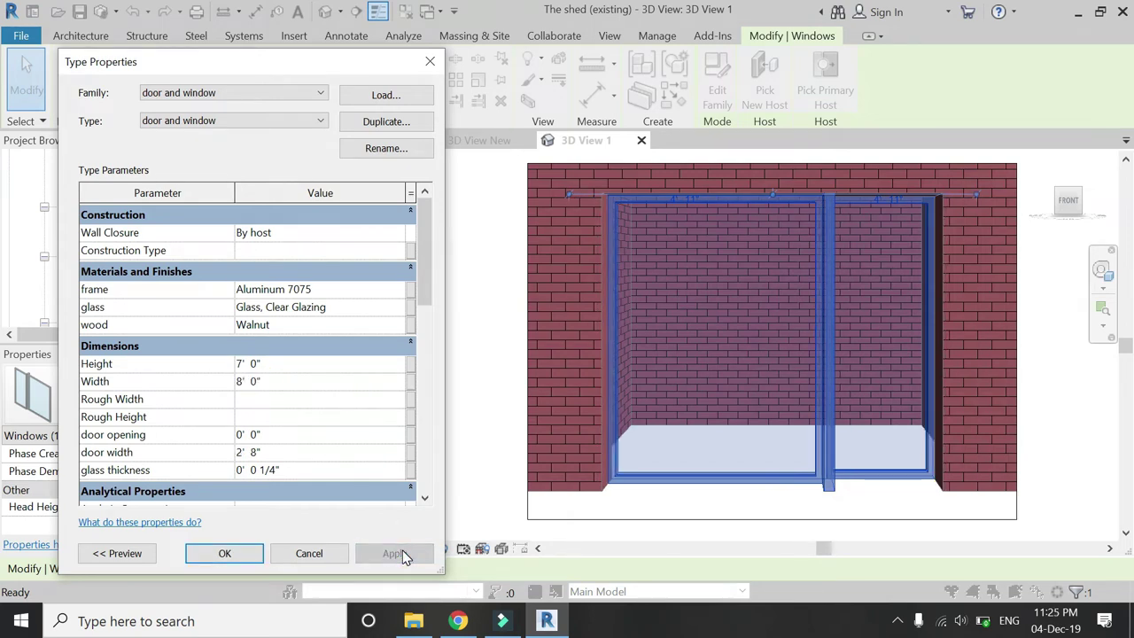
{"action": "type", "text": "4'"}
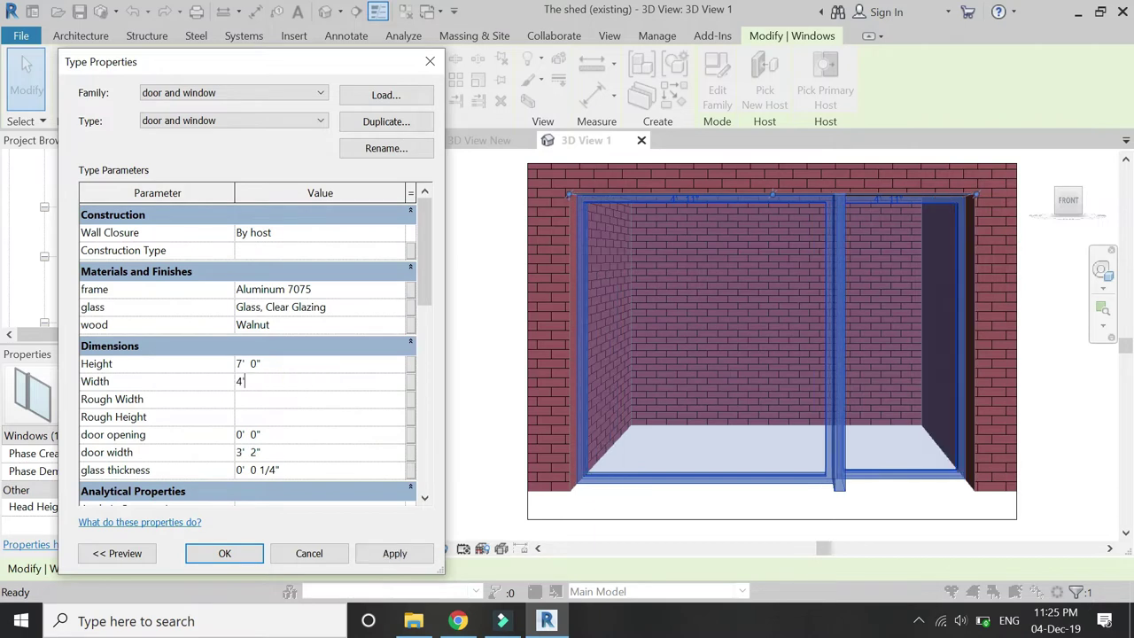
{"action": "left_click", "coordinate": [400, 554]}
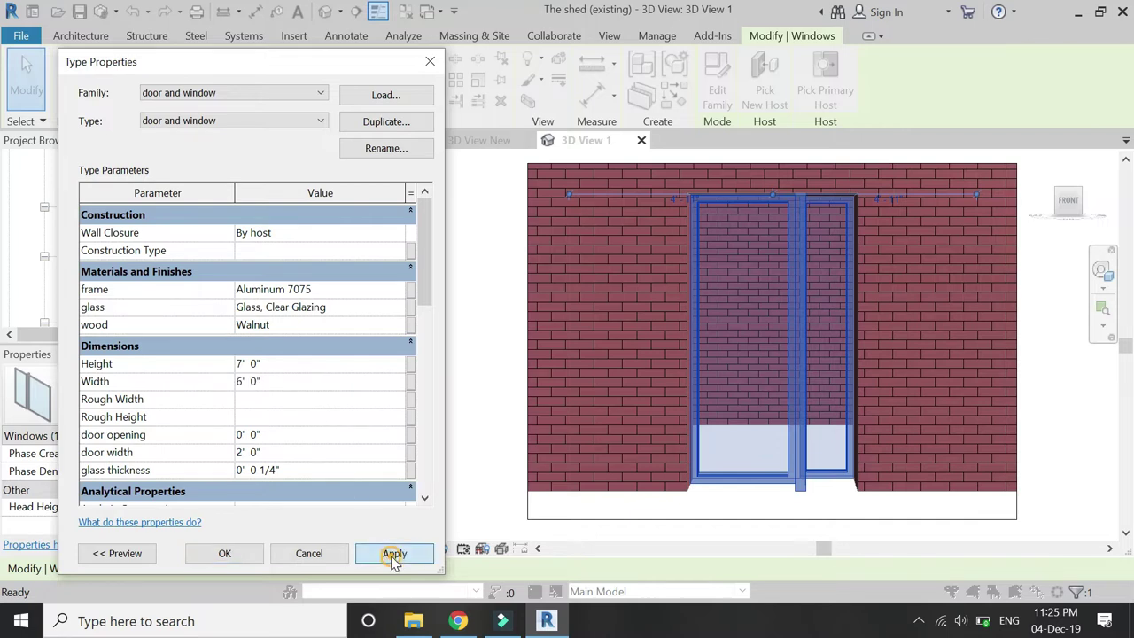
{"action": "left_click", "coordinate": [394, 555]}
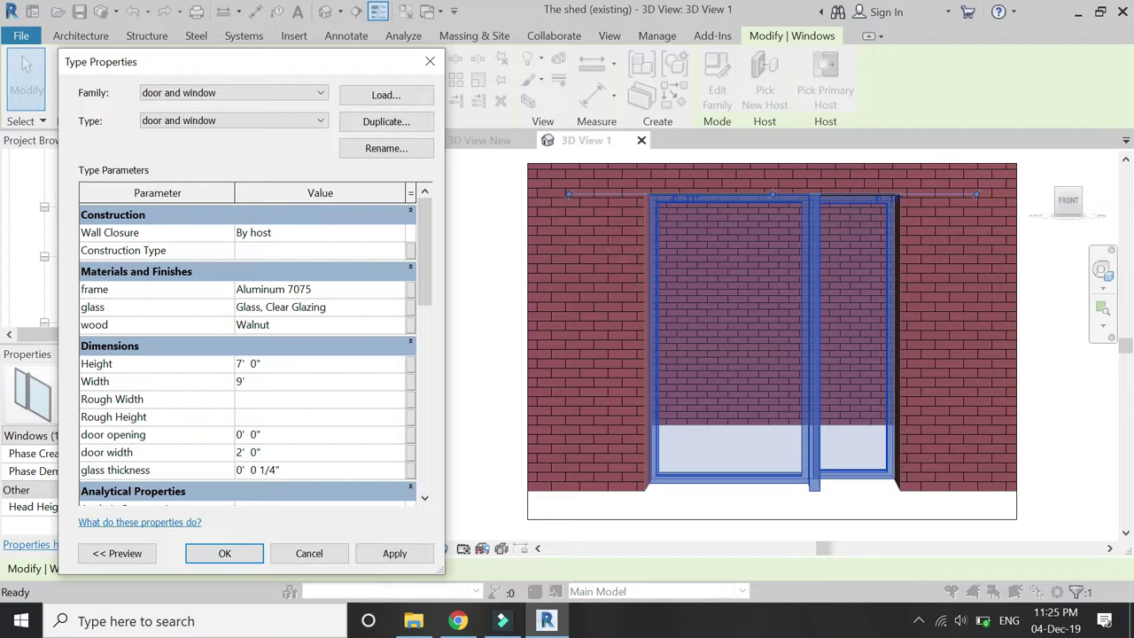
{"action": "left_click", "coordinate": [387, 553]}
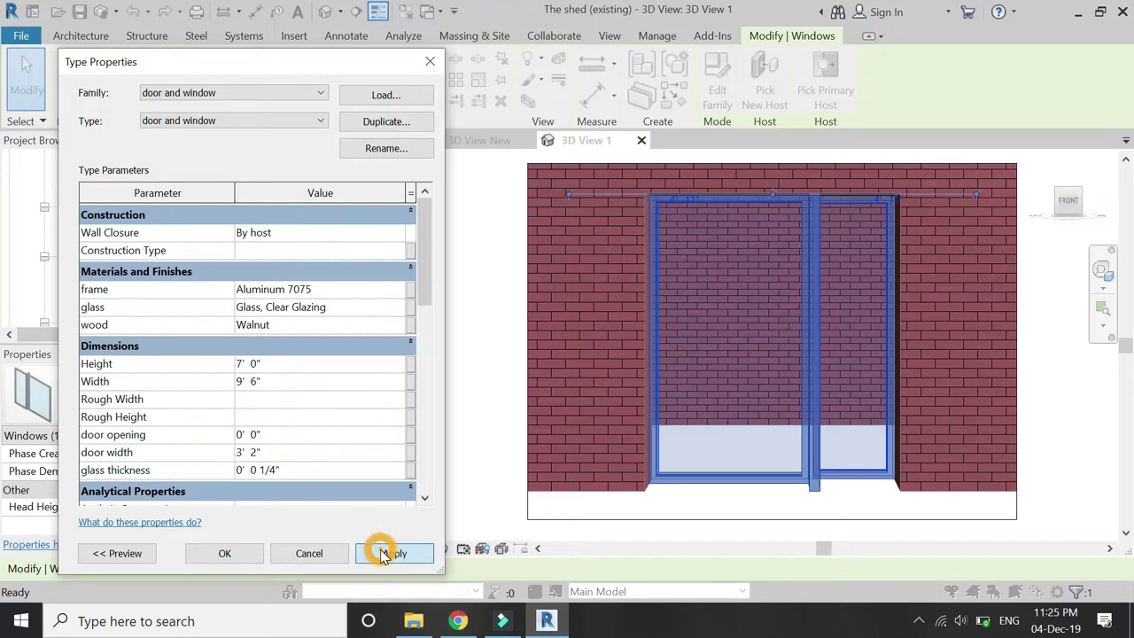
{"action": "left_click", "coordinate": [225, 553]}
{"action": "left_click", "coordinate": [373, 451]}
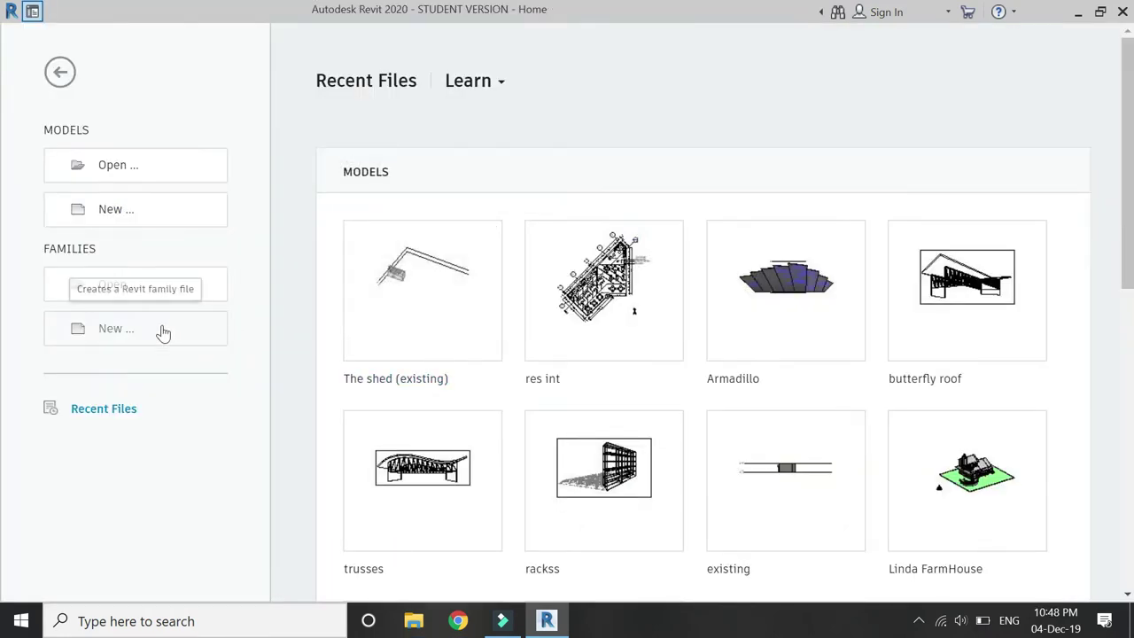
Step: Start a new family from the Window.rft template
{"action": "left_click", "coordinate": [172, 333]}
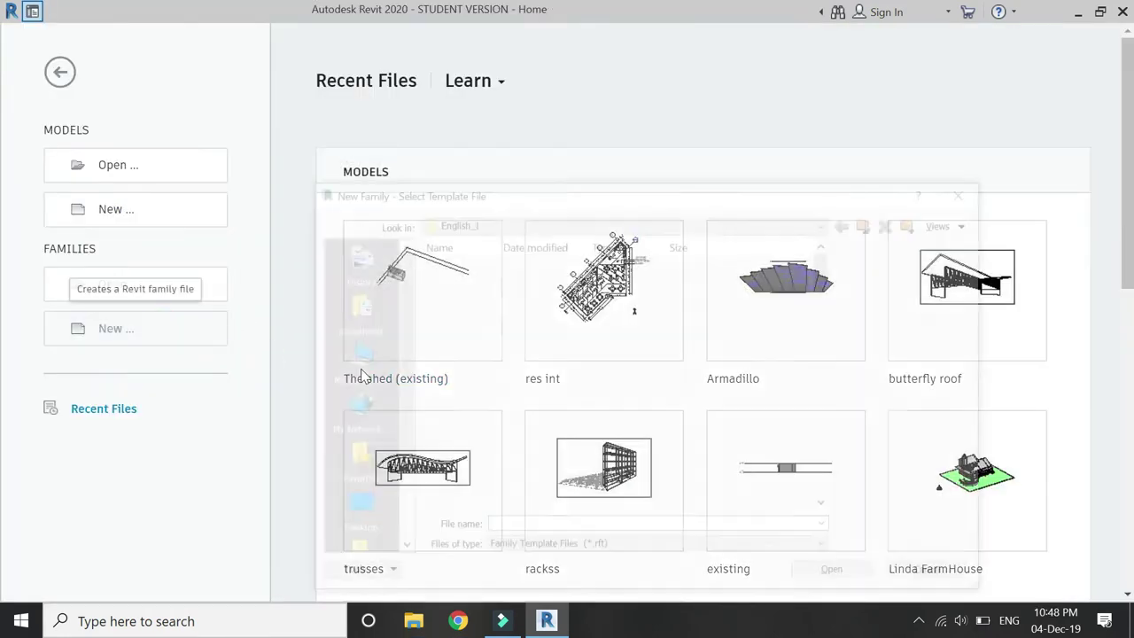
{"action": "scroll", "coordinate": [637, 398], "scroll_direction": "down", "scroll_amount": 10}
{"action": "left_click", "coordinate": [747, 464]}
{"action": "left_click", "coordinate": [838, 575]}
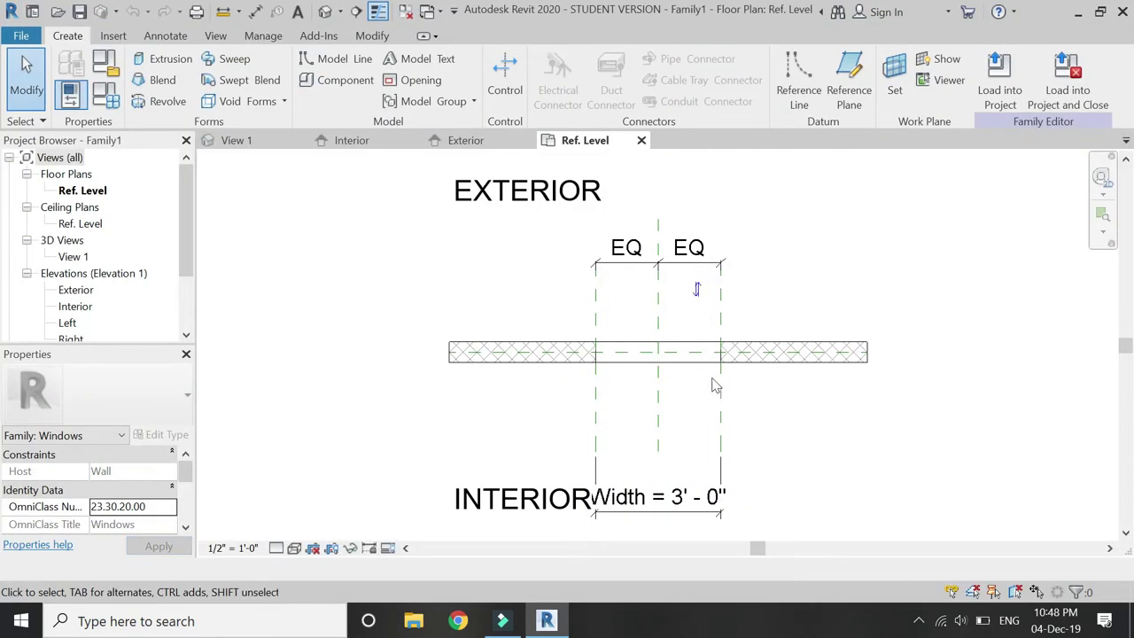
Step: In the Interior elevation, set the window type to 7' 0" high, 8' wide, 0' 0" sill height
{"action": "left_click", "coordinate": [377, 143]}
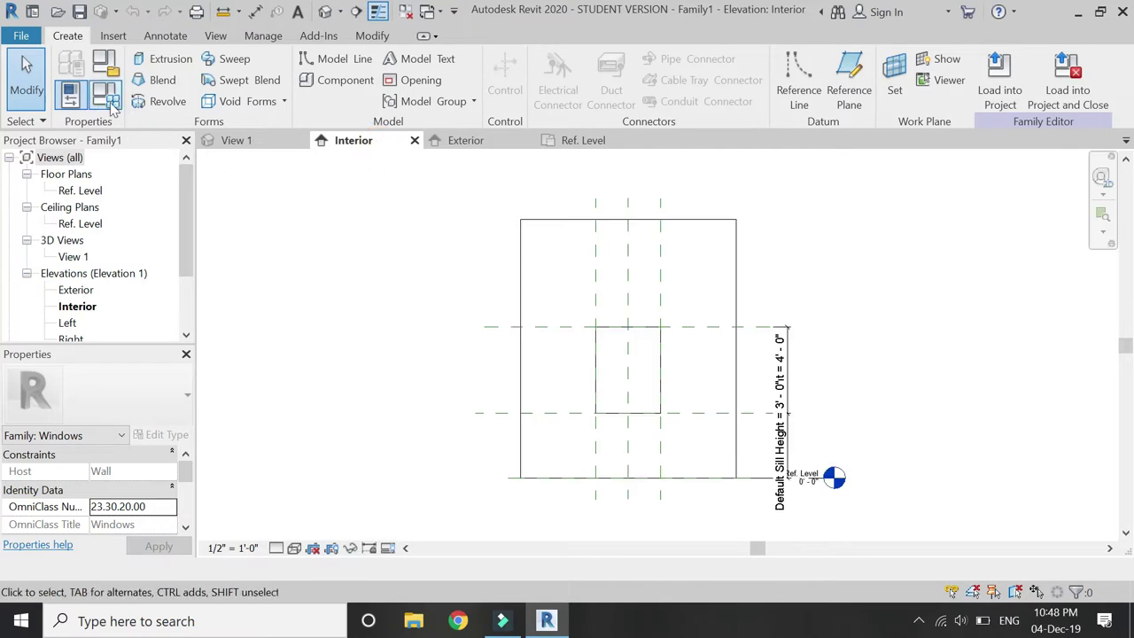
{"action": "left_click", "coordinate": [113, 105]}
{"action": "left_click", "coordinate": [181, 263]}
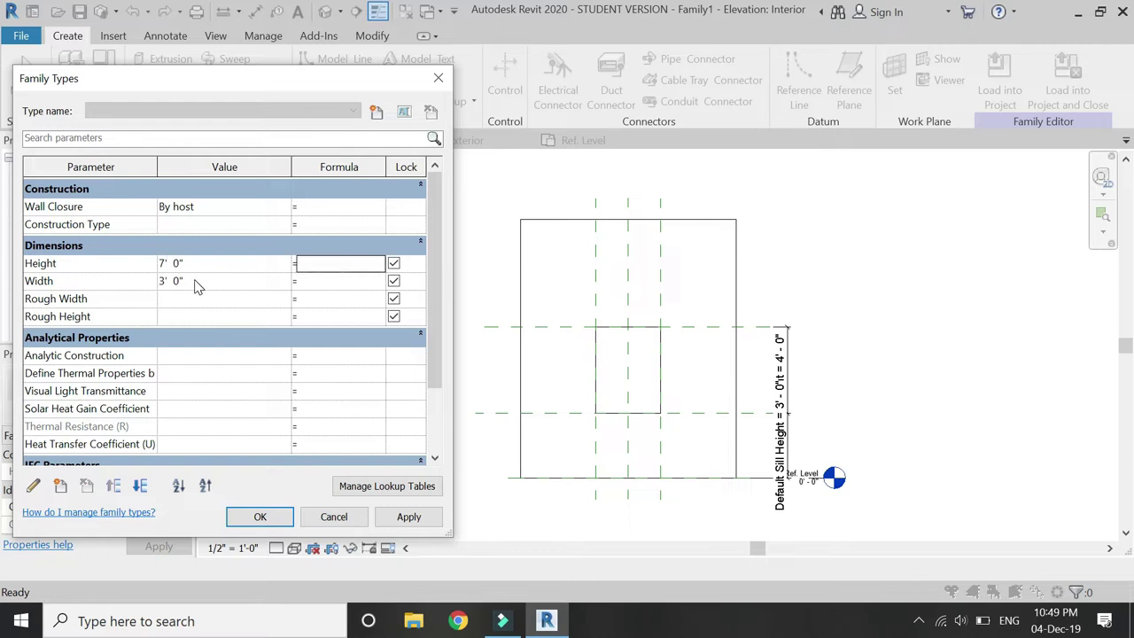
{"action": "left_click", "coordinate": [197, 285]}
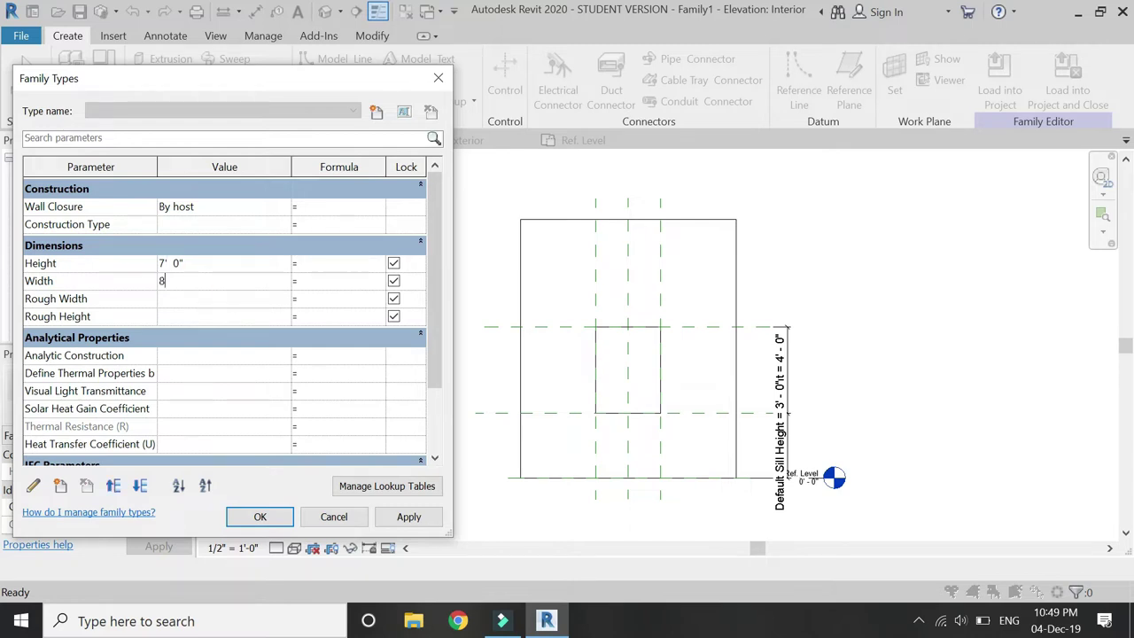
{"action": "scroll", "coordinate": [194, 418], "scroll_direction": "down", "scroll_amount": 2}
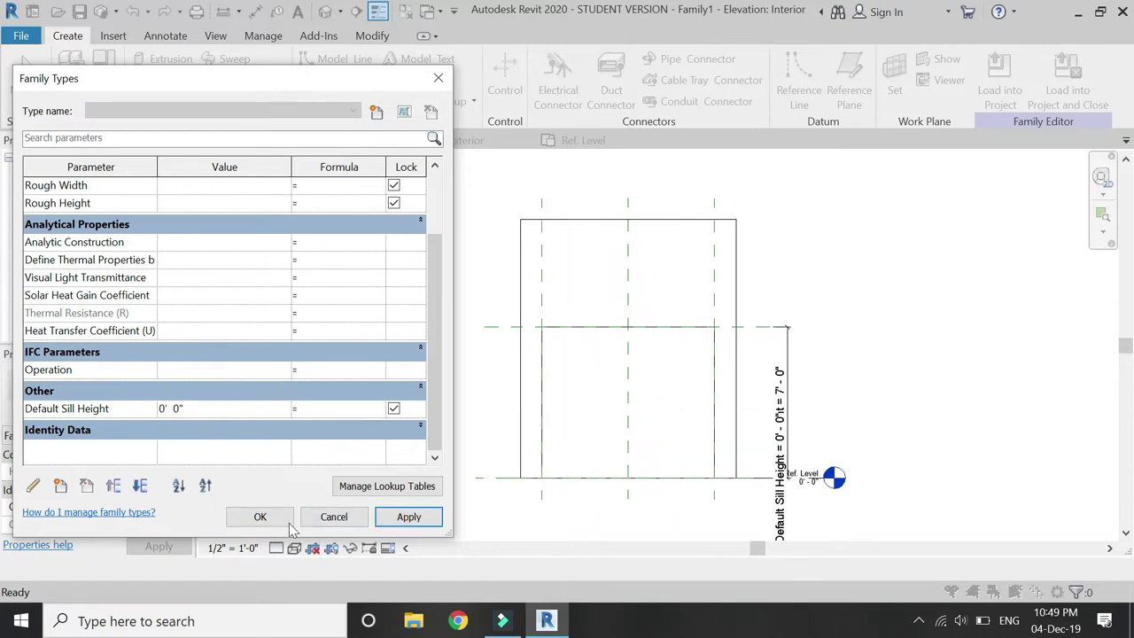
{"action": "left_click", "coordinate": [259, 516]}
{"action": "scroll", "coordinate": [687, 474], "scroll_direction": "up", "scroll_amount": 3}
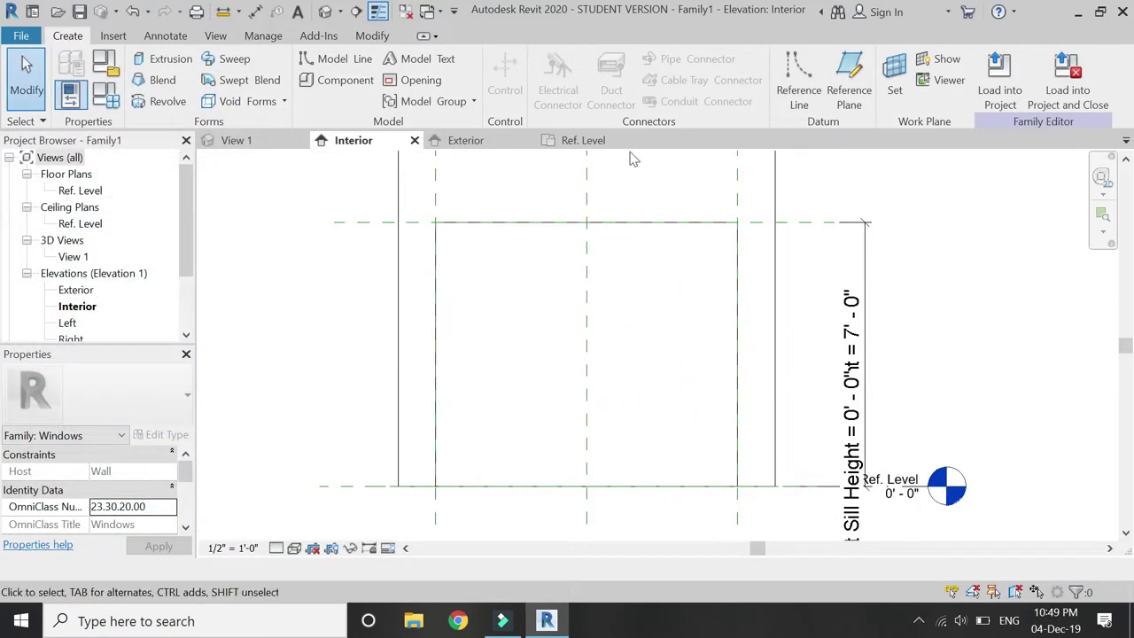
Step: Draw two vertical reference planes across the window opening
{"action": "left_click", "coordinate": [849, 89]}
{"action": "scroll", "coordinate": [491, 390], "scroll_direction": "down", "scroll_amount": 1}
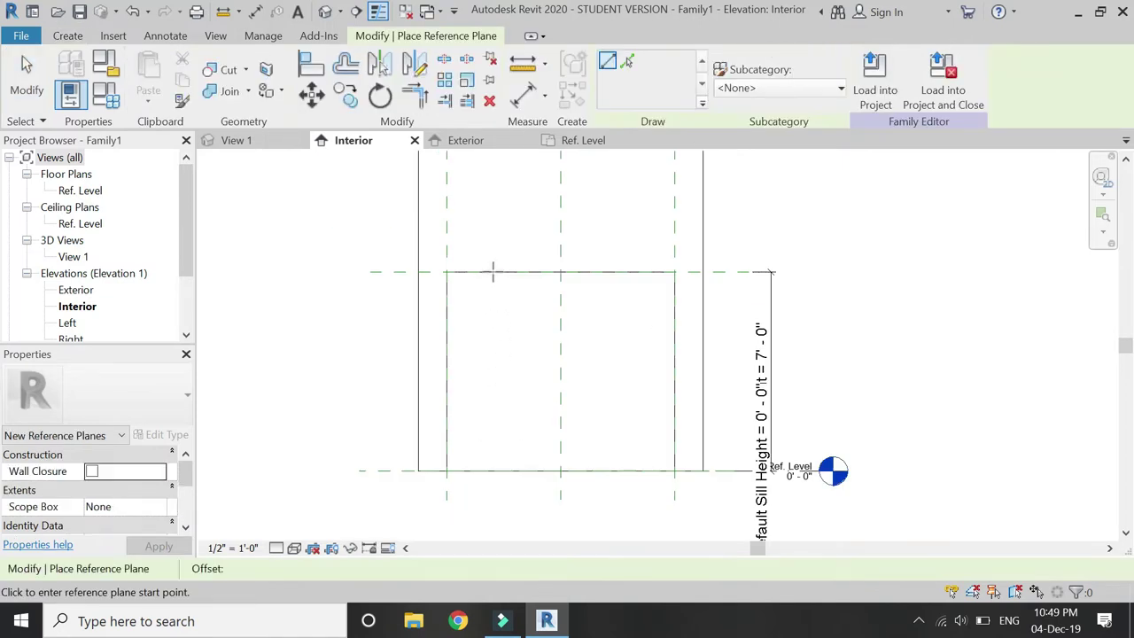
{"action": "left_click", "coordinate": [504, 194]}
{"action": "left_click", "coordinate": [507, 499]}
{"action": "left_click", "coordinate": [616, 193]}
{"action": "left_click", "coordinate": [617, 499]}
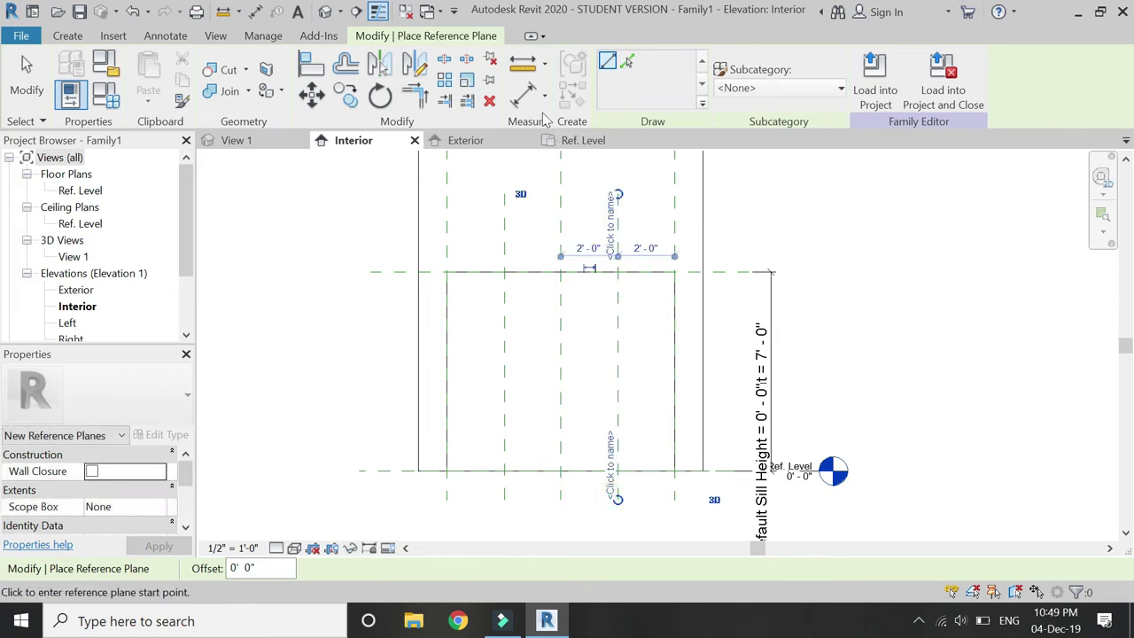
Step: Dimension across the reference planes and make the three spacings equal (EQ)
{"action": "left_click", "coordinate": [523, 94]}
{"action": "left_click", "coordinate": [445, 224]}
{"action": "left_click", "coordinate": [506, 246]}
{"action": "left_click", "coordinate": [618, 252]}
{"action": "left_click", "coordinate": [674, 240]}
{"action": "left_click", "coordinate": [656, 232]}
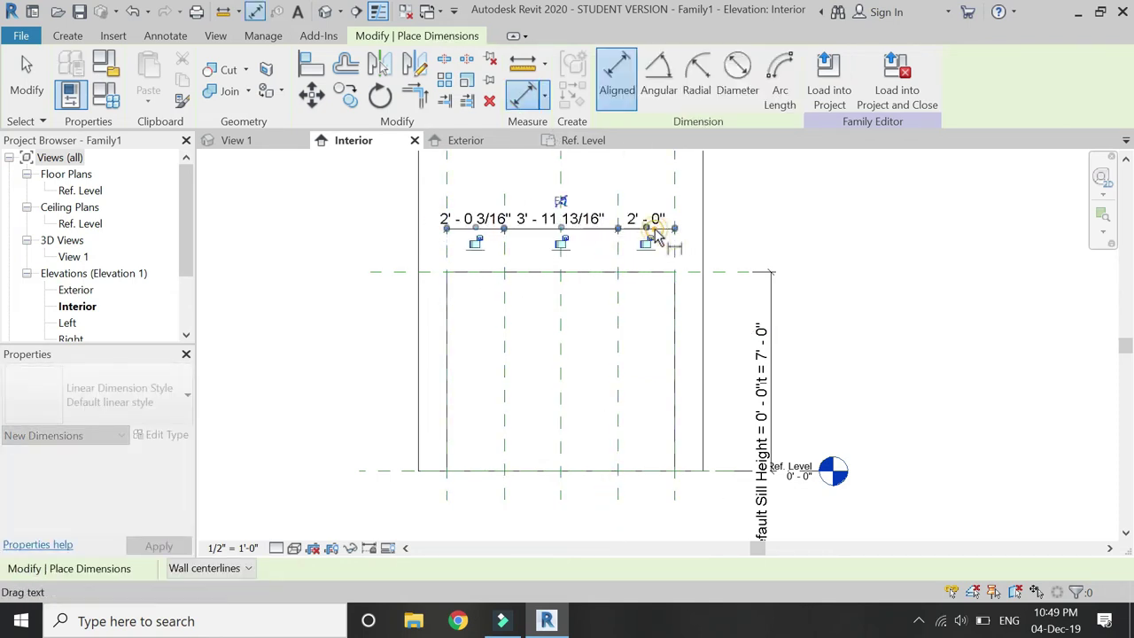
{"action": "left_click", "coordinate": [560, 201]}
{"action": "scroll", "coordinate": [645, 406], "scroll_direction": "up", "scroll_amount": 1}
{"action": "key", "text": "Escape"}
{"action": "key", "text": "Escape"}
Step: Set the view scale to 3" = 1'-0"
{"action": "left_click", "coordinate": [233, 547]}
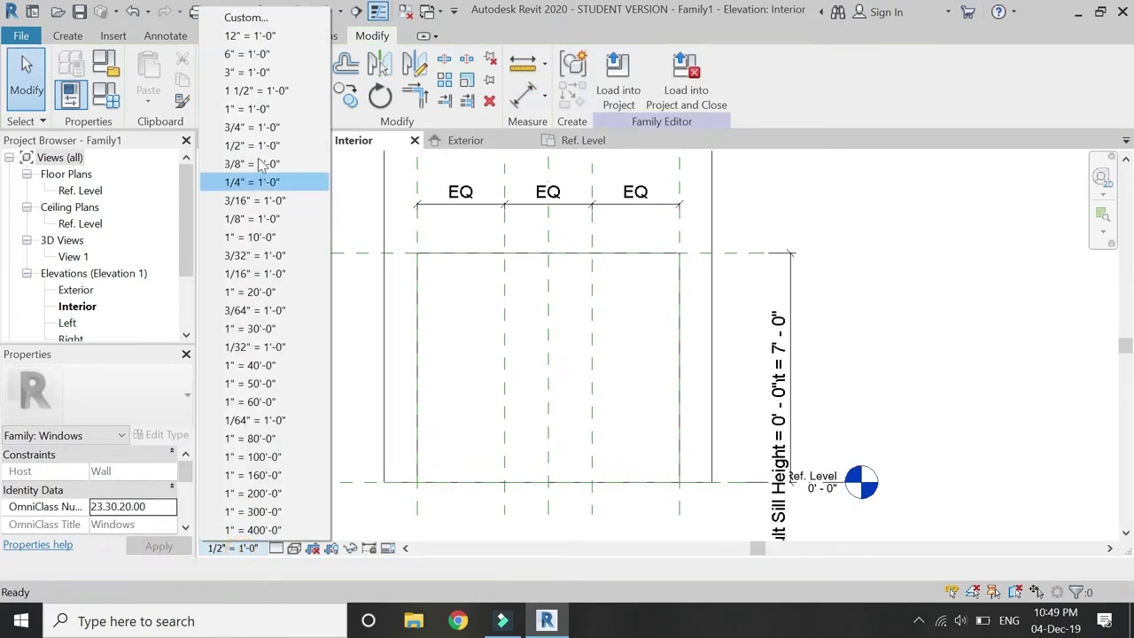
{"action": "left_click", "coordinate": [239, 73]}
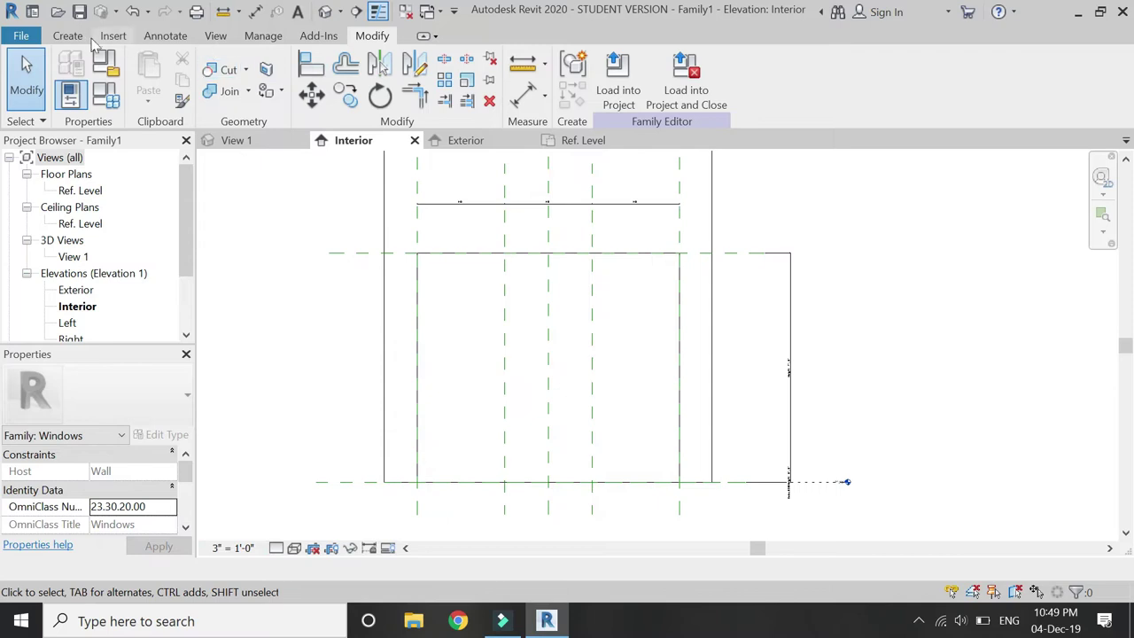
{"action": "left_click", "coordinate": [69, 35]}
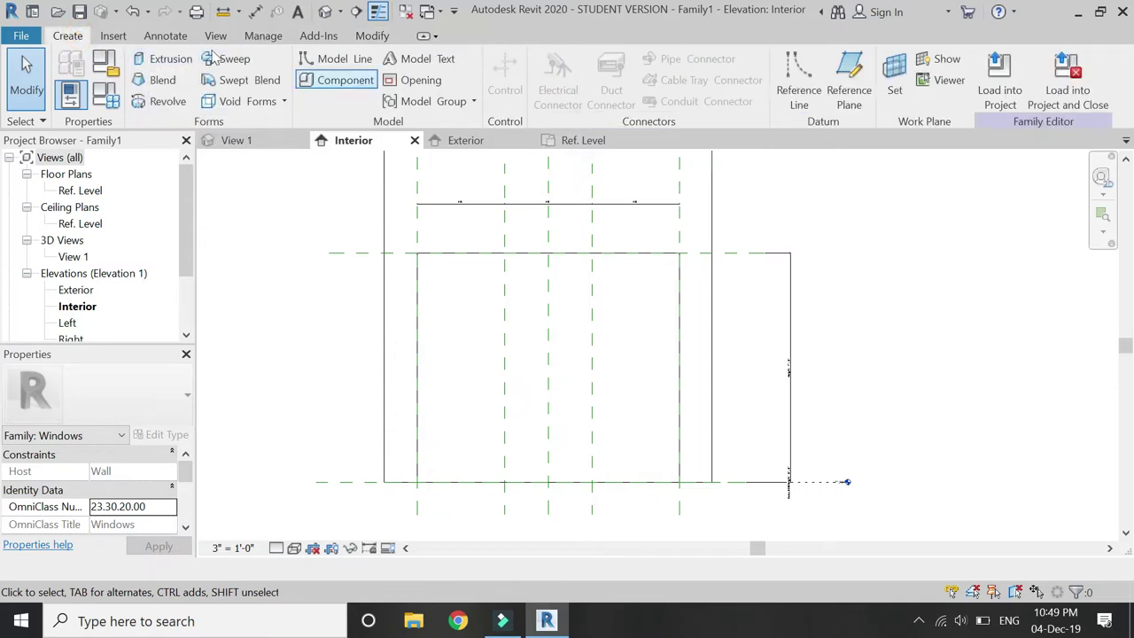
Step: Start a solid extrusion, sketching a vertical line from the opening top to the sill plus an offset copy
{"action": "left_click", "coordinate": [162, 58]}
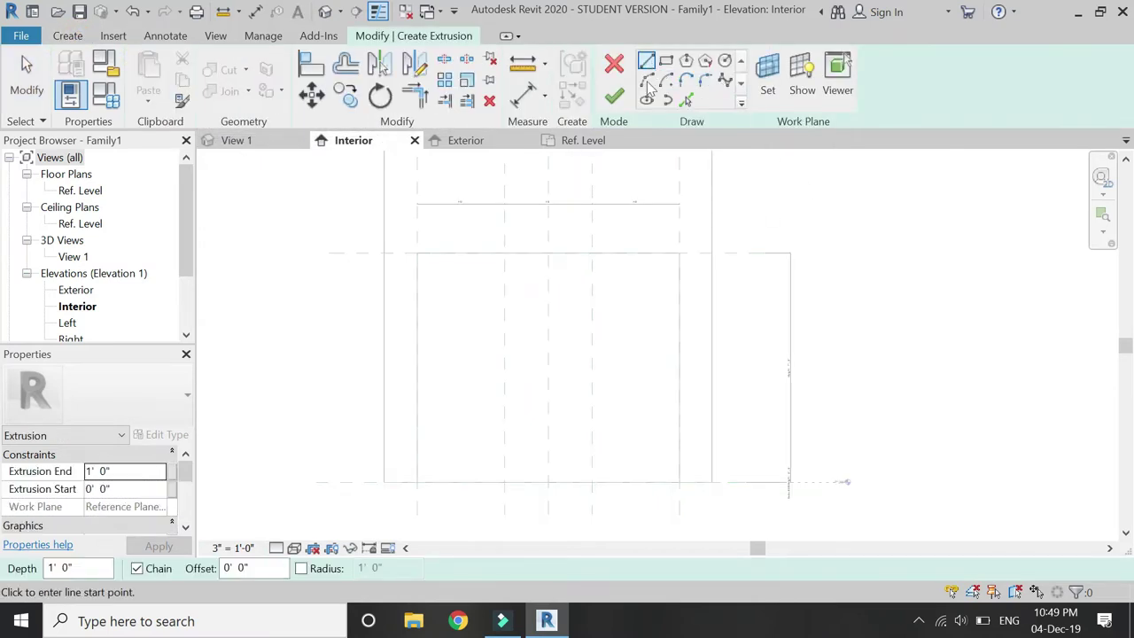
{"action": "left_click", "coordinate": [592, 253]}
{"action": "left_click", "coordinate": [593, 482]}
{"action": "key", "text": "o"}
{"action": "key", "text": "f"}
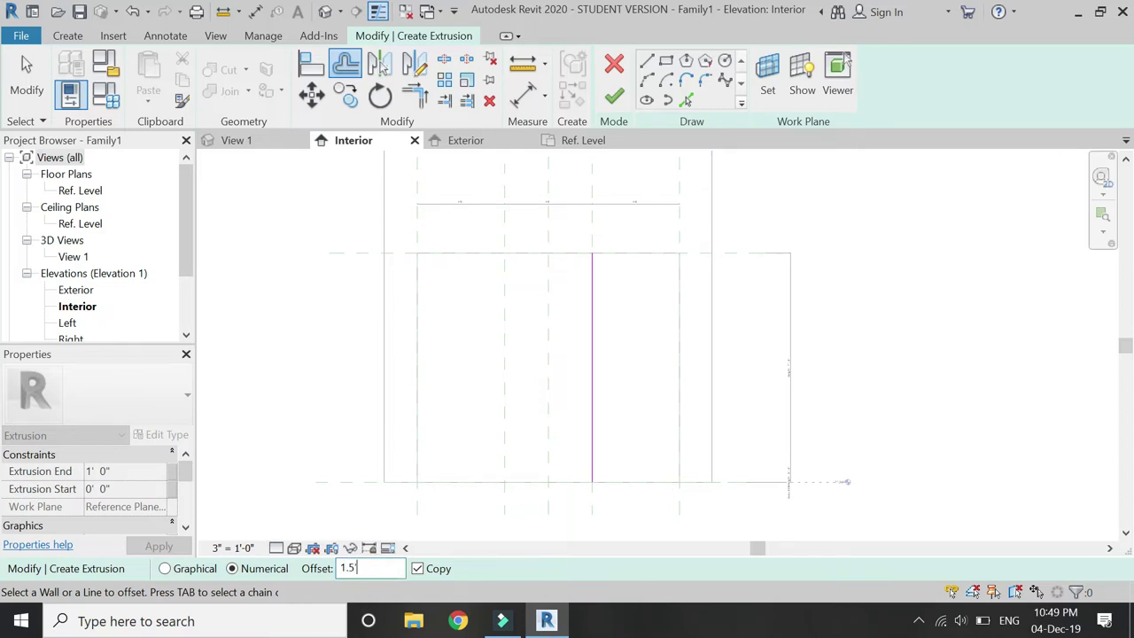
{"action": "left_click", "coordinate": [595, 313]}
{"action": "scroll", "coordinate": [602, 261], "scroll_direction": "up", "scroll_amount": 2}
{"action": "scroll", "coordinate": [599, 254], "scroll_direction": "up", "scroll_amount": 2}
{"action": "key", "text": "Escape"}
{"action": "key", "text": "Escape"}
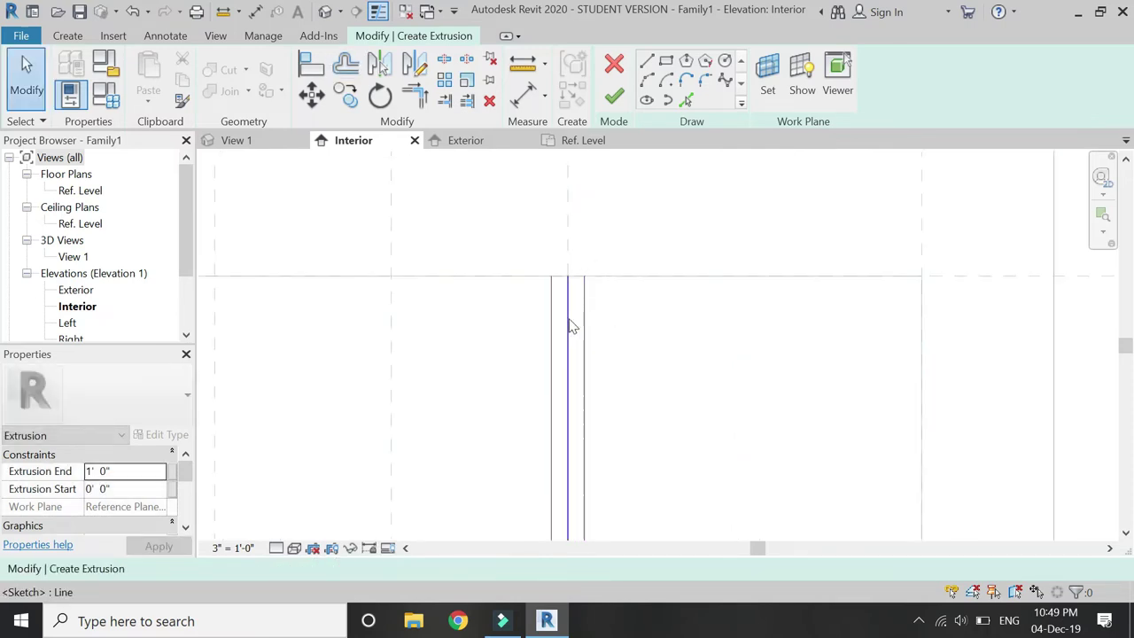
{"action": "left_click", "coordinate": [569, 323]}
{"action": "left_click", "coordinate": [577, 327]}
Step: Add another sketch line starting at the bottom corner of the extrusion sketch
{"action": "left_click", "coordinate": [645, 60]}
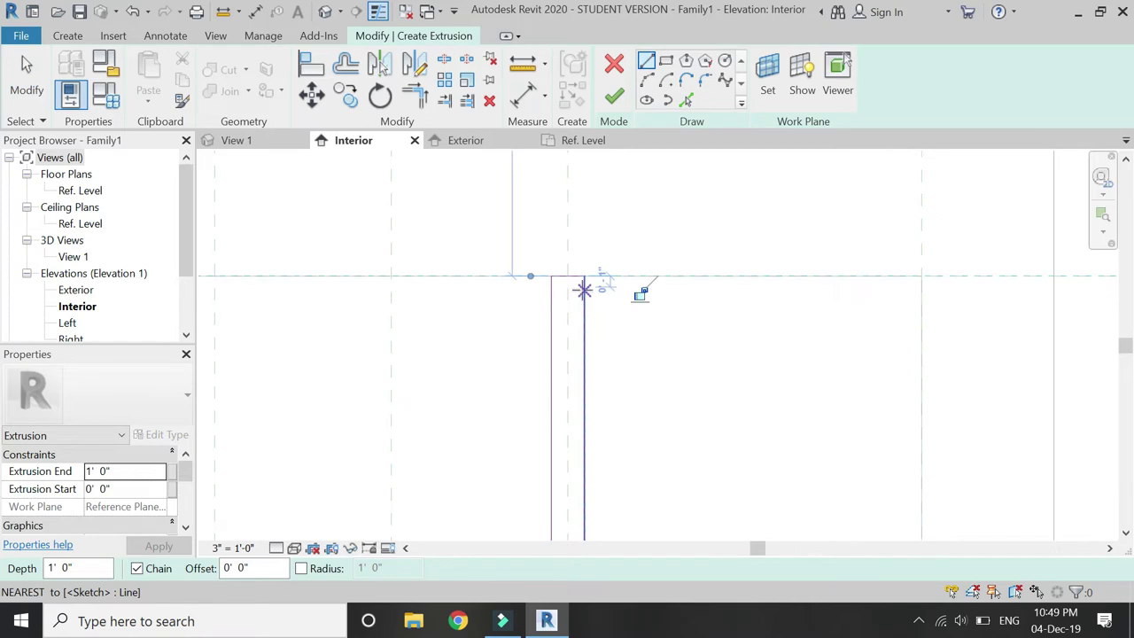
{"action": "scroll", "coordinate": [591, 230], "scroll_direction": "down", "scroll_amount": 3}
{"action": "scroll", "coordinate": [577, 393], "scroll_direction": "up", "scroll_amount": 3}
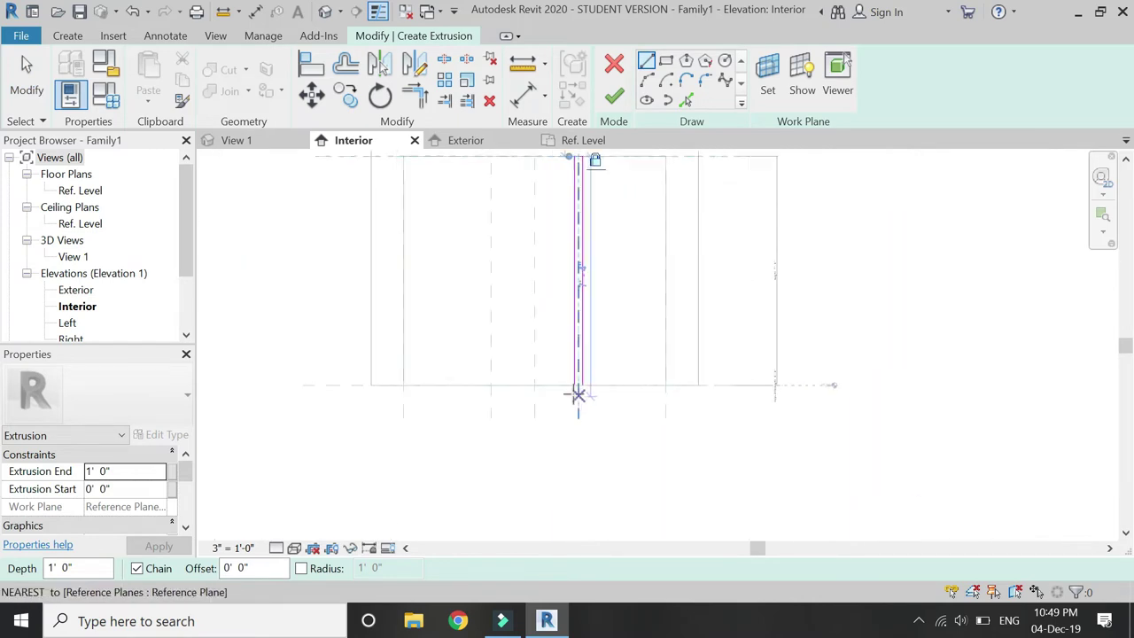
{"action": "left_click", "coordinate": [576, 366]}
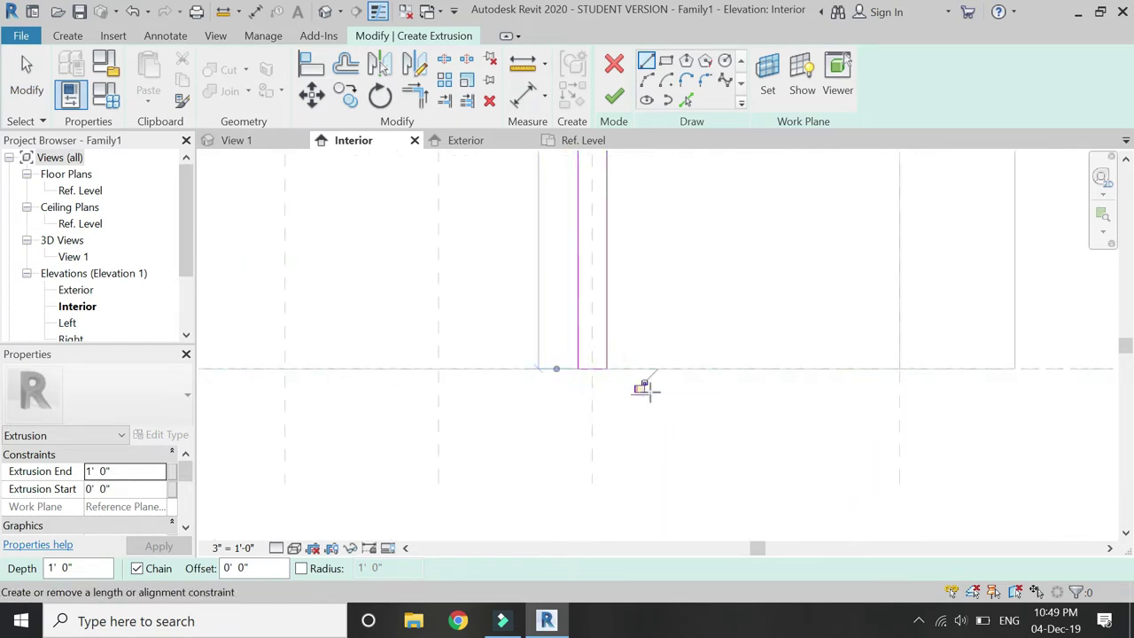
{"action": "scroll", "coordinate": [534, 457], "scroll_direction": "down", "scroll_amount": 3}
{"action": "scroll", "coordinate": [556, 282], "scroll_direction": "up", "scroll_amount": 4}
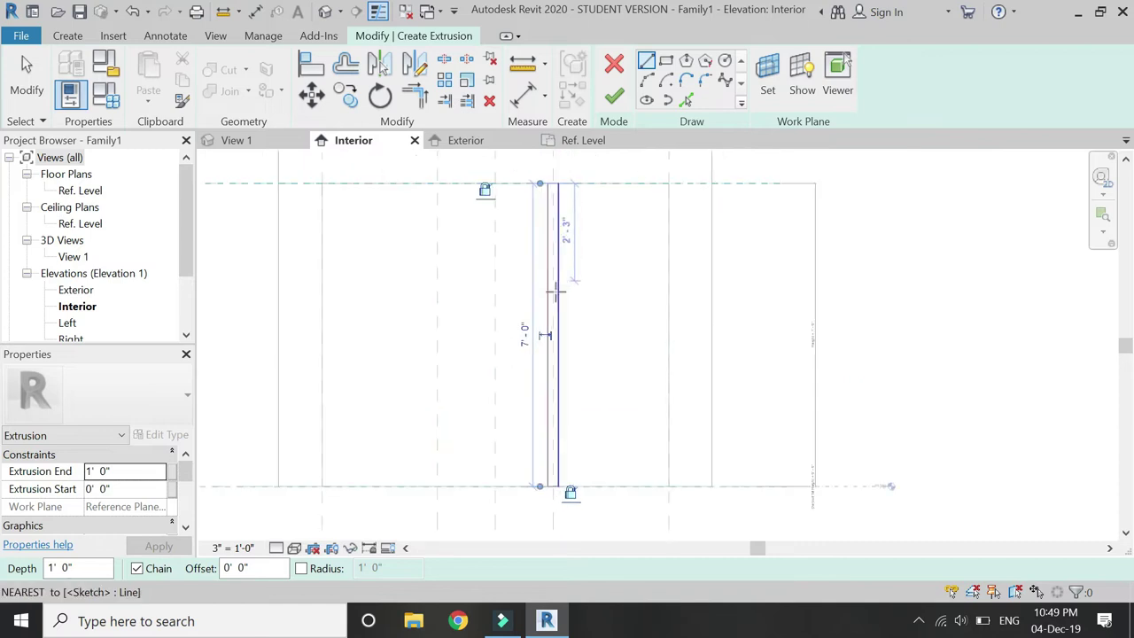
Step: Dimension both sketch lines to the centre reference plane, set EQ, and finish the extrusion
{"action": "left_click", "coordinate": [528, 100]}
{"action": "scroll", "coordinate": [544, 301], "scroll_direction": "up", "scroll_amount": 4}
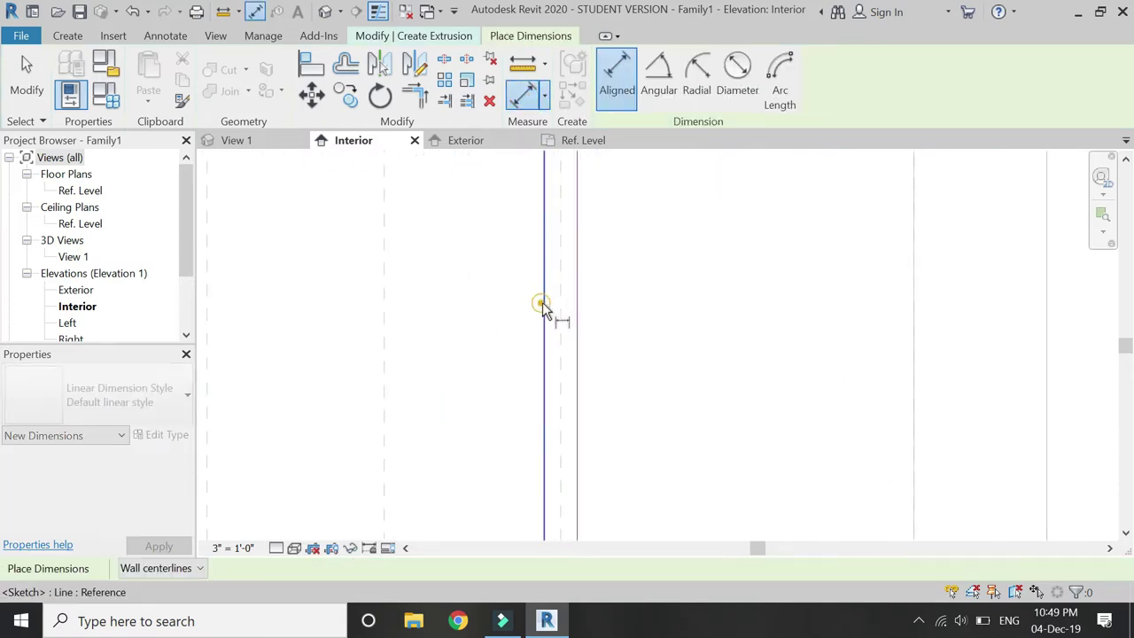
{"action": "left_click", "coordinate": [543, 308]}
{"action": "left_click", "coordinate": [560, 311]}
{"action": "left_click", "coordinate": [577, 322]}
{"action": "left_click", "coordinate": [607, 329]}
{"action": "left_click", "coordinate": [564, 315]}
{"action": "scroll", "coordinate": [550, 198], "scroll_direction": "down", "scroll_amount": 4}
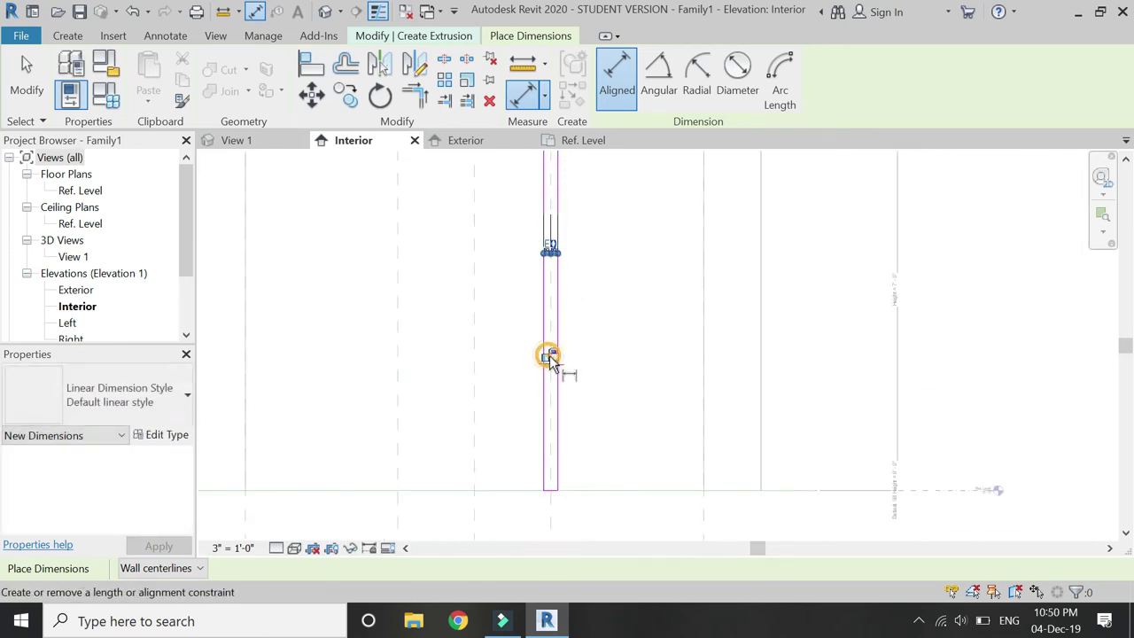
{"action": "key", "text": "Escape"}
{"action": "key", "text": "Escape"}
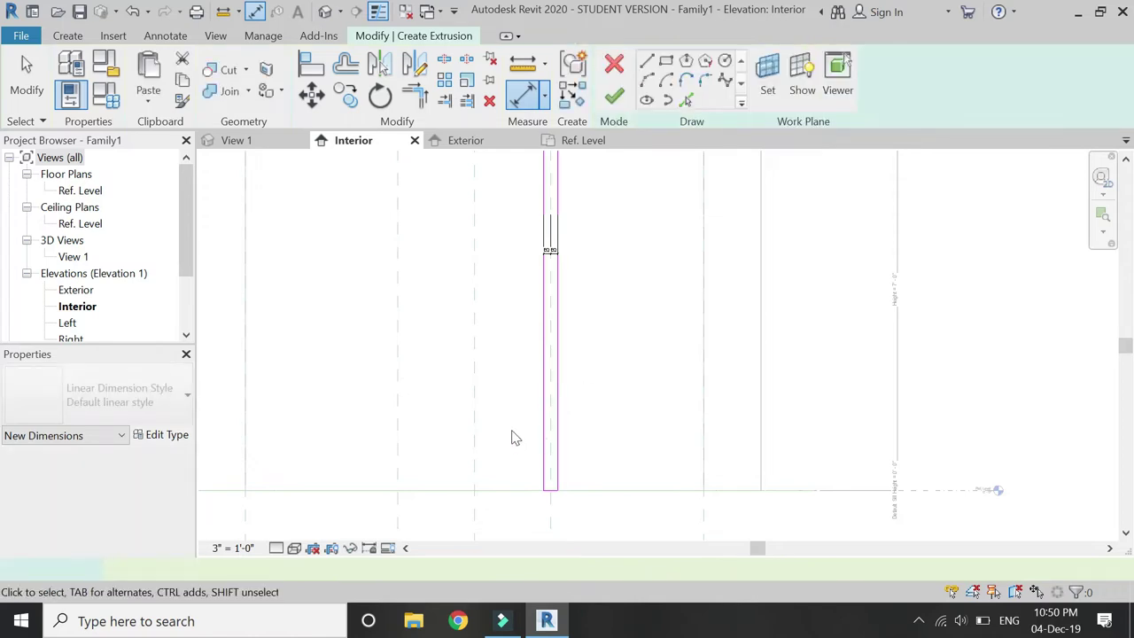
{"action": "scroll", "coordinate": [511, 435], "scroll_direction": "down", "scroll_amount": 3}
{"action": "left_click", "coordinate": [613, 97]}
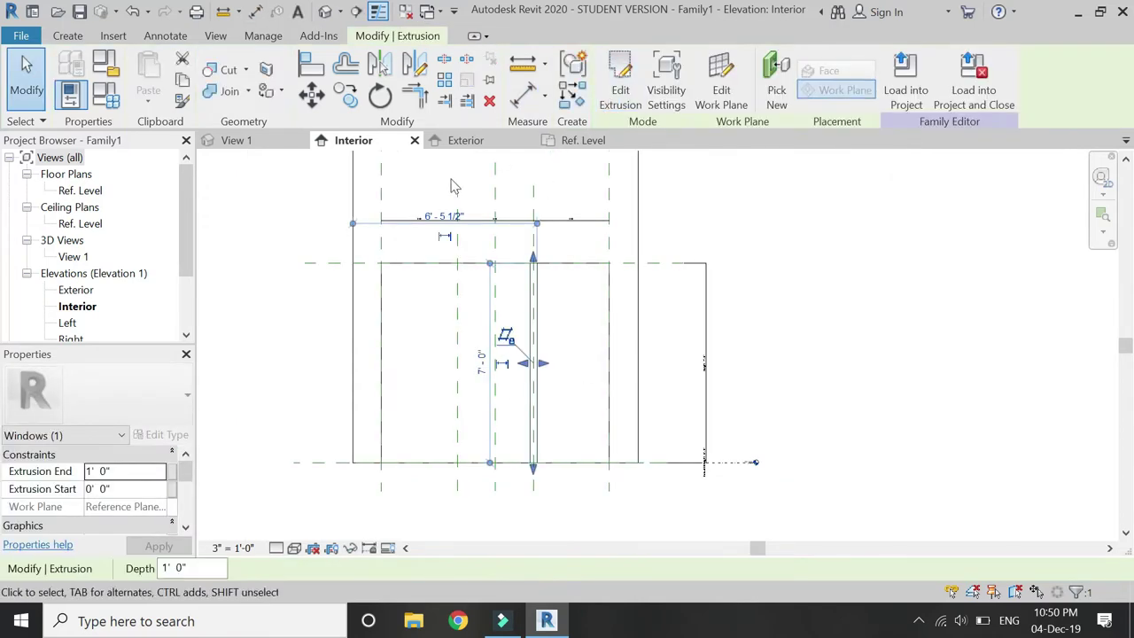
Step: In the Ref. Level plan, drag the extrusion's handles so it runs from -0' 3" to 0' 3"
{"action": "left_click", "coordinate": [585, 147]}
{"action": "scroll", "coordinate": [703, 374], "scroll_direction": "up", "scroll_amount": 5}
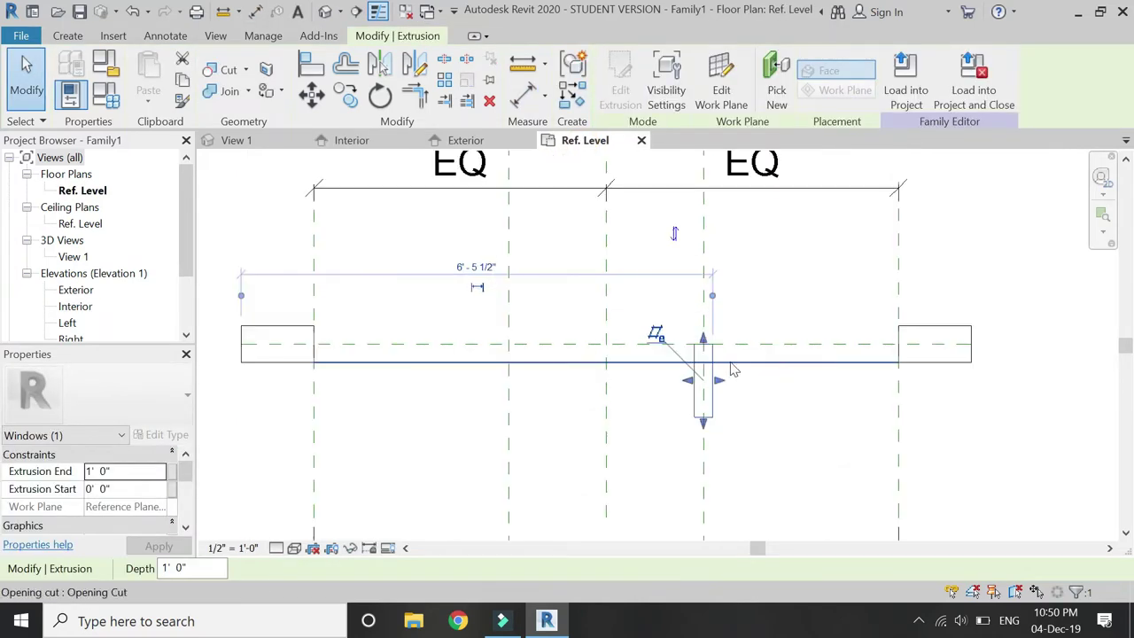
{"action": "left_click_drag", "start_coordinate": [680, 330], "coordinate": [678, 290]}
{"action": "left_click_drag", "start_coordinate": [680, 491], "coordinate": [678, 375]}
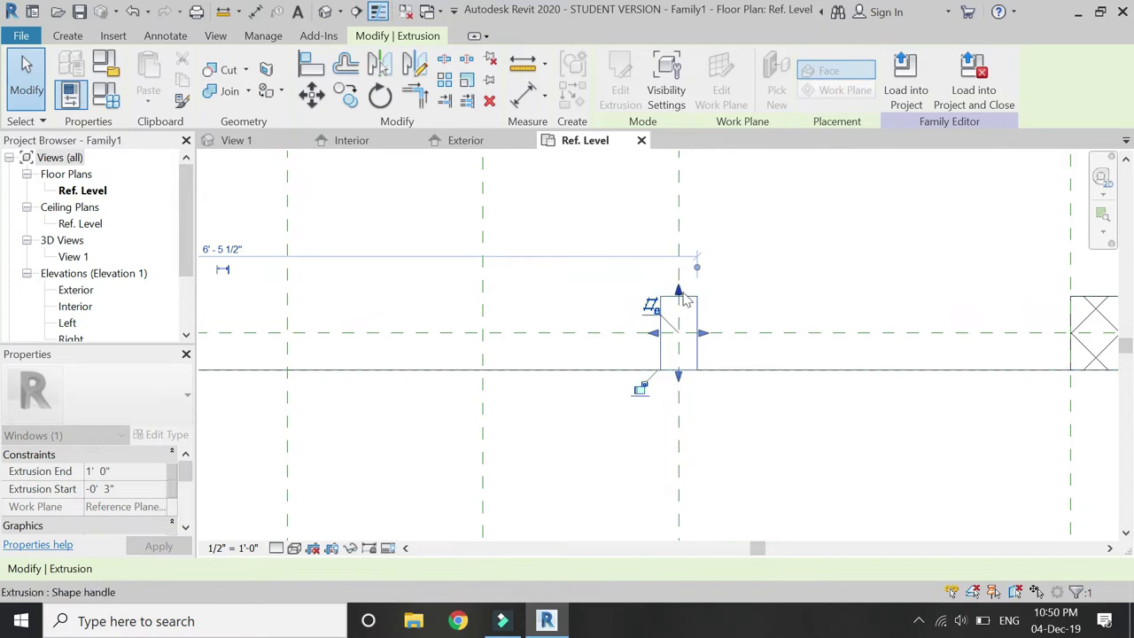
{"action": "scroll", "coordinate": [640, 387], "scroll_direction": "down", "scroll_amount": 1}
{"action": "left_click_drag", "start_coordinate": [649, 301], "coordinate": [671, 286]}
{"action": "scroll", "coordinate": [673, 287], "scroll_direction": "down", "scroll_amount": 1}
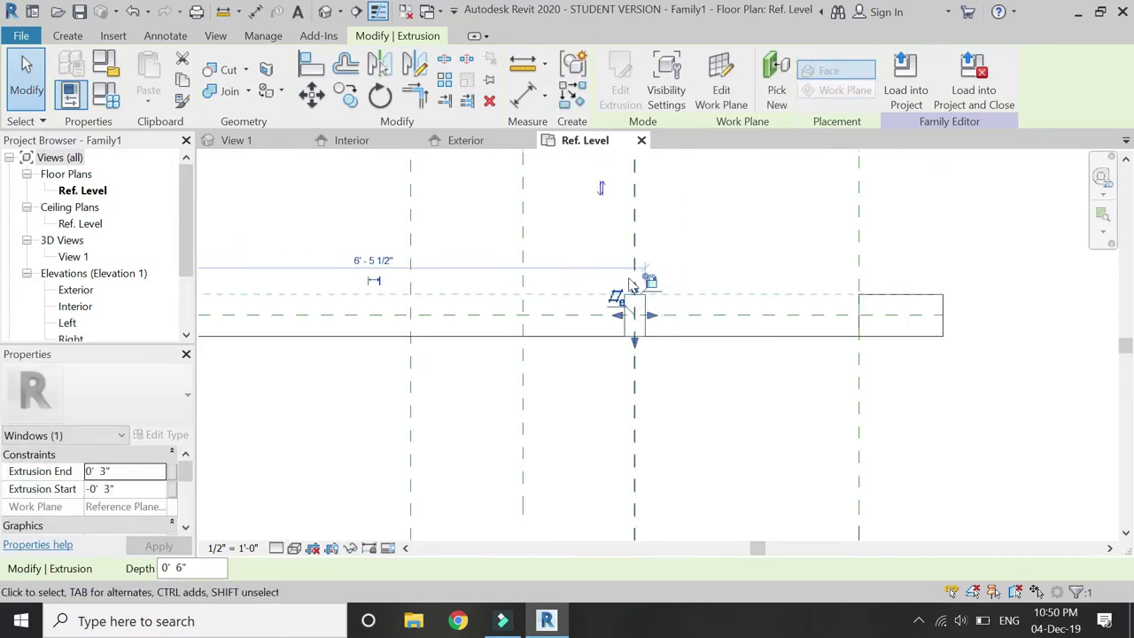
{"action": "left_click", "coordinate": [610, 374]}
{"action": "middle_click_drag", "start_coordinate": [475, 294], "coordinate": [409, 344]}
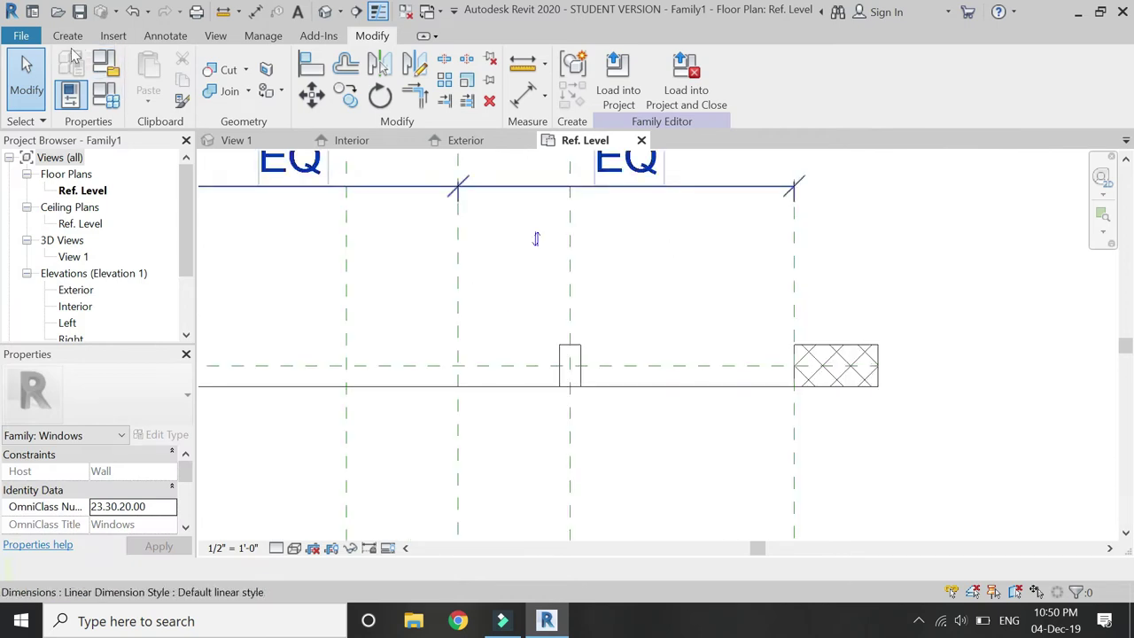
{"action": "left_click", "coordinate": [67, 36]}
Step: Draw a new vertical reference plane near the right side of the opening
{"action": "left_click", "coordinate": [849, 88]}
{"action": "left_click", "coordinate": [727, 445]}
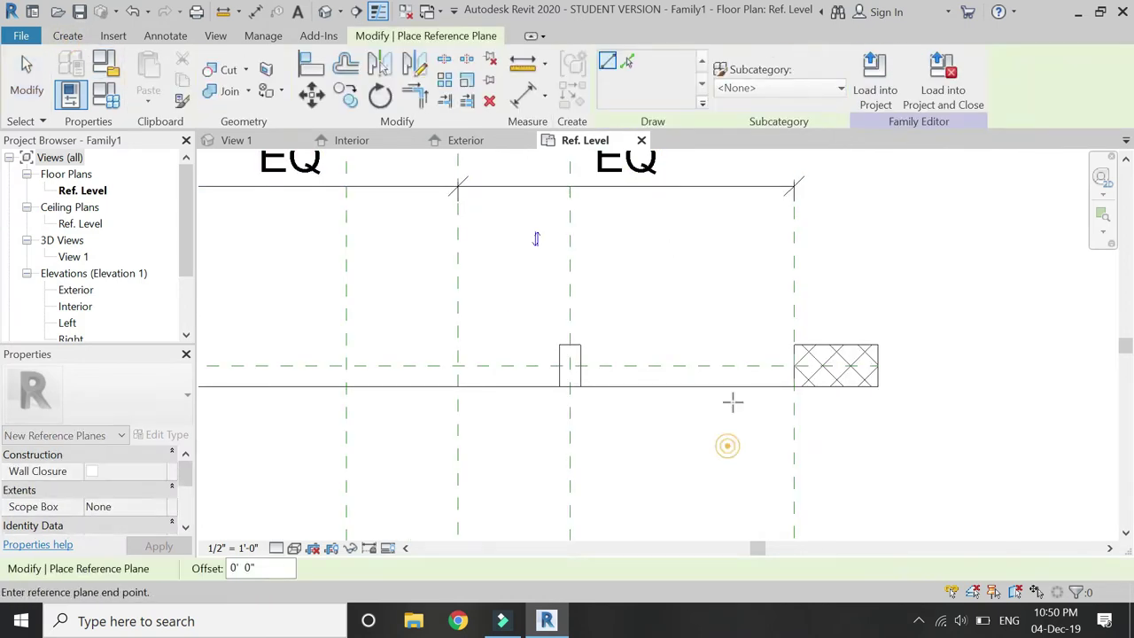
{"action": "left_click", "coordinate": [727, 229]}
{"action": "key", "text": "Escape"}
{"action": "key", "text": "Escape"}
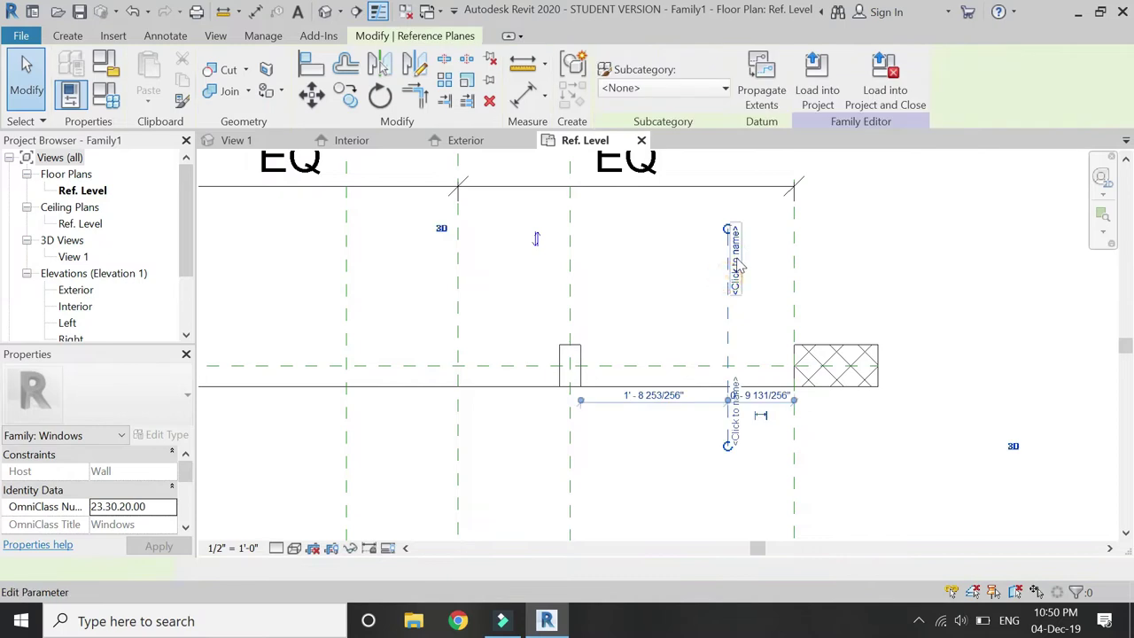
{"action": "left_click", "coordinate": [734, 261]}
{"action": "key", "text": "Escape"}
{"action": "key", "text": "Escape"}
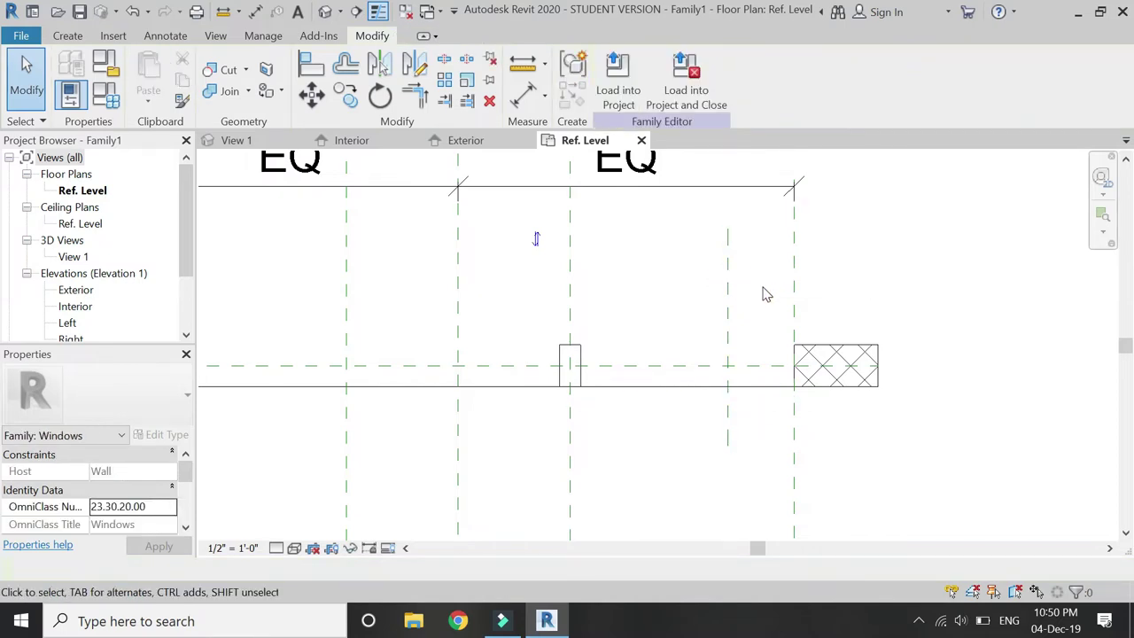
Step: Dimension the new plane to the right plane (0' 9 1/2") at view scale 3" = 1'-0"
{"action": "key", "text": "d"}
{"action": "key", "text": "i"}
{"action": "left_click", "coordinate": [728, 309]}
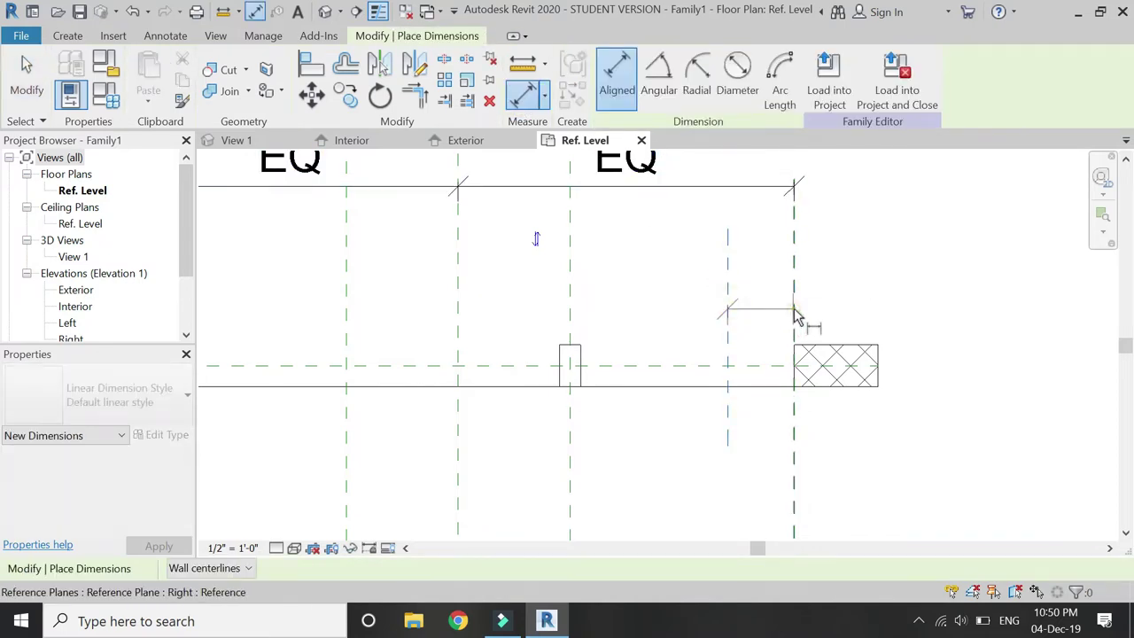
{"action": "left_click", "coordinate": [794, 317]}
{"action": "left_click", "coordinate": [772, 299]}
{"action": "left_click", "coordinate": [263, 550]}
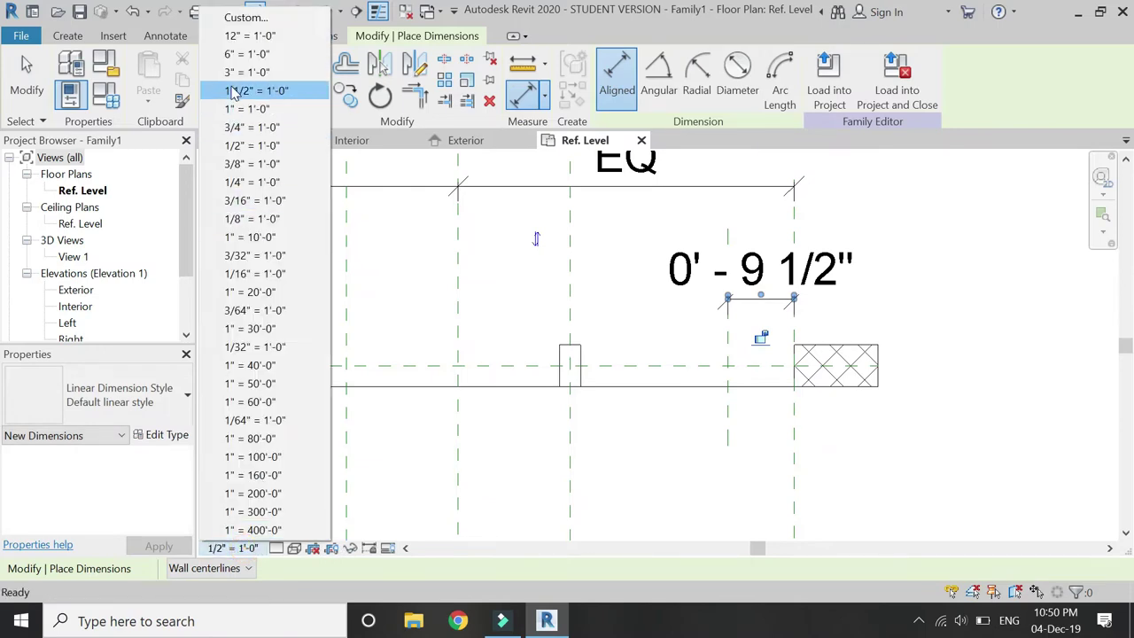
{"action": "left_click", "coordinate": [257, 71]}
{"action": "key", "text": "Escape"}
{"action": "key", "text": "Escape"}
Step: Label the 0' 9 1/2" dimension with a new 'door opening' type parameter
{"action": "left_click", "coordinate": [760, 298]}
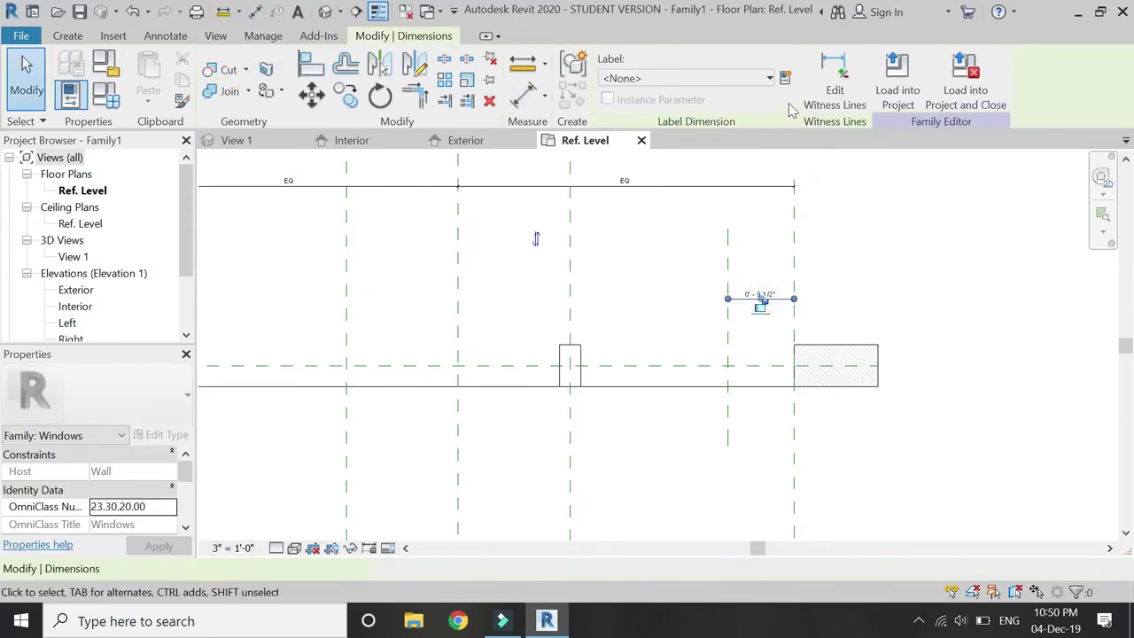
{"action": "left_click", "coordinate": [785, 78]}
{"action": "type", "text": "door openi"}
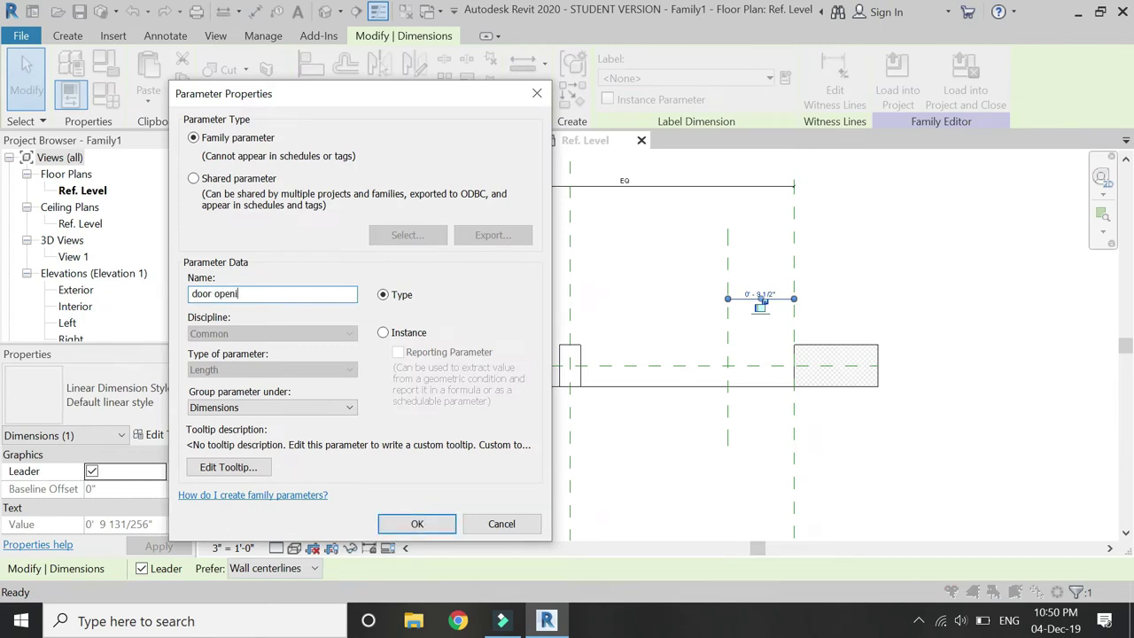
{"action": "key", "text": "Return"}
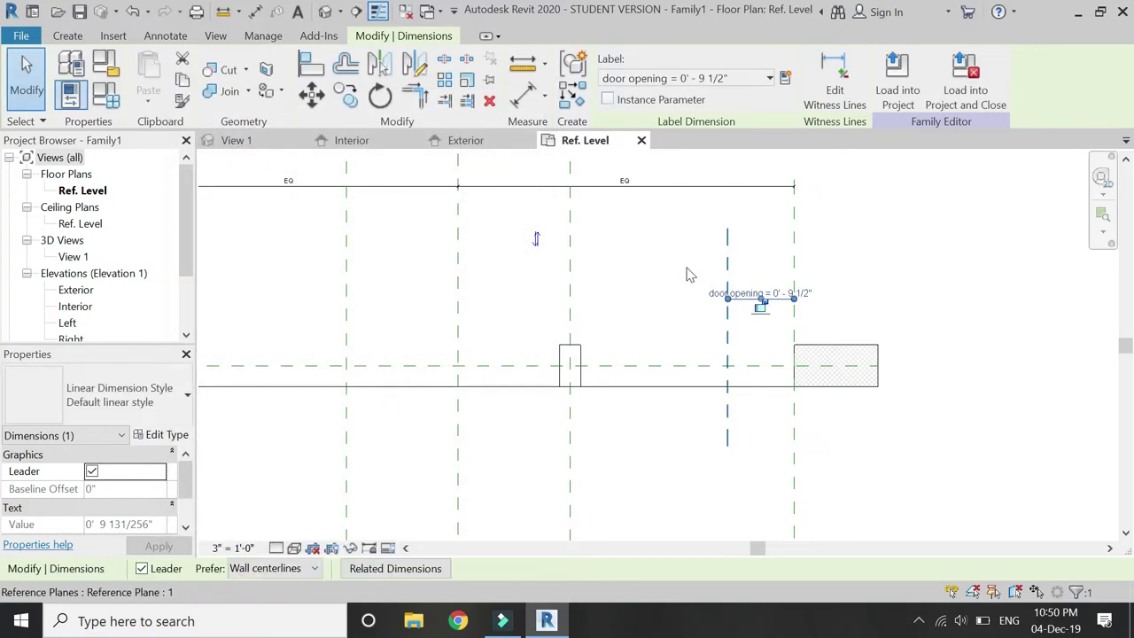
{"action": "left_click", "coordinate": [682, 277]}
{"action": "scroll", "coordinate": [71, 333], "scroll_direction": "down", "scroll_amount": 1}
Step: In the Right elevation, start a new extrusion on work plane Reference Plane : 1
{"action": "double_click", "coordinate": [67, 324]}
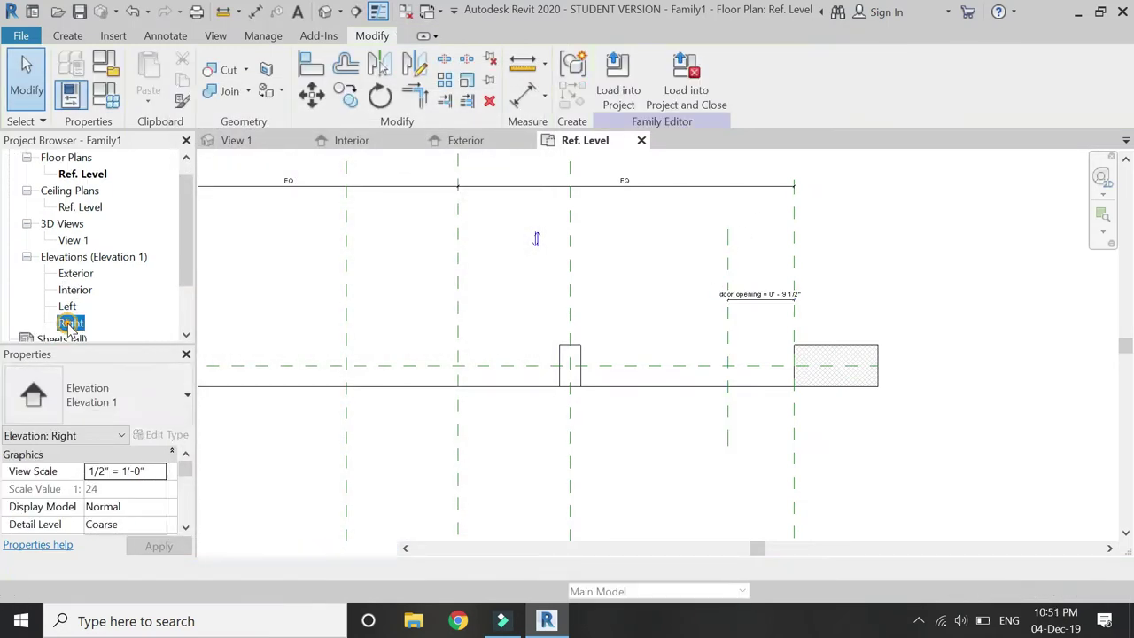
{"action": "scroll", "coordinate": [676, 456], "scroll_direction": "up", "scroll_amount": 2}
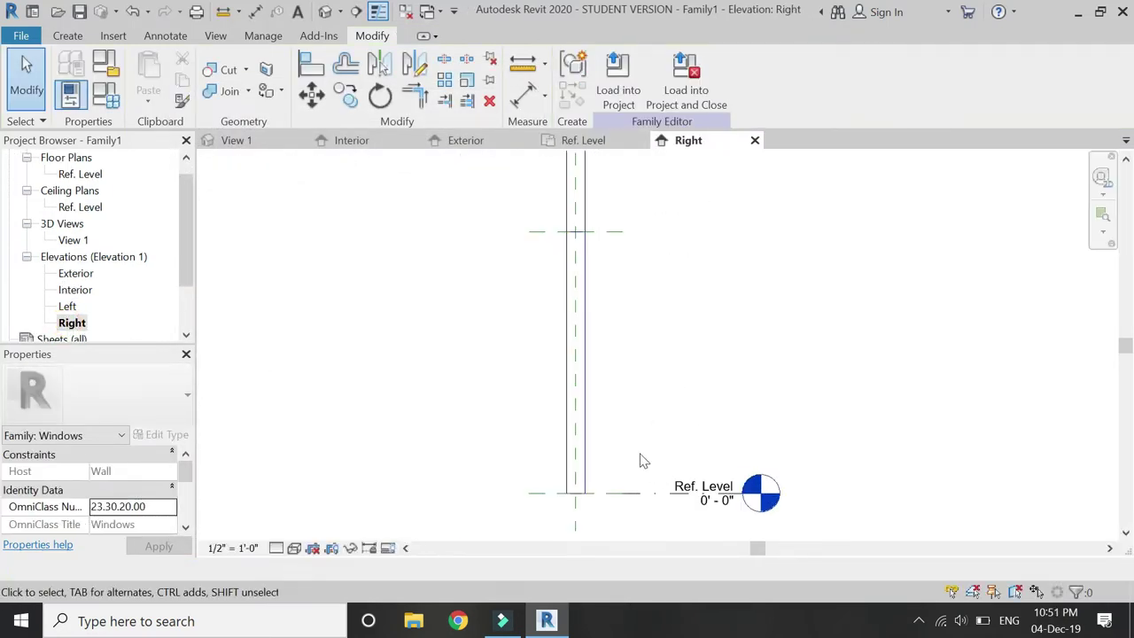
{"action": "scroll", "coordinate": [620, 438], "scroll_direction": "up", "scroll_amount": 1}
{"action": "left_click", "coordinate": [69, 36]}
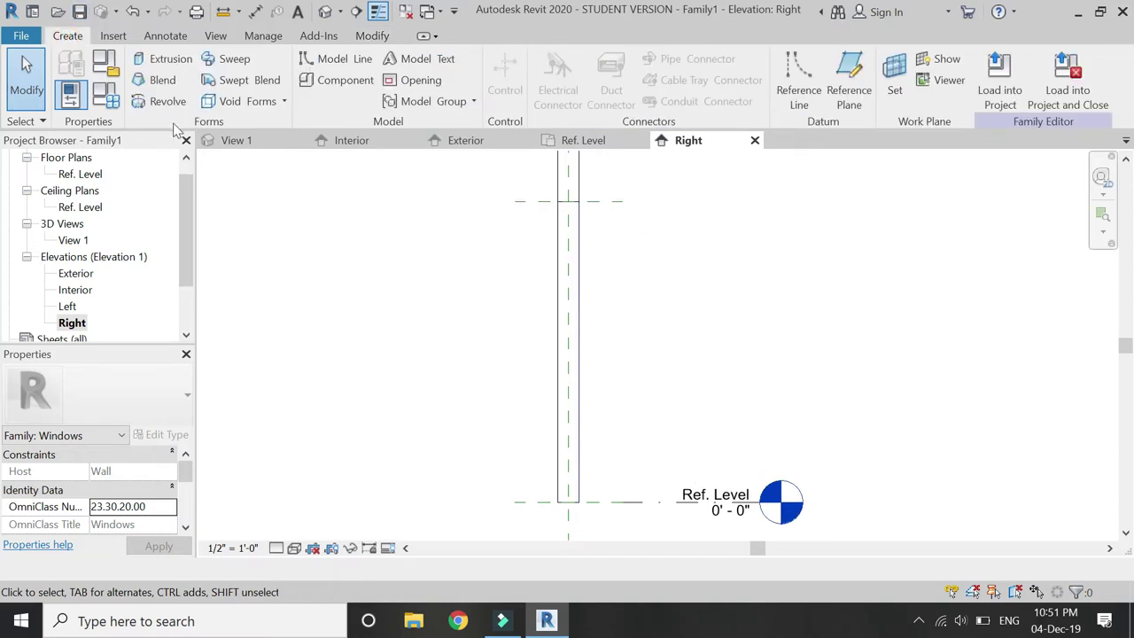
{"action": "left_click", "coordinate": [171, 59]}
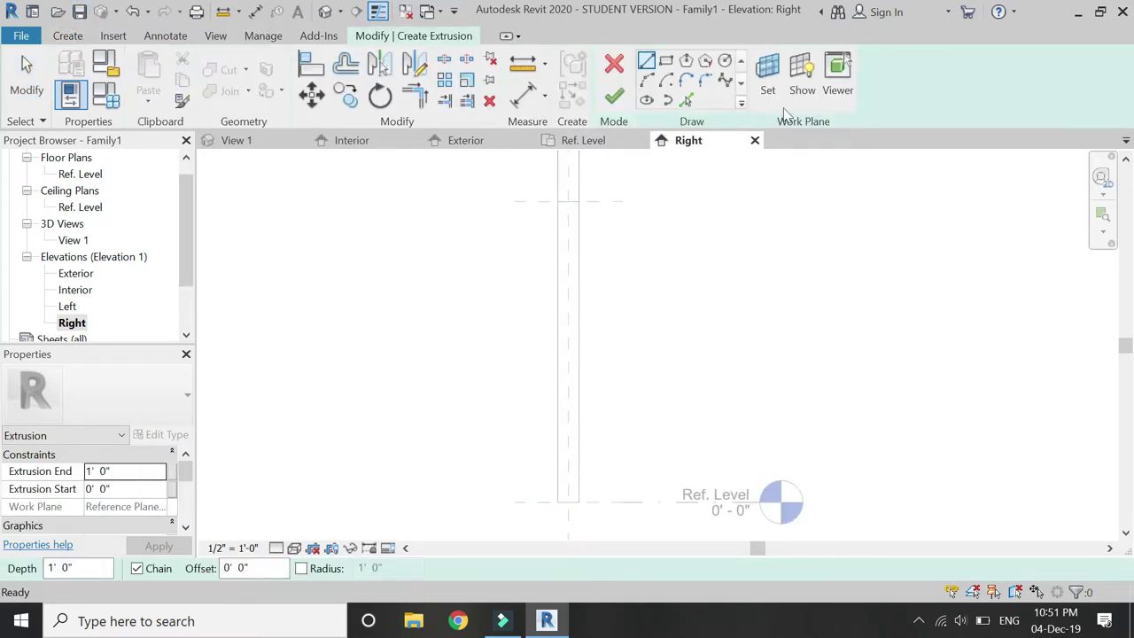
{"action": "left_click", "coordinate": [767, 80]}
{"action": "left_click", "coordinate": [854, 401]}
{"action": "left_click", "coordinate": [863, 429]}
{"action": "left_click", "coordinate": [864, 505]}
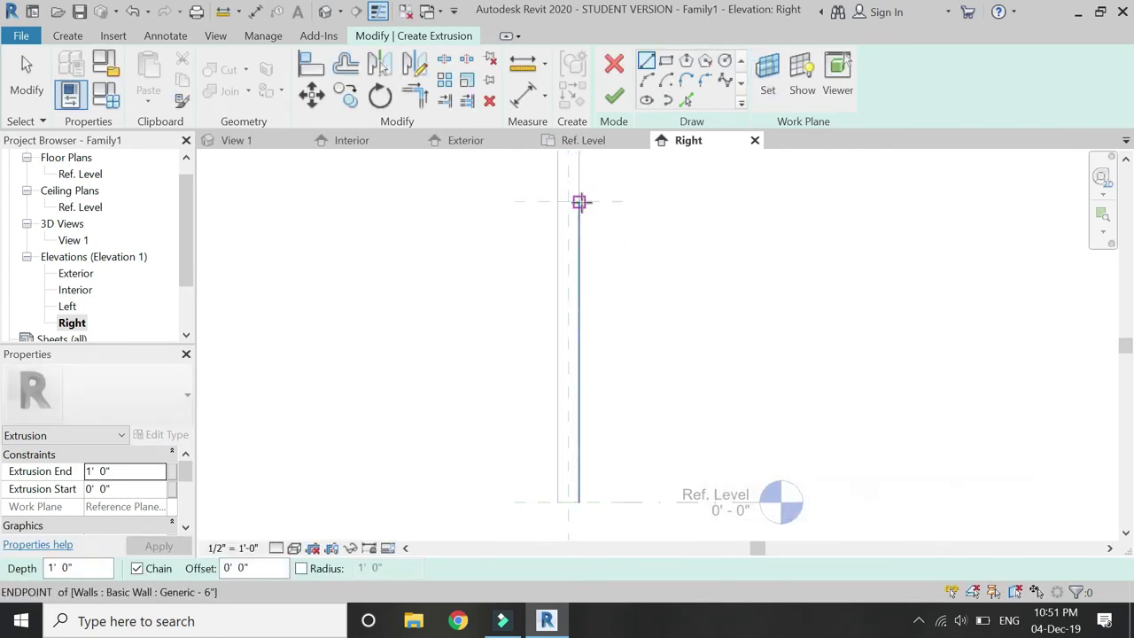
Step: Sketch a tall rectangle from the top plane down to the bottom of the opening
{"action": "left_click", "coordinate": [666, 61]}
{"action": "left_click", "coordinate": [580, 202]}
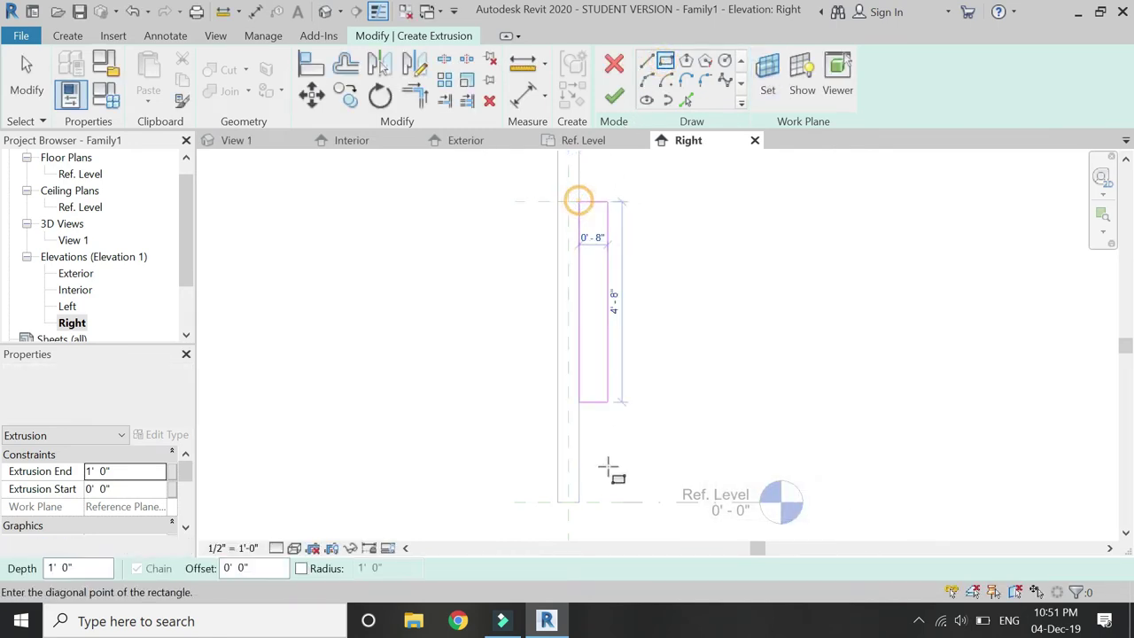
{"action": "left_click", "coordinate": [592, 503]}
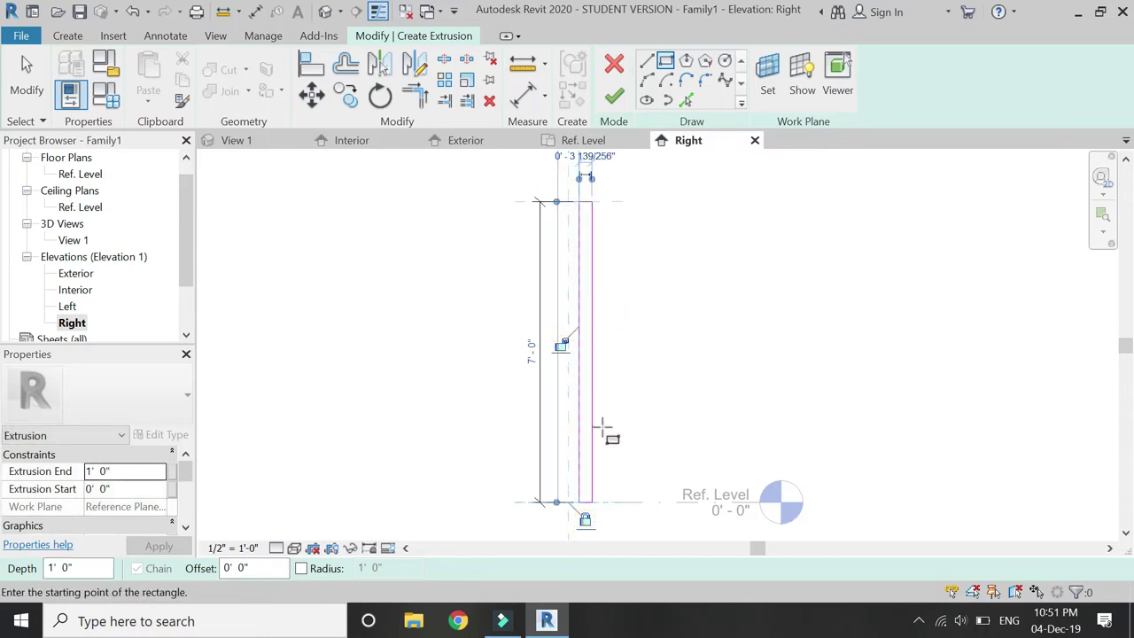
{"action": "scroll", "coordinate": [588, 410], "scroll_direction": "up", "scroll_amount": 2}
{"action": "key", "text": "Escape"}
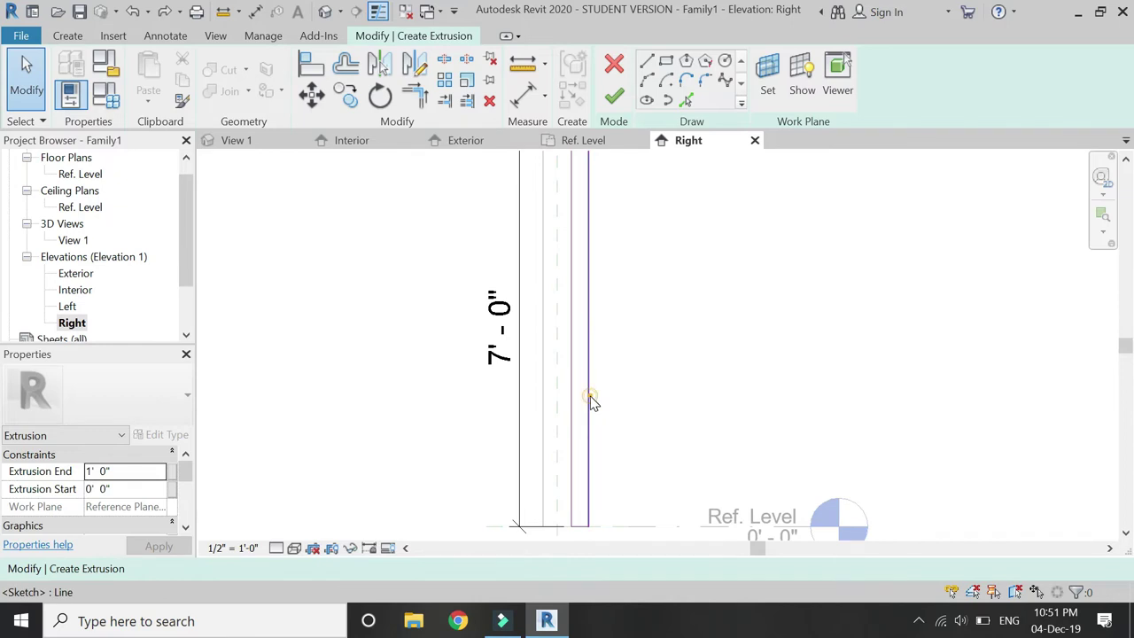
Step: Set the rectangle's width to 2"
{"action": "left_click", "coordinate": [592, 401]}
{"action": "scroll", "coordinate": [589, 374], "scroll_direction": "down", "scroll_amount": 3}
{"action": "scroll", "coordinate": [584, 223], "scroll_direction": "up", "scroll_amount": 3}
{"action": "scroll", "coordinate": [585, 223], "scroll_direction": "up", "scroll_amount": 2}
{"action": "left_click", "coordinate": [605, 256]}
{"action": "type", "text": "2"}
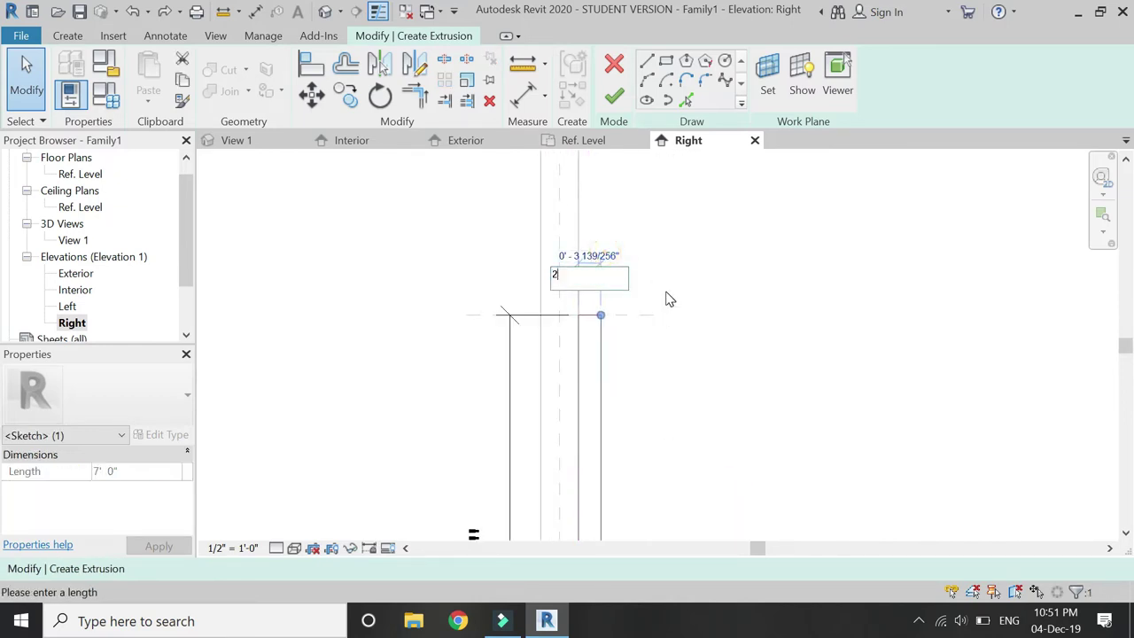
{"action": "type", "text": "\""}
{"action": "key", "text": "Return"}
{"action": "scroll", "coordinate": [641, 221], "scroll_direction": "down", "scroll_amount": 3}
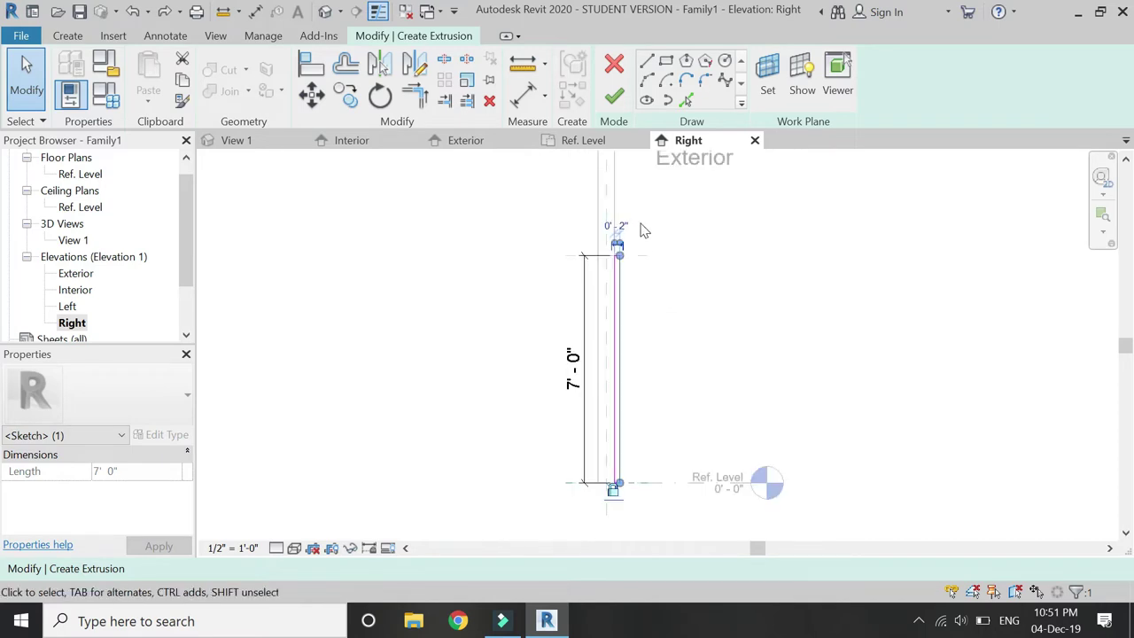
{"action": "scroll", "coordinate": [620, 304], "scroll_direction": "up", "scroll_amount": 2}
{"action": "scroll", "coordinate": [617, 274], "scroll_direction": "down", "scroll_amount": 2}
{"action": "scroll", "coordinate": [619, 278], "scroll_direction": "down", "scroll_amount": 2}
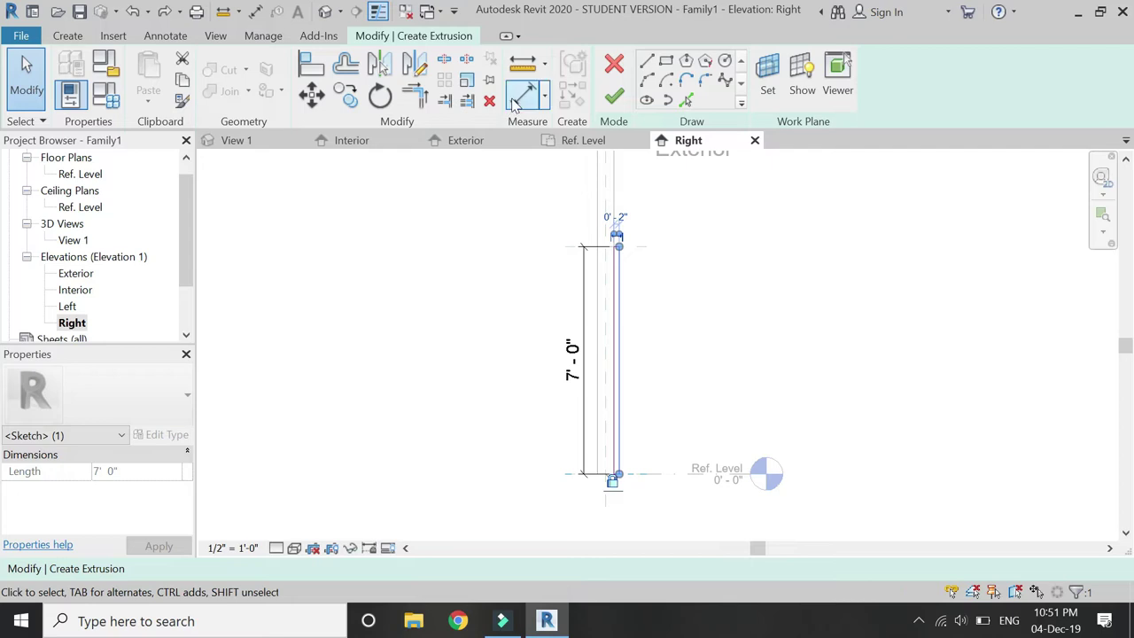
Step: Lock the sketch line's dimension constraint and finish the extrusion
{"action": "left_click", "coordinate": [522, 96]}
{"action": "scroll", "coordinate": [620, 301], "scroll_direction": "up", "scroll_amount": 3}
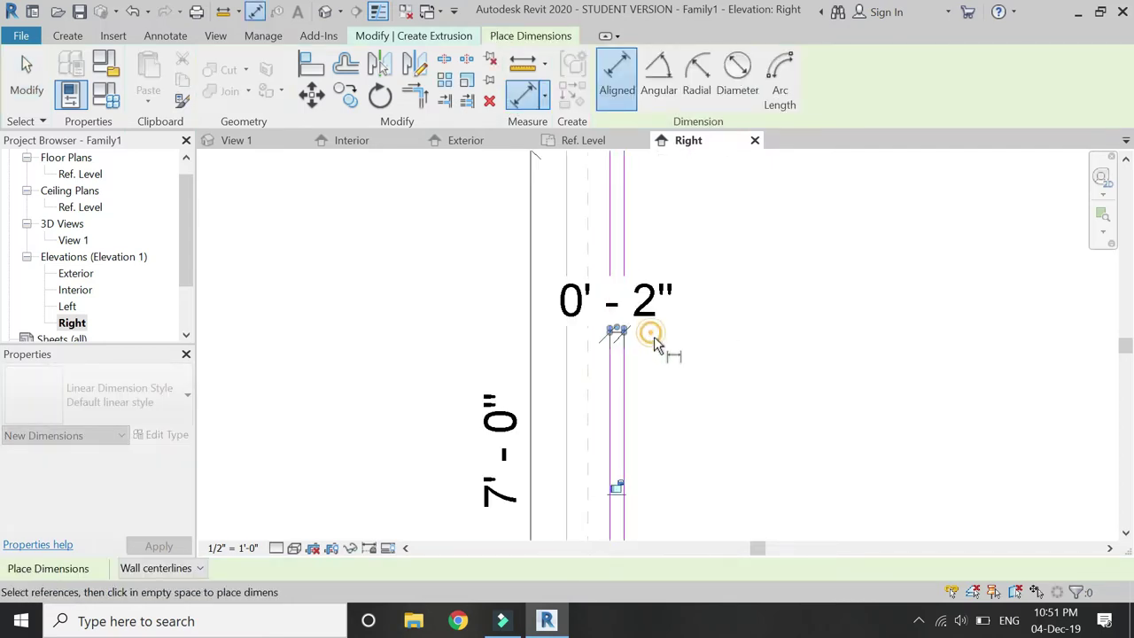
{"action": "left_click", "coordinate": [620, 487]}
{"action": "key", "text": "Escape"}
{"action": "key", "text": "Escape"}
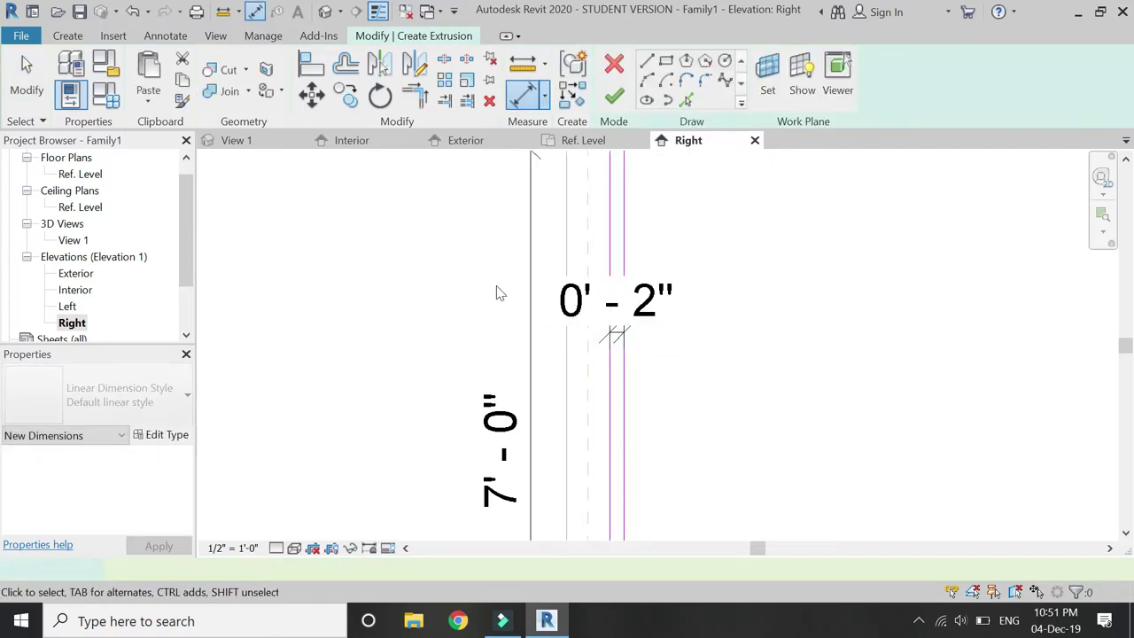
{"action": "left_click", "coordinate": [614, 96]}
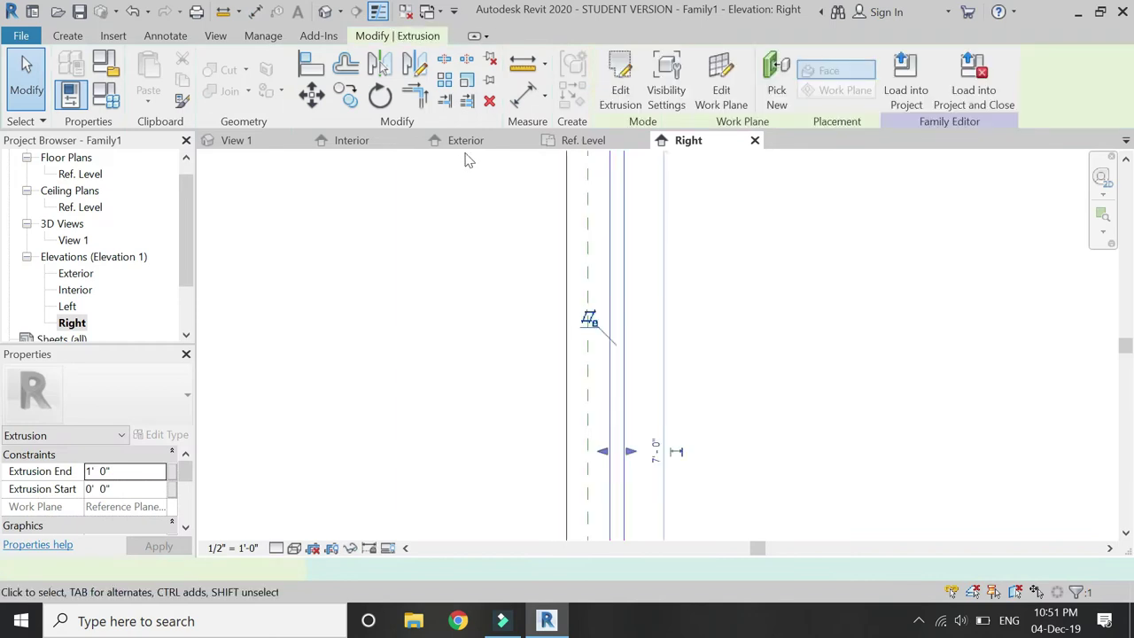
Step: In the Ref. Level plan, label the extrusion's dimension with a new 'door width' type parameter
{"action": "left_click", "coordinate": [570, 141]}
{"action": "scroll", "coordinate": [673, 336], "scroll_direction": "up", "scroll_amount": 2}
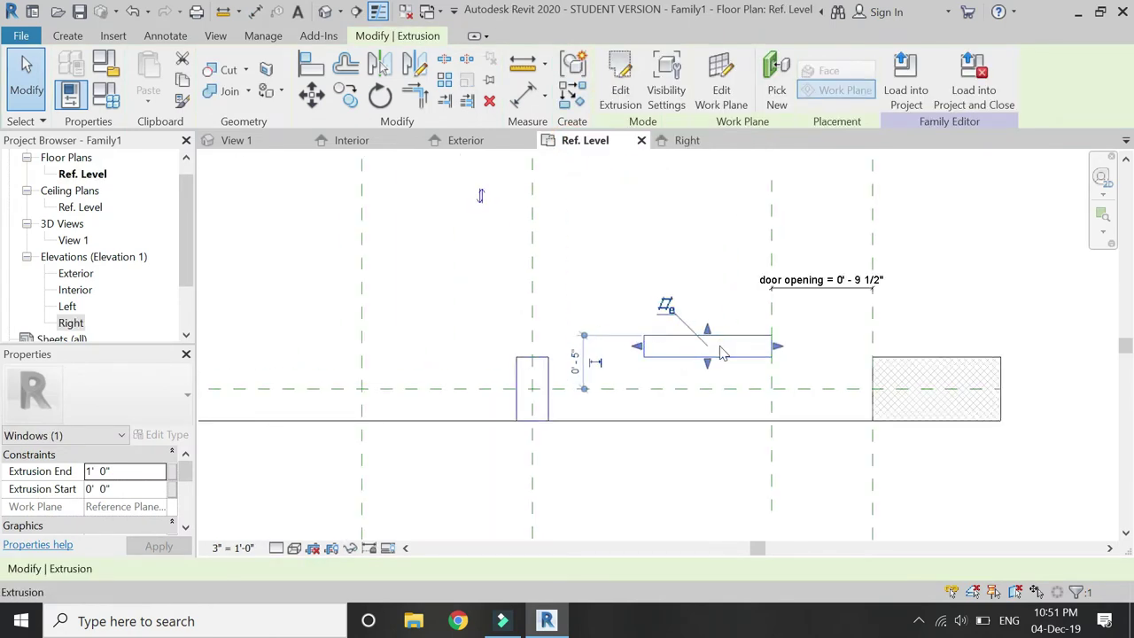
{"action": "left_click", "coordinate": [175, 472]}
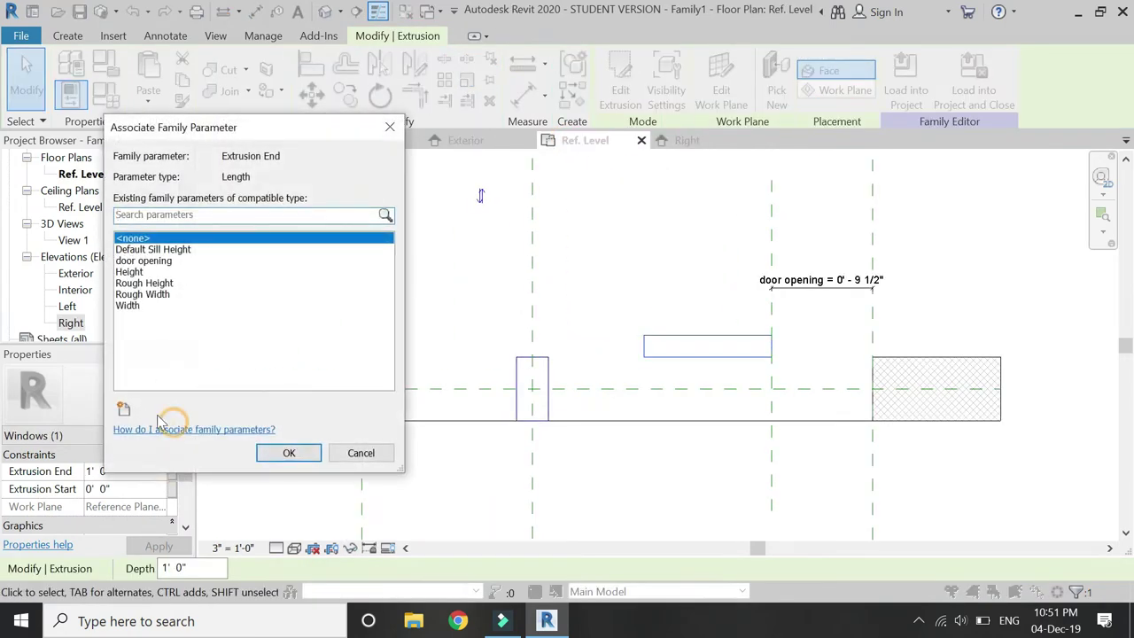
{"action": "left_click", "coordinate": [123, 413]}
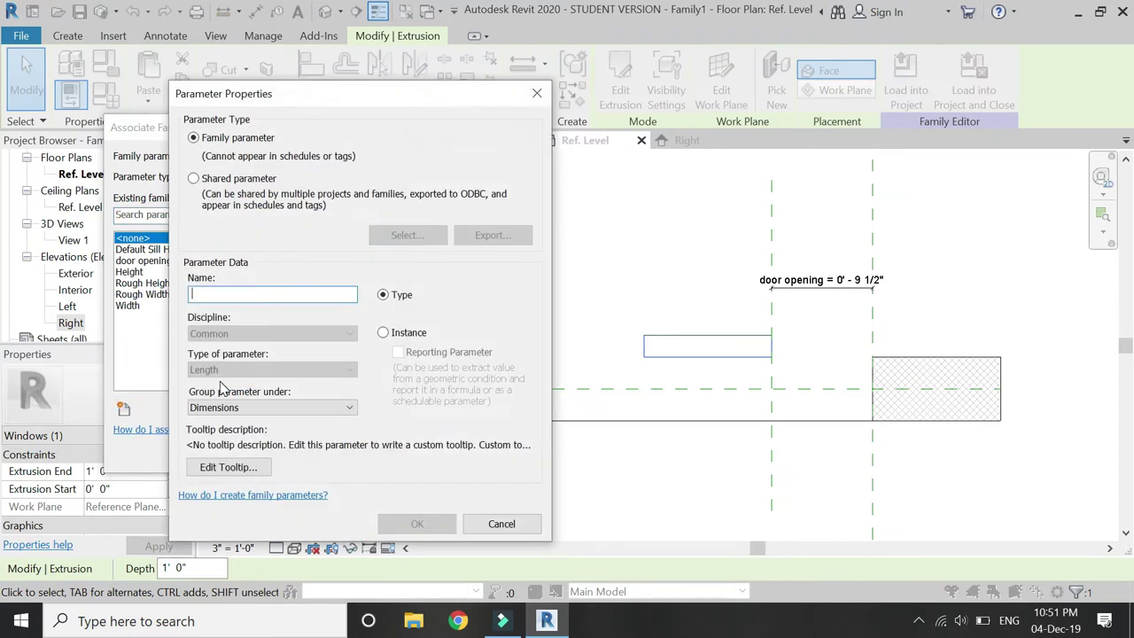
{"action": "type", "text": "door width"}
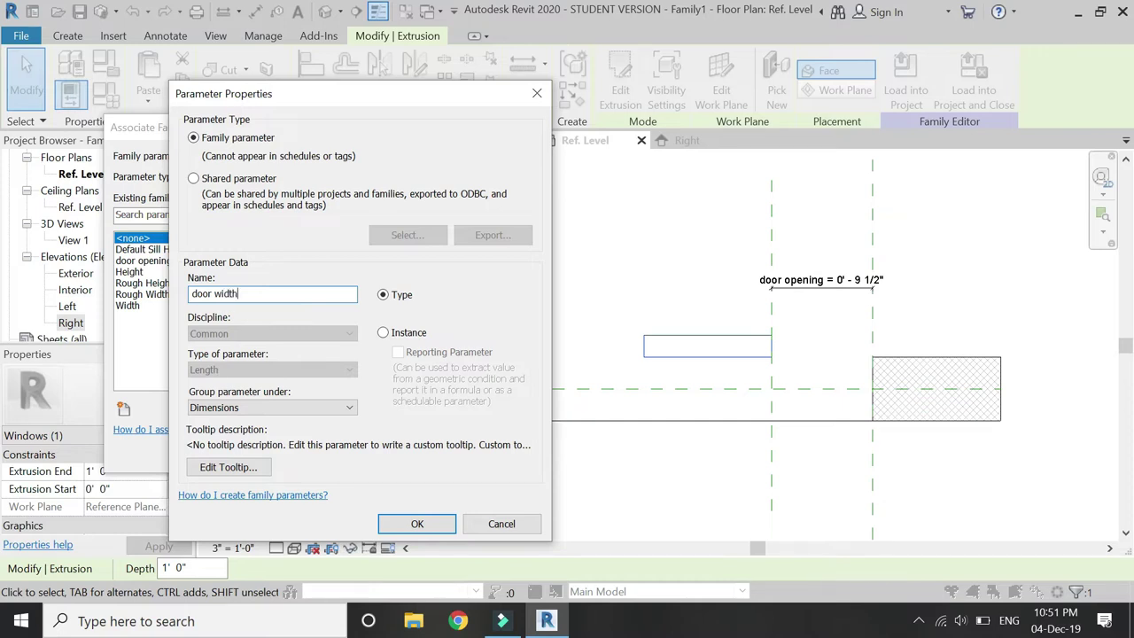
{"action": "key", "text": "Return"}
{"action": "left_click", "coordinate": [280, 453]}
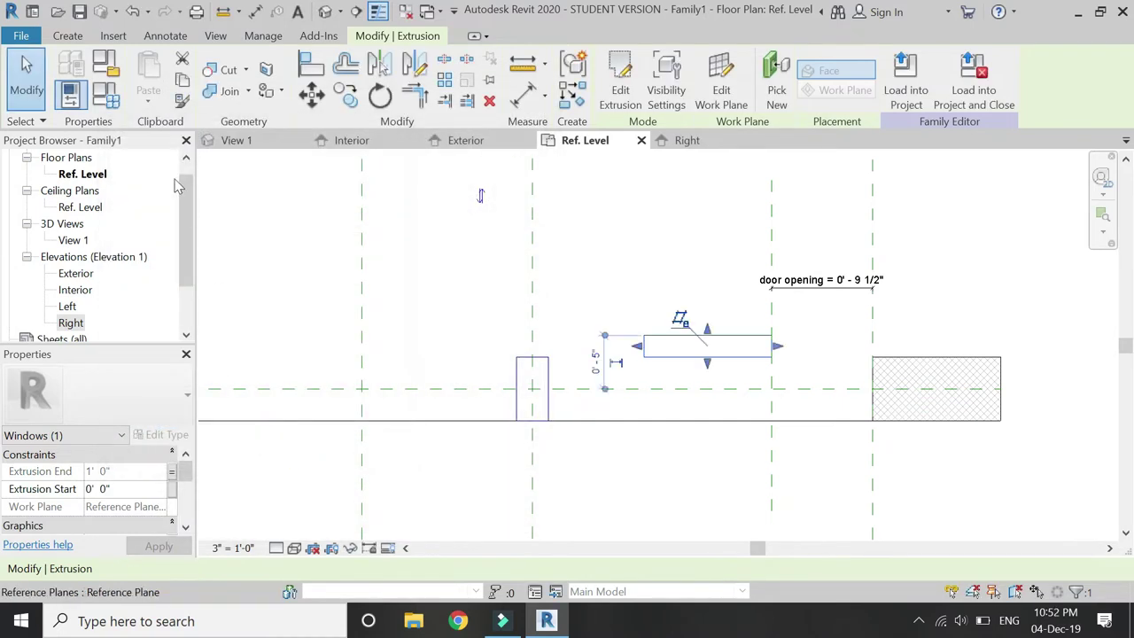
Step: Give the door width parameter the formula Width / 3 in Family Types
{"action": "left_click", "coordinate": [107, 92]}
{"action": "left_click", "coordinate": [300, 352]}
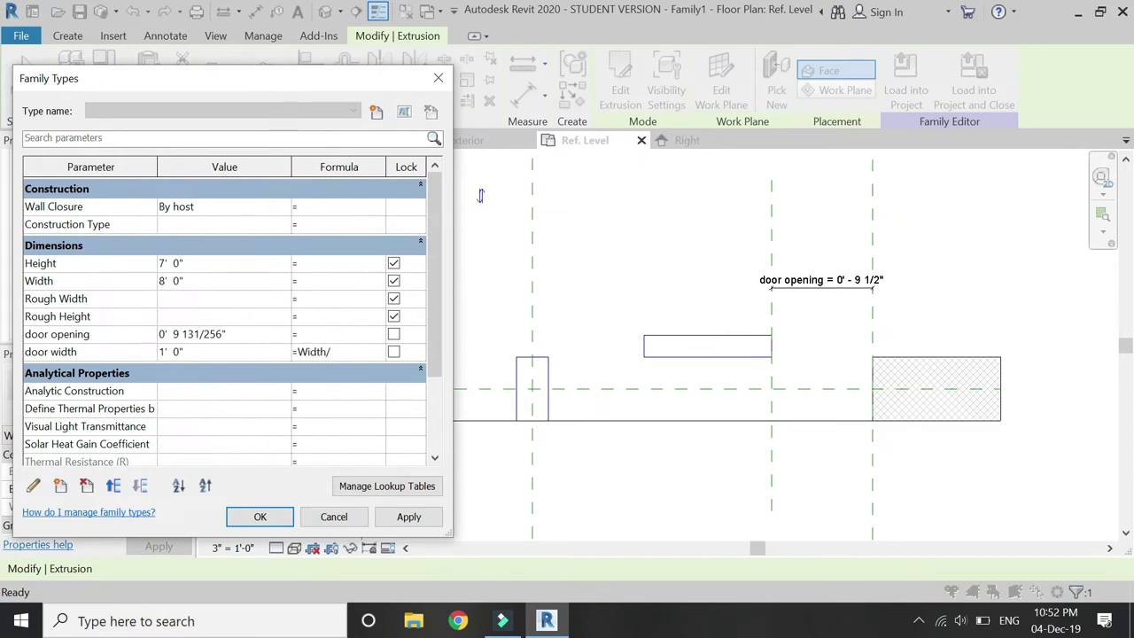
{"action": "left_click", "coordinate": [387, 514]}
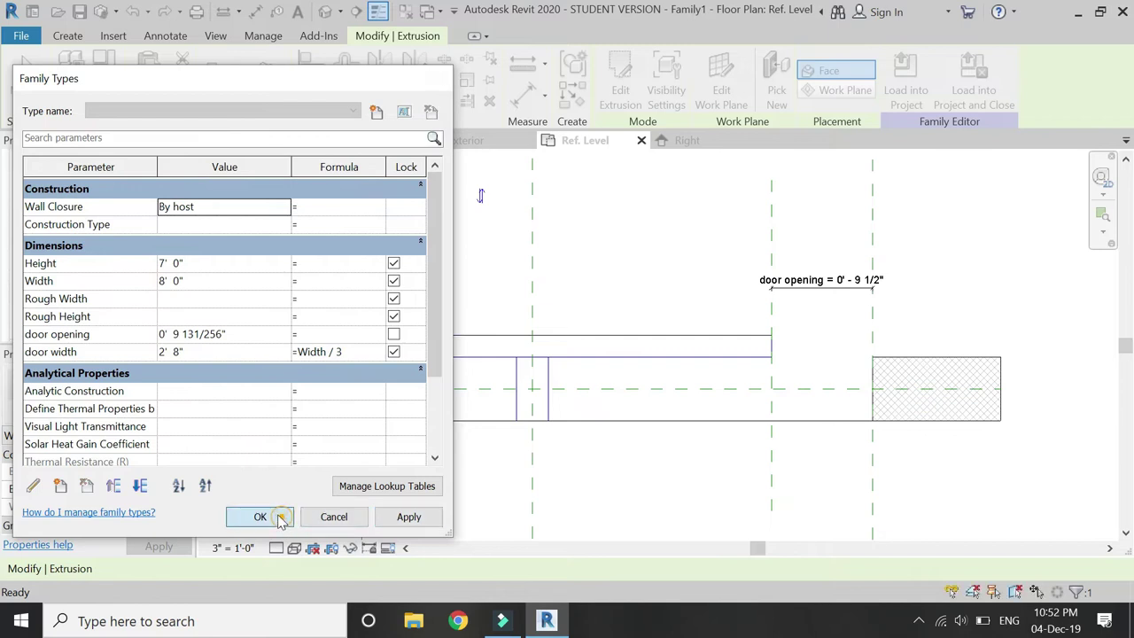
{"action": "left_click", "coordinate": [272, 516]}
Step: Set the door opening dimension to 0
{"action": "left_click", "coordinate": [865, 288]}
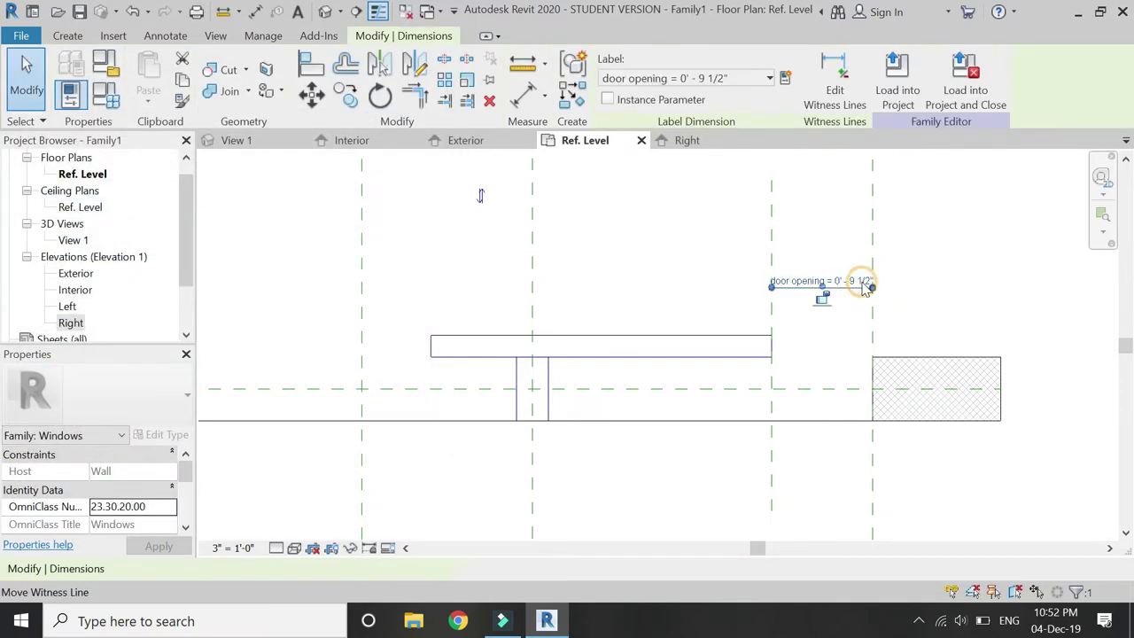
{"action": "left_click", "coordinate": [856, 285]}
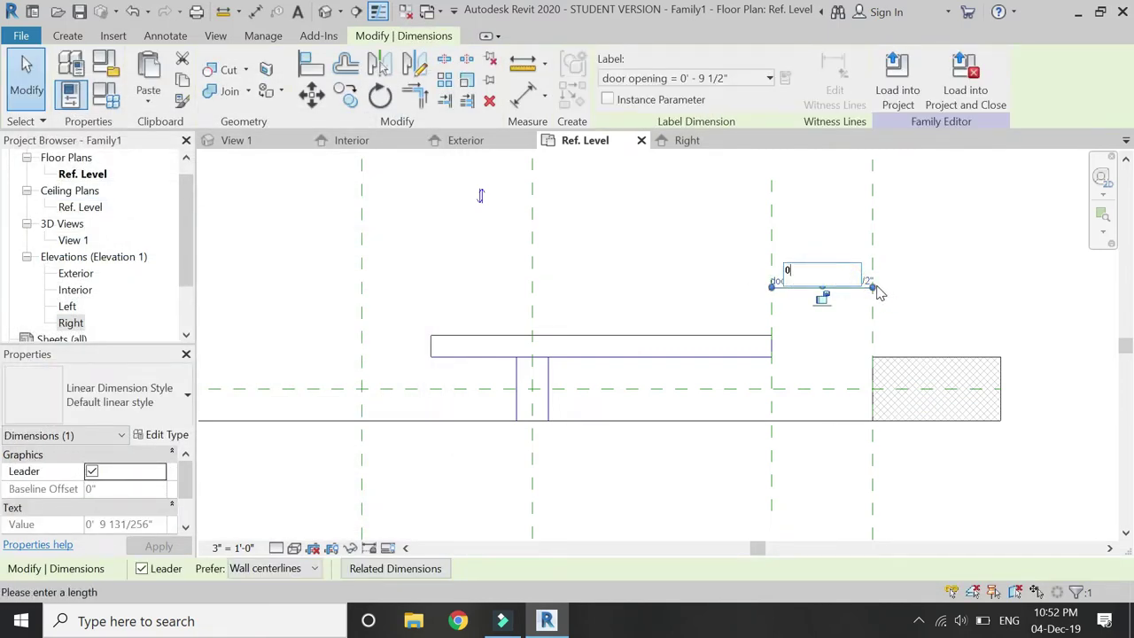
{"action": "type", "text": "0"}
{"action": "key", "text": "Return"}
{"action": "key", "text": "Escape"}
{"action": "left_click", "coordinate": [351, 139]}
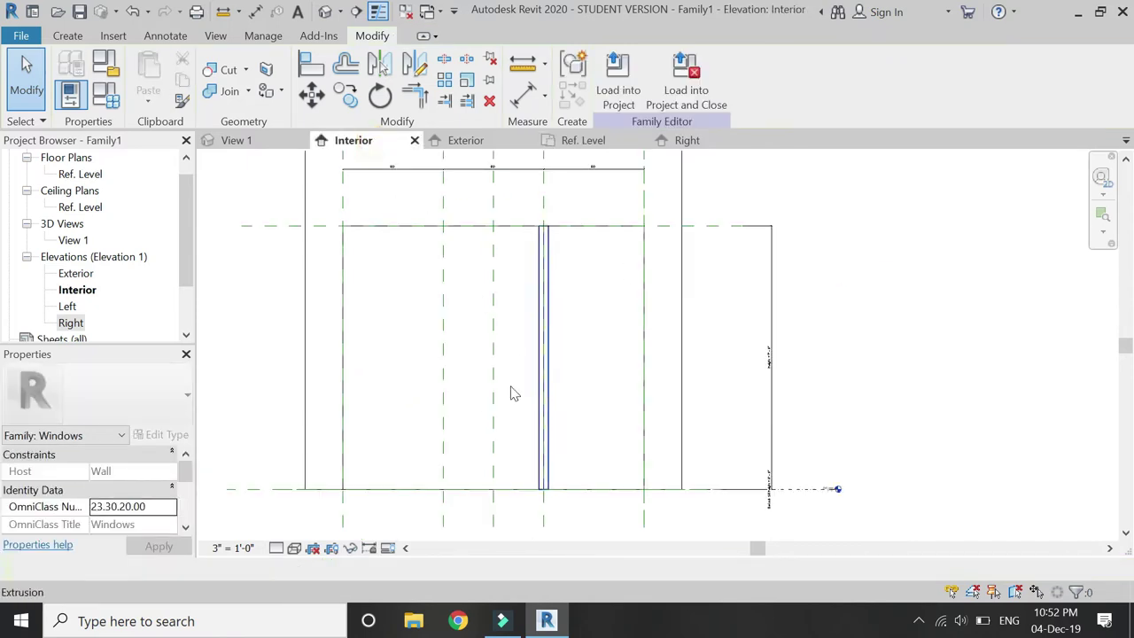
Step: Start a void extrusion, set its work plane, and sketch a rectangle over the door panel
{"action": "left_click", "coordinate": [67, 36]}
{"action": "left_click", "coordinate": [248, 101]}
{"action": "left_click", "coordinate": [277, 130]}
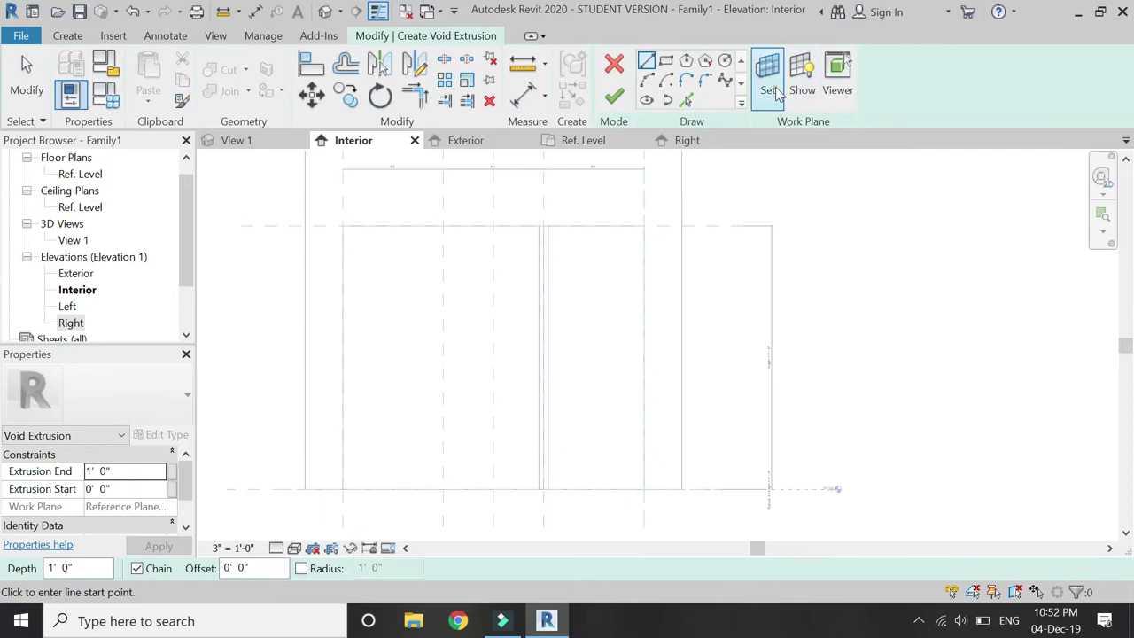
{"action": "left_click", "coordinate": [767, 78]}
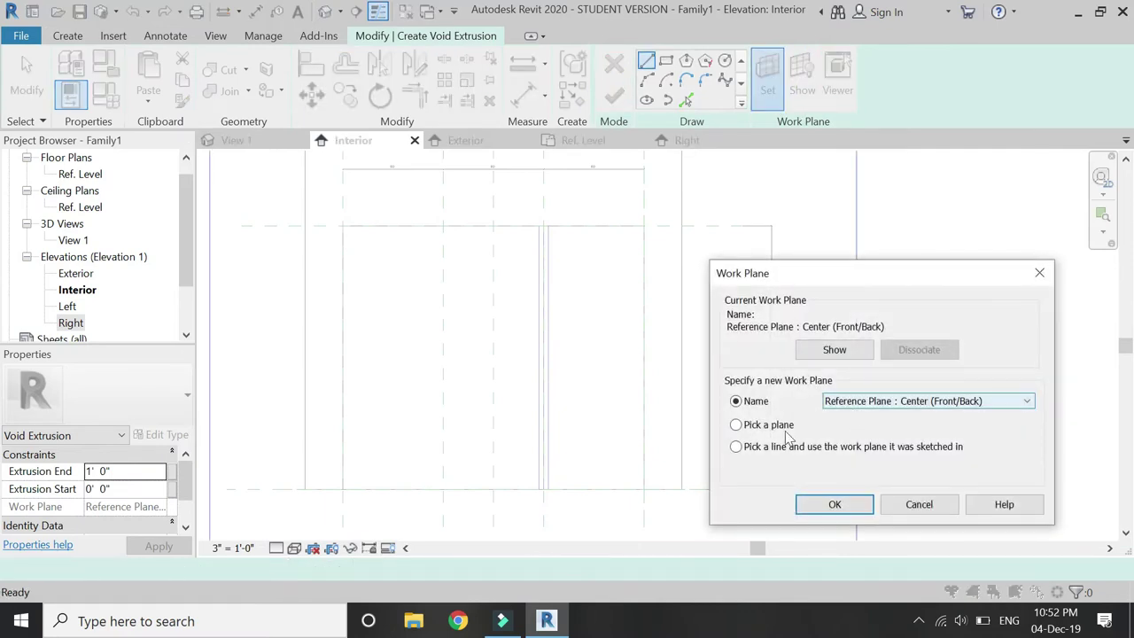
{"action": "left_click", "coordinate": [833, 503]}
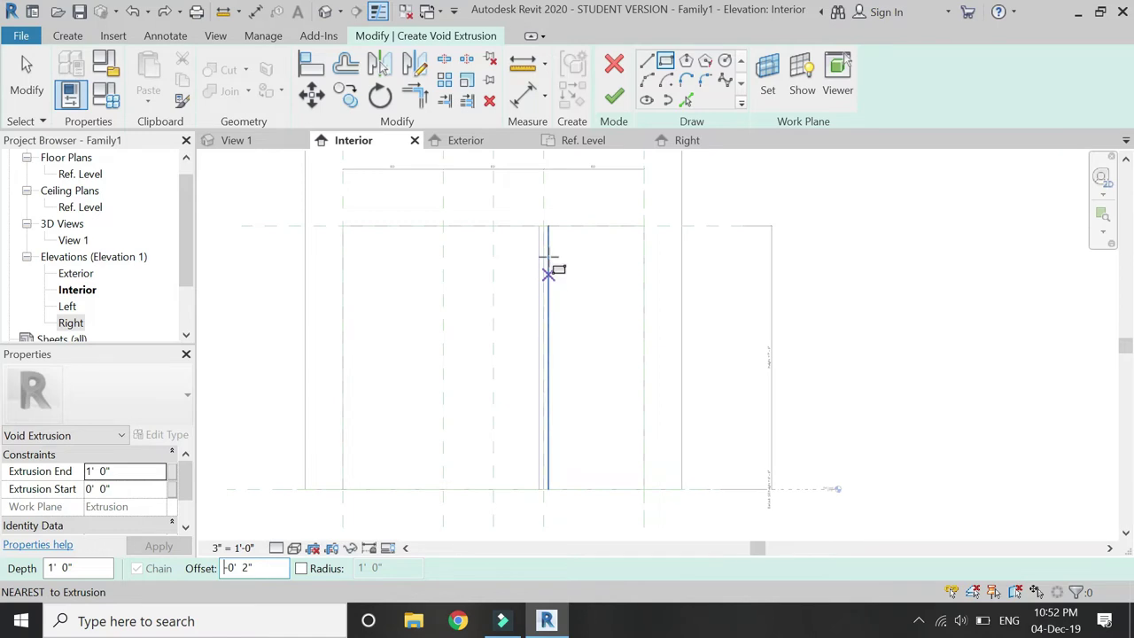
{"action": "left_click", "coordinate": [544, 226]}
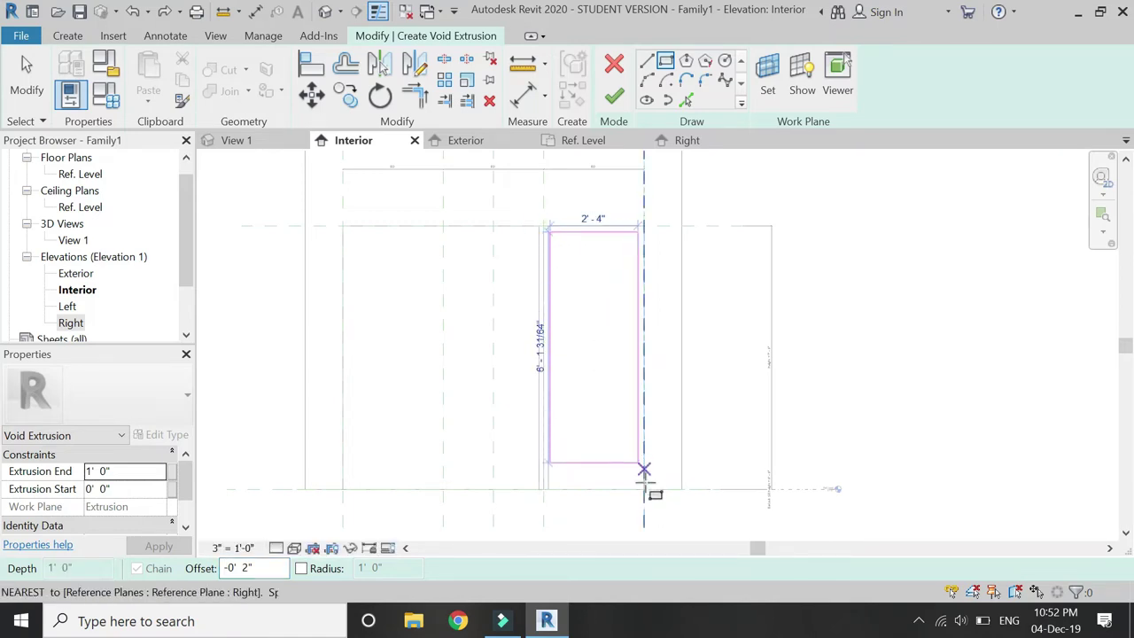
{"action": "left_click", "coordinate": [643, 489]}
{"action": "scroll", "coordinate": [632, 253], "scroll_direction": "up", "scroll_amount": 3}
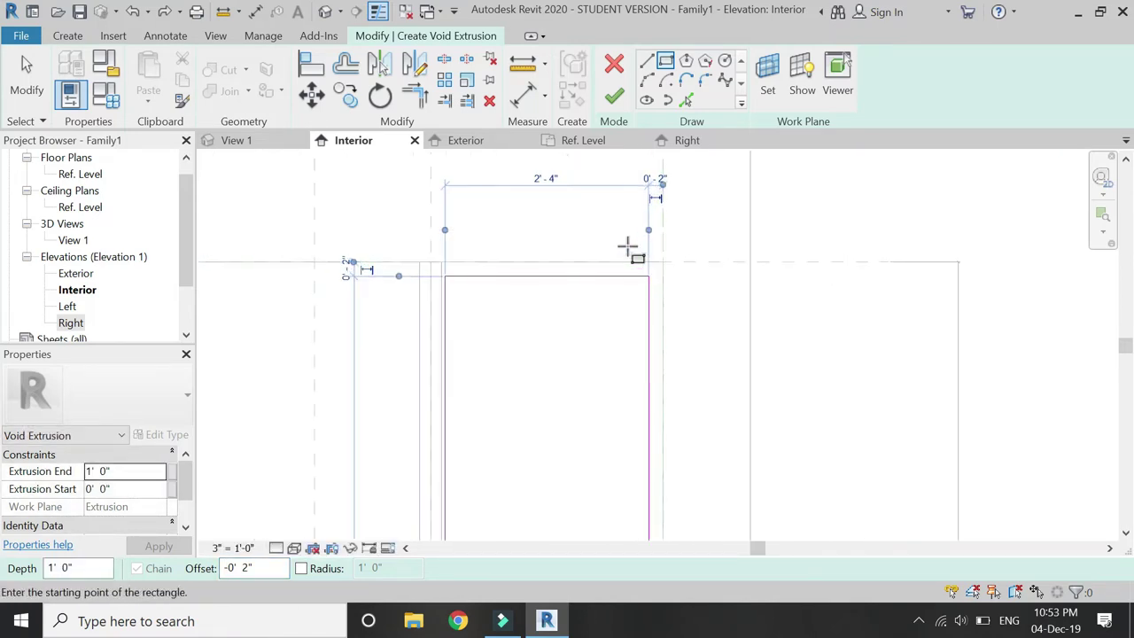
{"action": "key", "text": "Escape"}
{"action": "key", "text": "Escape"}
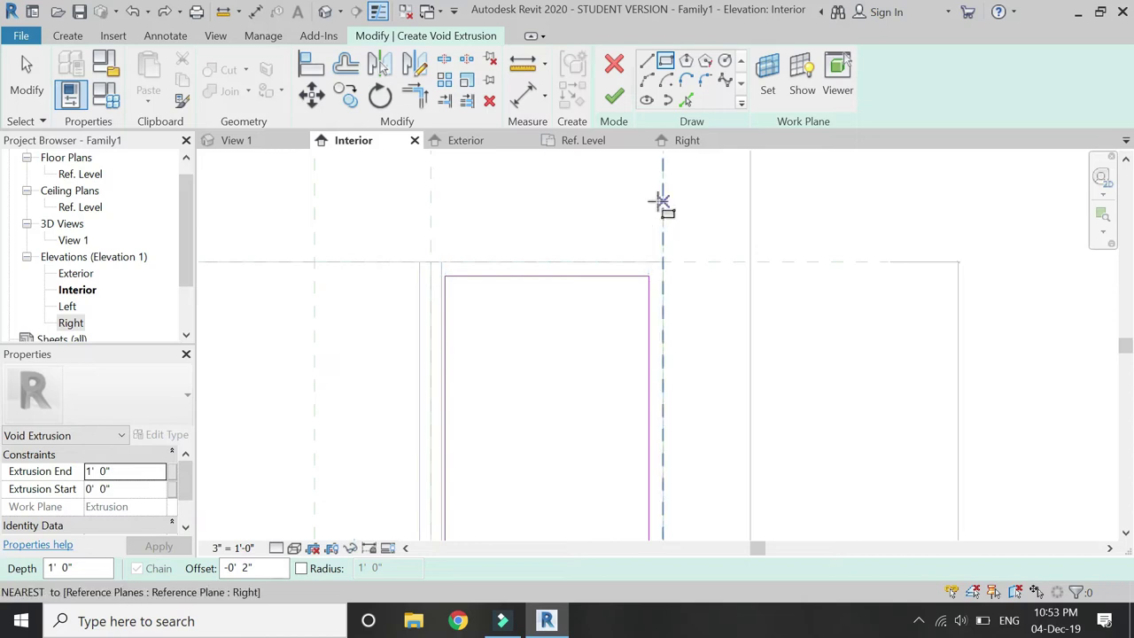
Step: Add aligned 0'-2" dimensions from the rectangle to the top and bottom reference planes
{"action": "left_click", "coordinate": [524, 95]}
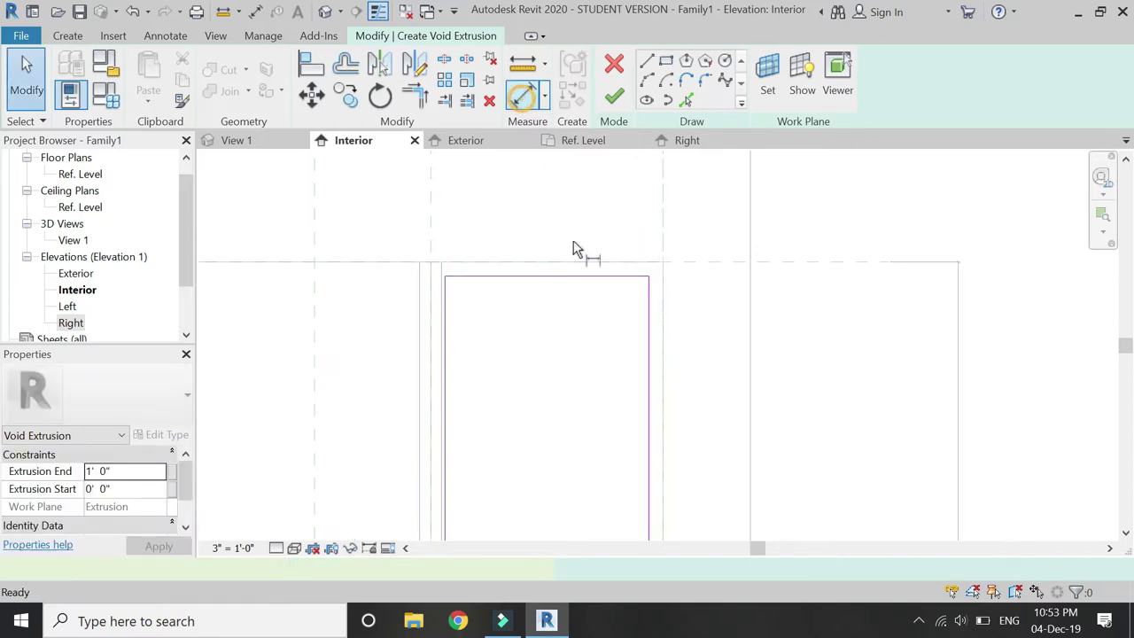
{"action": "scroll", "coordinate": [575, 253], "scroll_direction": "up", "scroll_amount": 2}
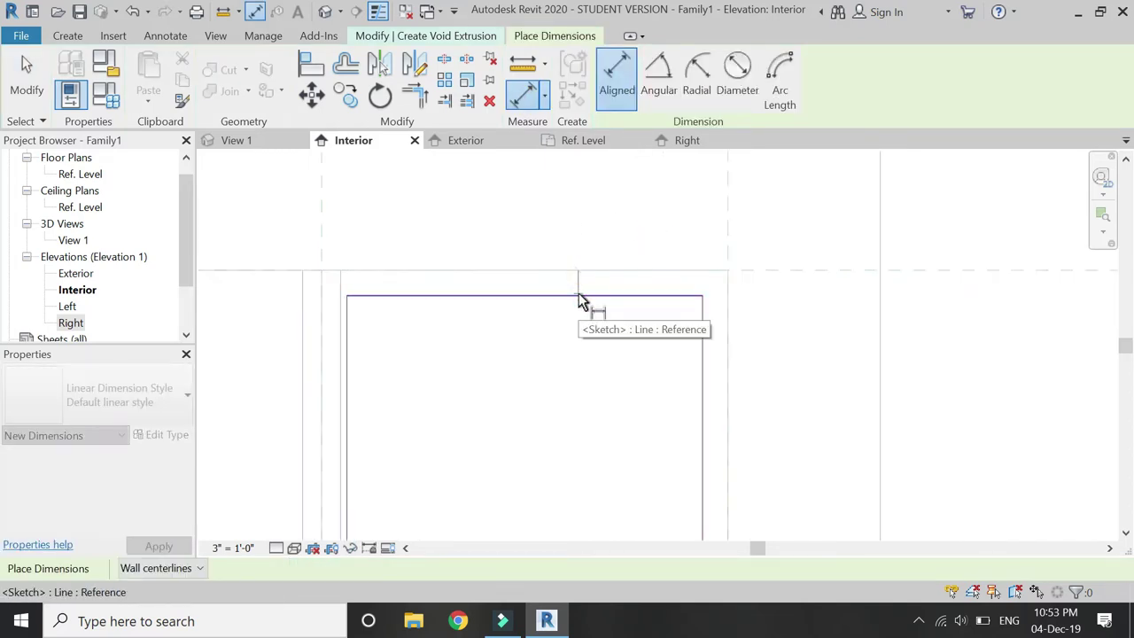
{"action": "left_click", "coordinate": [578, 299]}
{"action": "left_click", "coordinate": [576, 320]}
{"action": "left_click", "coordinate": [845, 286]}
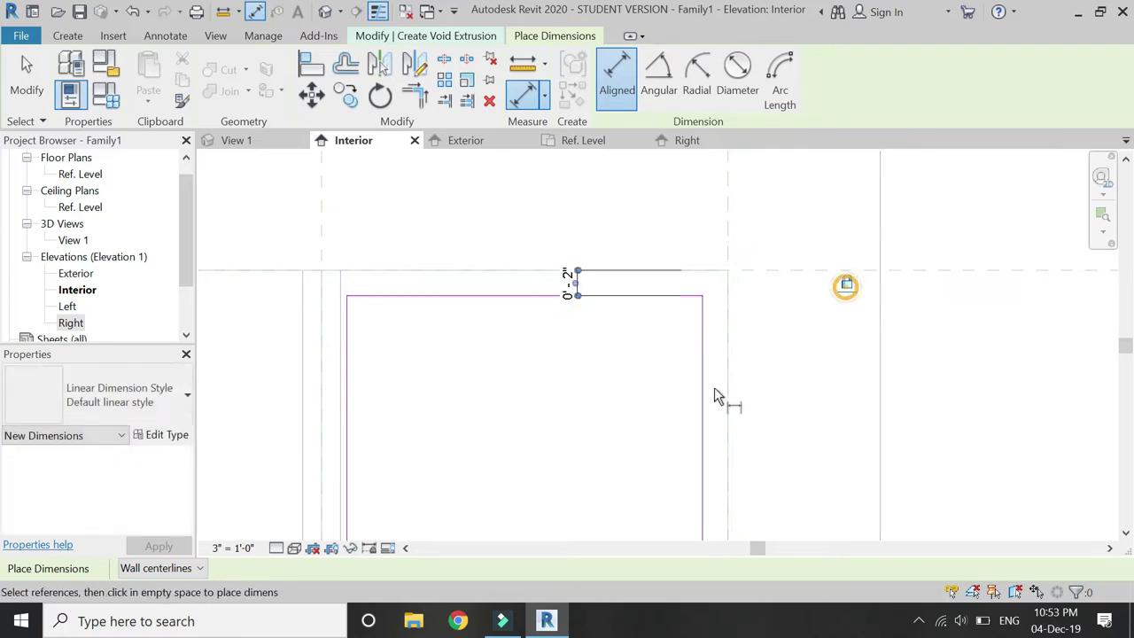
{"action": "left_click", "coordinate": [698, 389]}
{"action": "scroll", "coordinate": [722, 428], "scroll_direction": "down", "scroll_amount": 3}
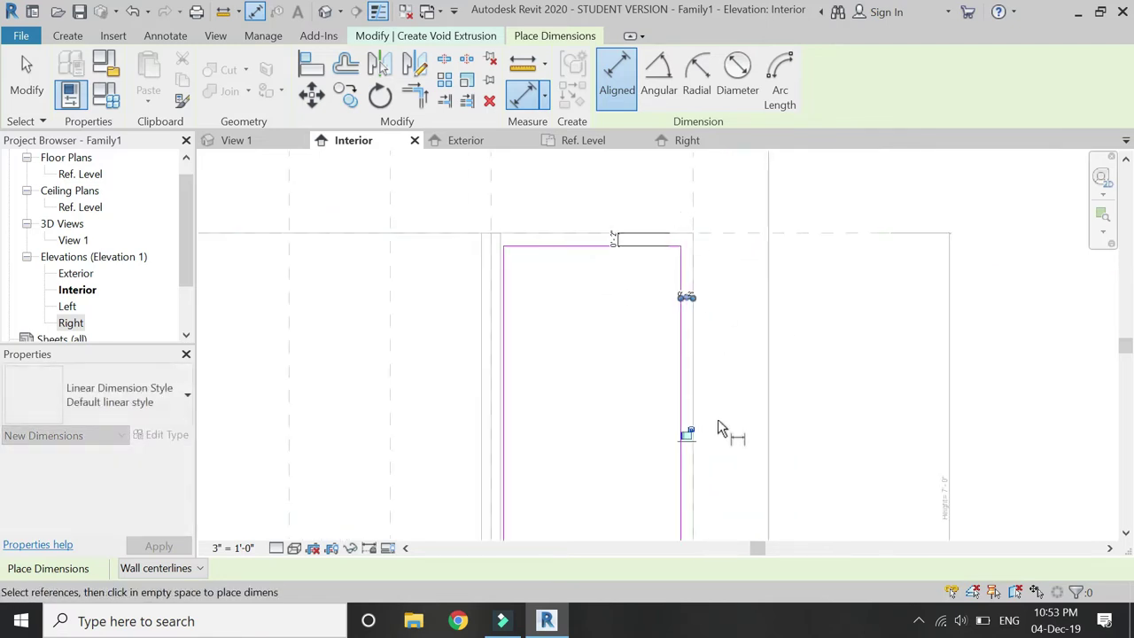
{"action": "scroll", "coordinate": [584, 221], "scroll_direction": "down", "scroll_amount": 3}
{"action": "scroll", "coordinate": [594, 434], "scroll_direction": "up", "scroll_amount": 6}
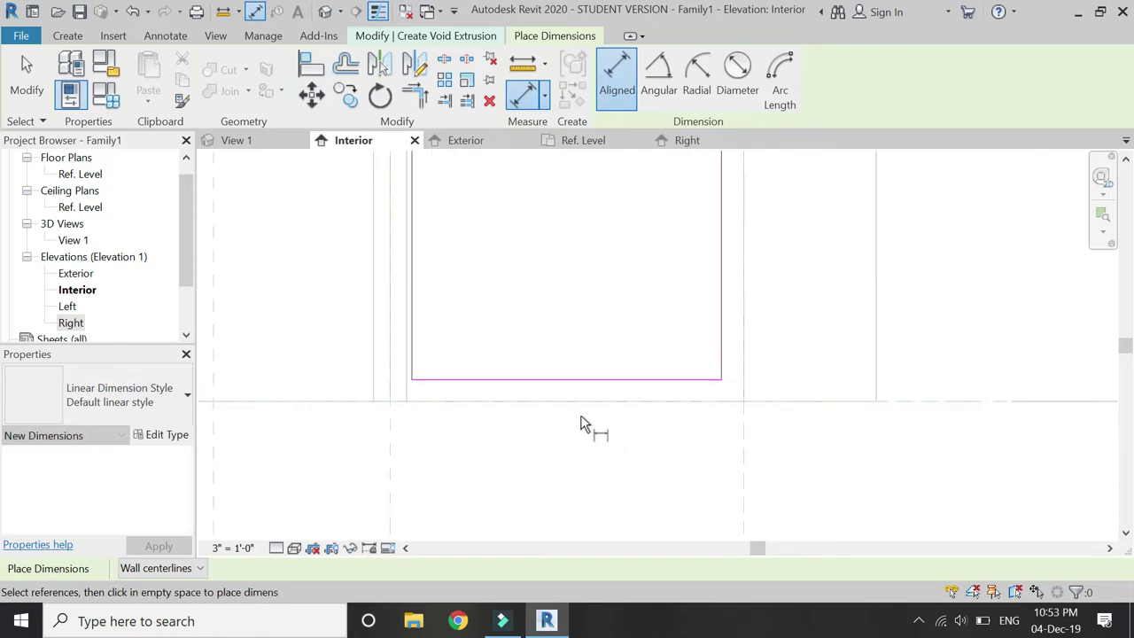
{"action": "left_click", "coordinate": [583, 375]}
{"action": "left_click", "coordinate": [590, 398]}
{"action": "left_click", "coordinate": [598, 445]}
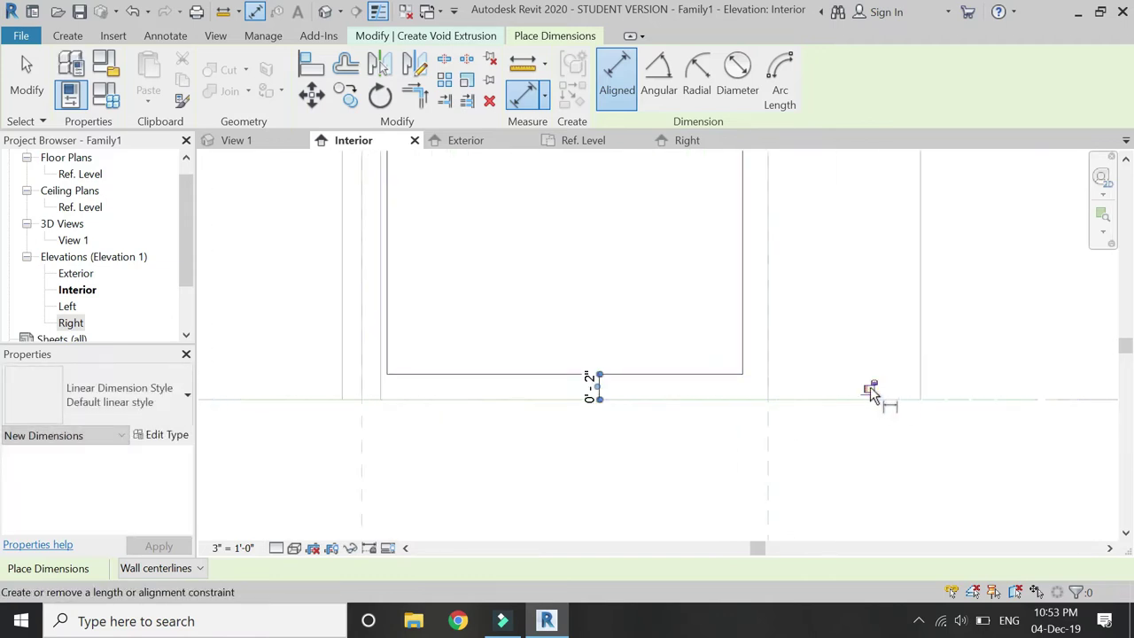
{"action": "scroll", "coordinate": [576, 448], "scroll_direction": "down", "scroll_amount": 5}
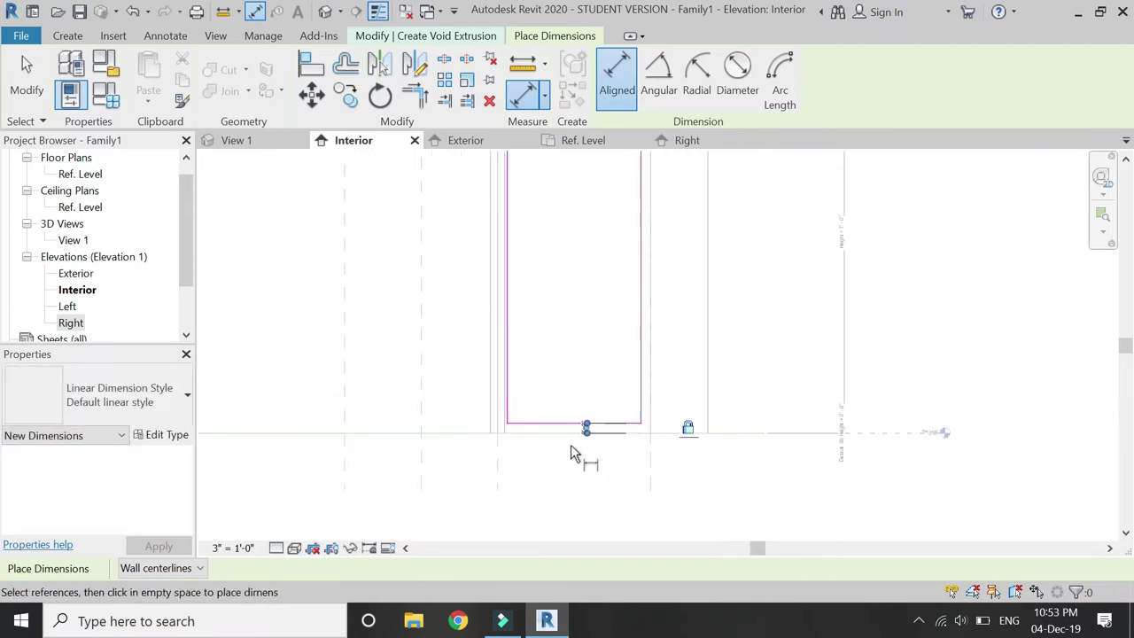
{"action": "left_click", "coordinate": [585, 144]}
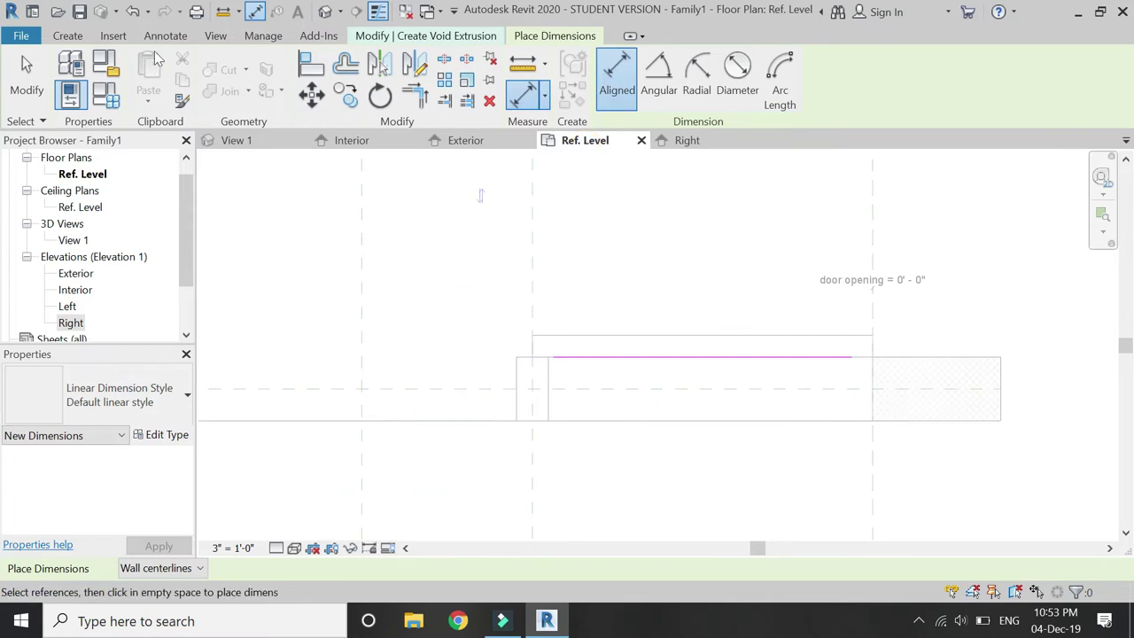
Step: Finish the void extrusion and drag its depth to the wall line, locked, for 0' 2"
{"action": "key", "text": "Escape"}
{"action": "left_click", "coordinate": [595, 78]}
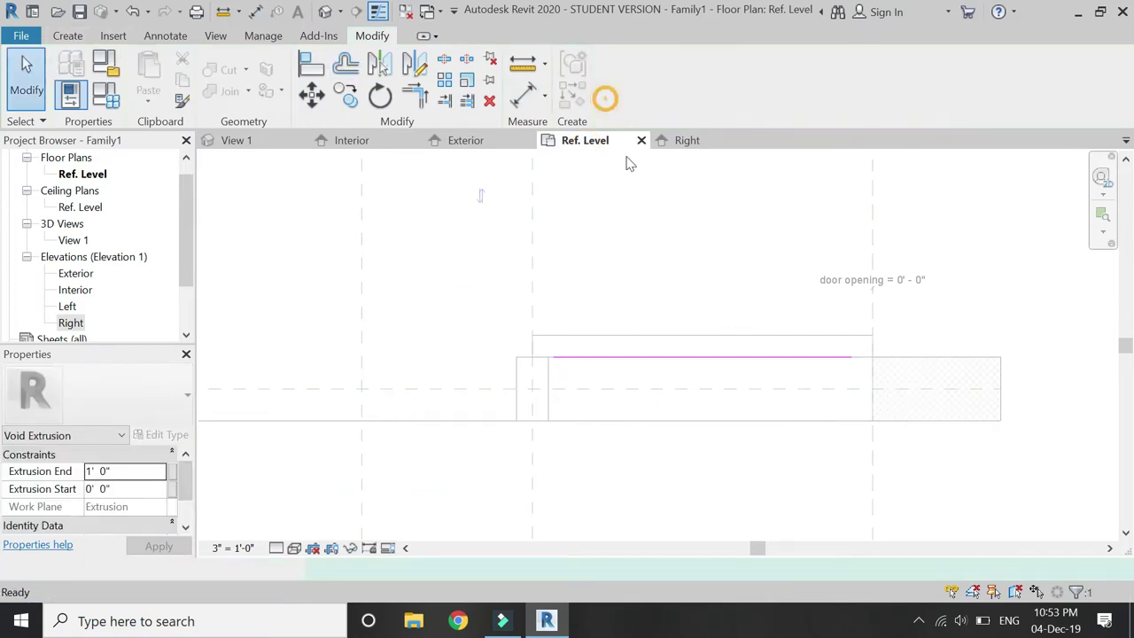
{"action": "left_click_drag", "start_coordinate": [705, 235], "coordinate": [705, 342]}
{"action": "left_click", "coordinate": [722, 319]}
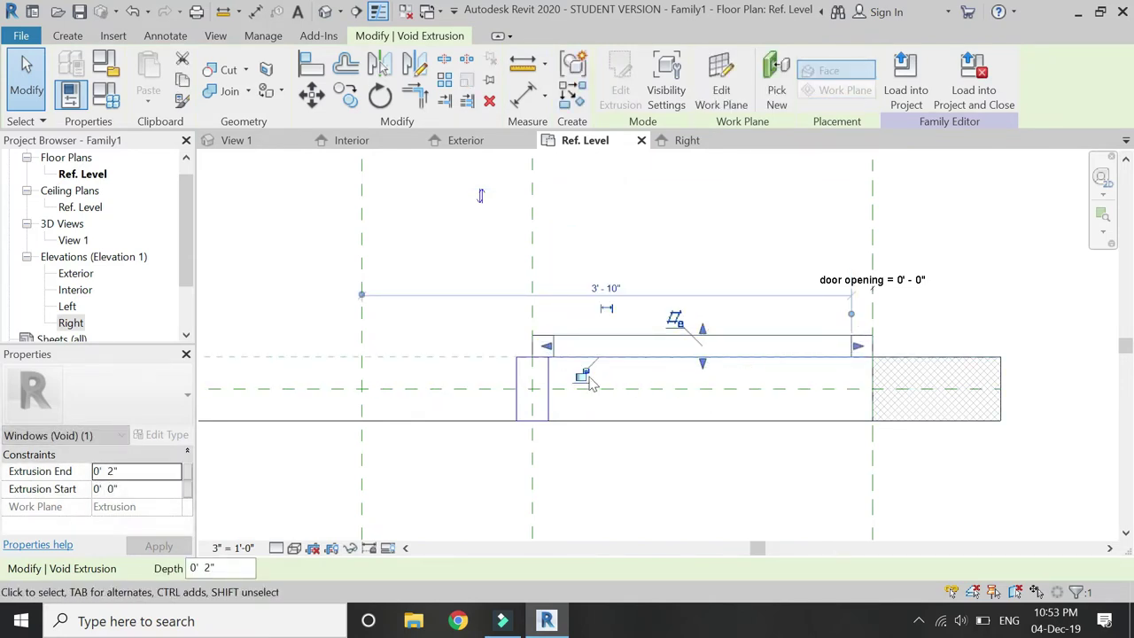
{"action": "key", "text": "Escape"}
Step: Add an aligned 0' - 2" dimension between the reference line and the void's edge
{"action": "scroll", "coordinate": [578, 335], "scroll_direction": "up", "scroll_amount": 2}
{"action": "key", "text": "d"}
{"action": "key", "text": "i"}
{"action": "left_click", "coordinate": [519, 350]}
{"action": "left_click", "coordinate": [545, 354]}
{"action": "left_click", "coordinate": [572, 310]}
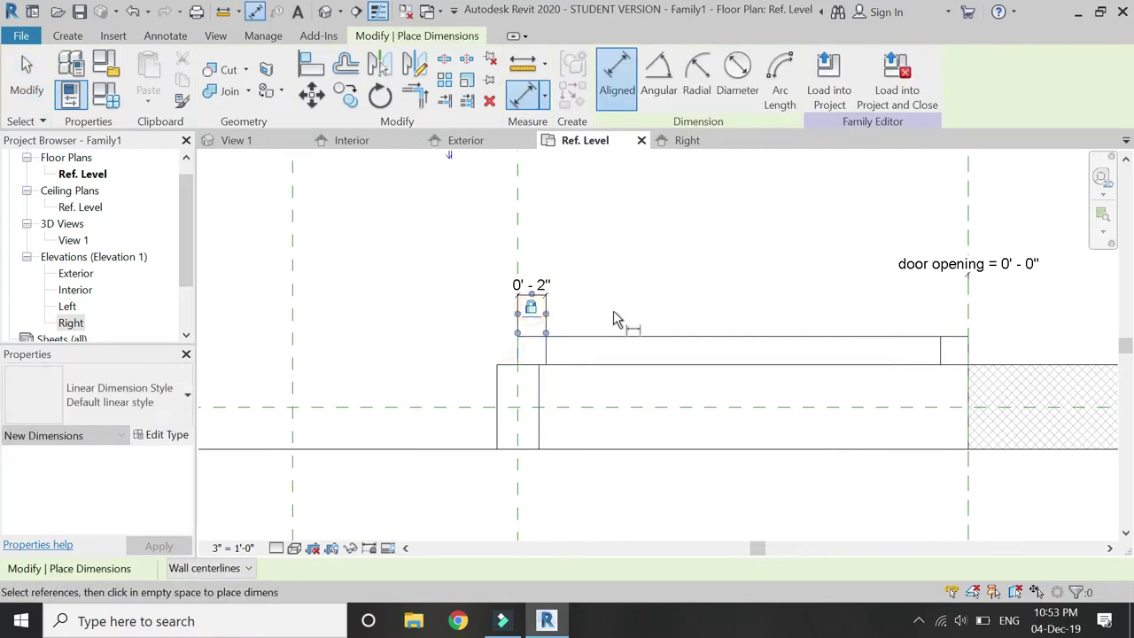
{"action": "scroll", "coordinate": [618, 319], "scroll_direction": "down", "scroll_amount": 3}
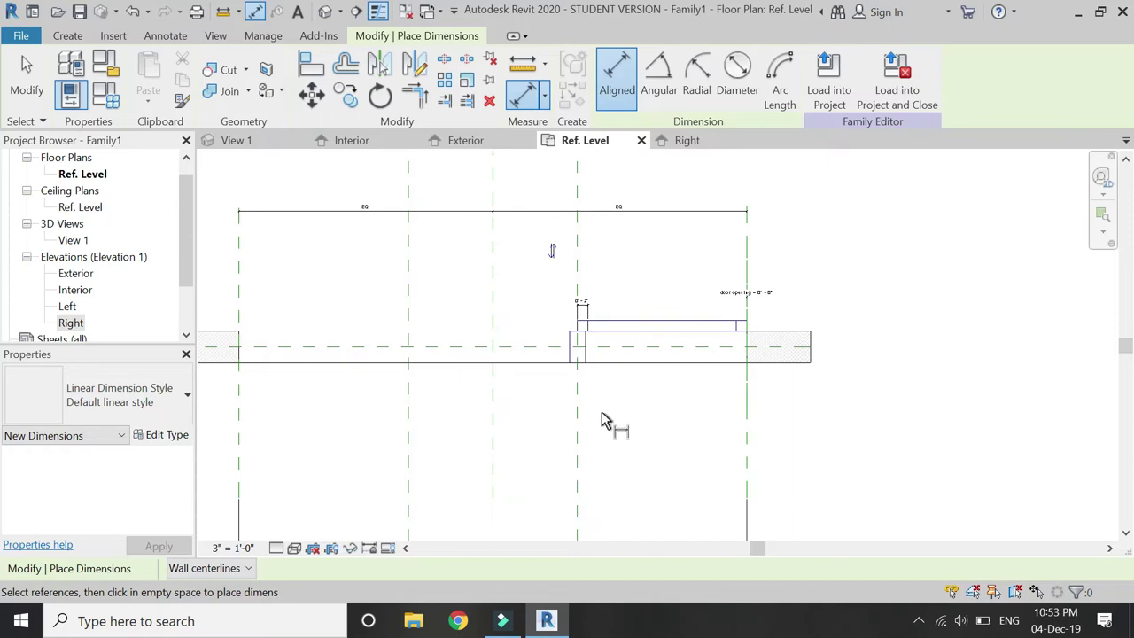
{"action": "key", "text": "Escape"}
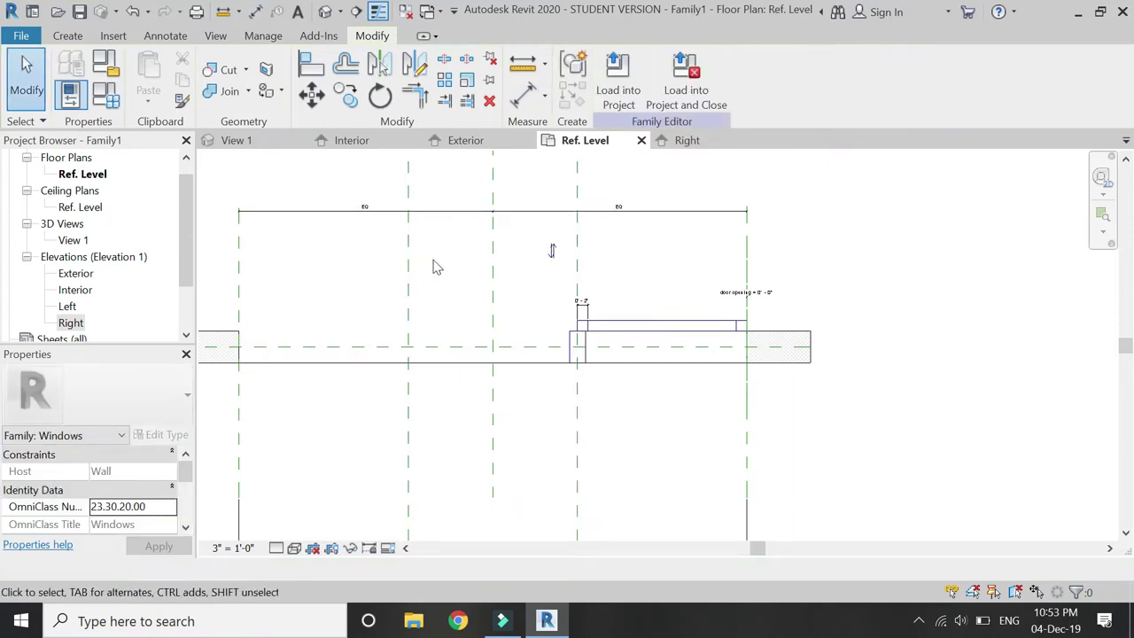
Step: In the Interior elevation, sketch a solid extrusion rectangle between the opening's corners and finish it
{"action": "left_click", "coordinate": [351, 140]}
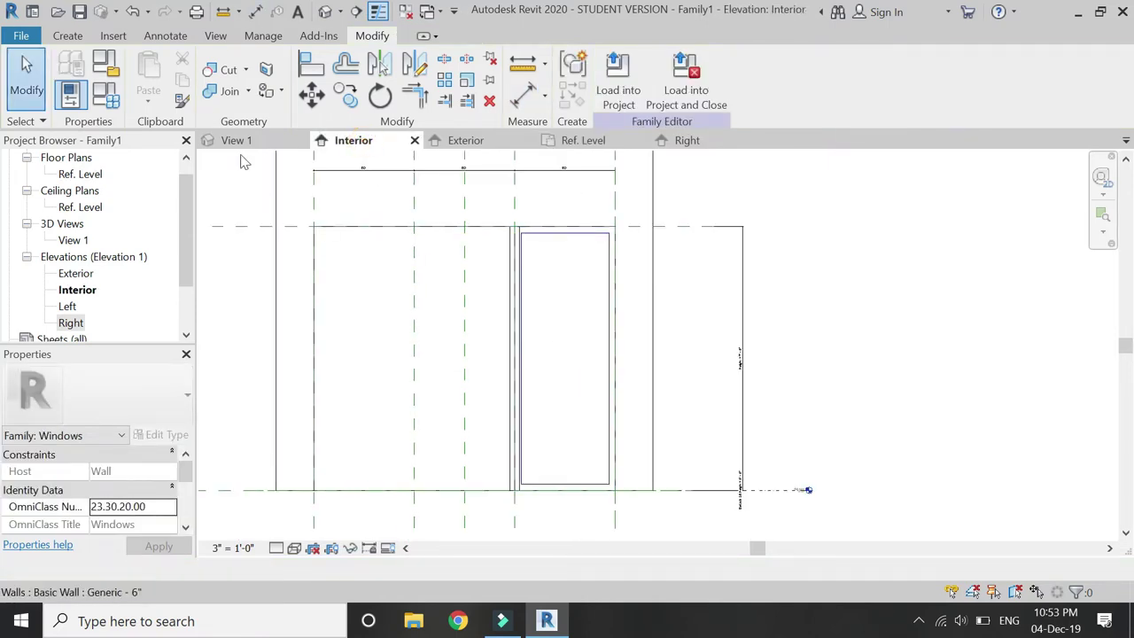
{"action": "left_click", "coordinate": [70, 38]}
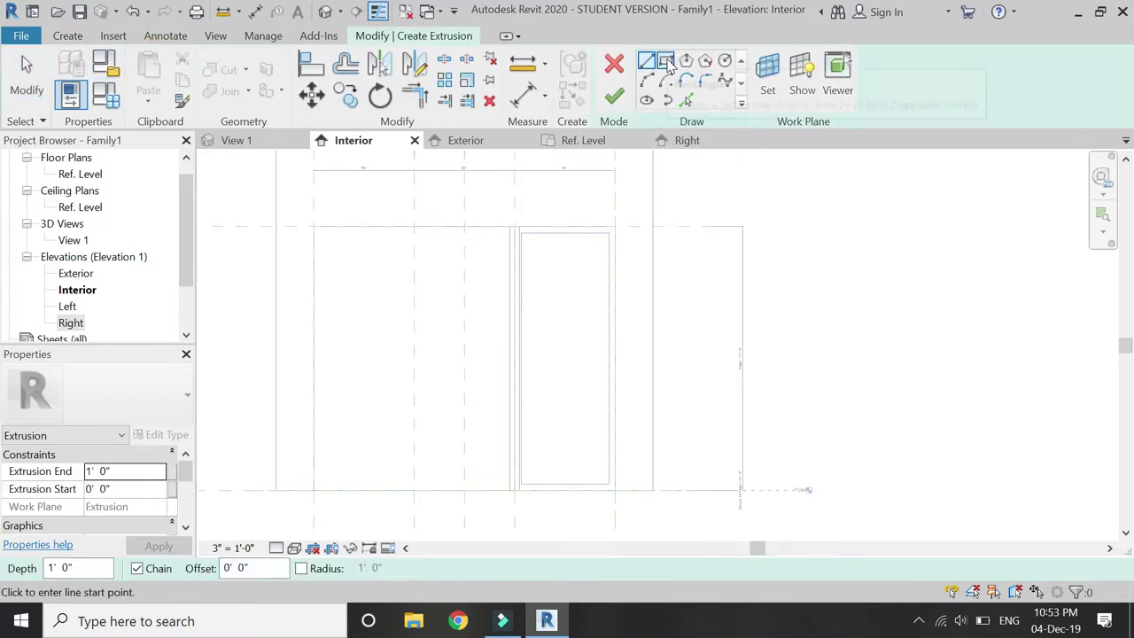
{"action": "left_click", "coordinate": [666, 62]}
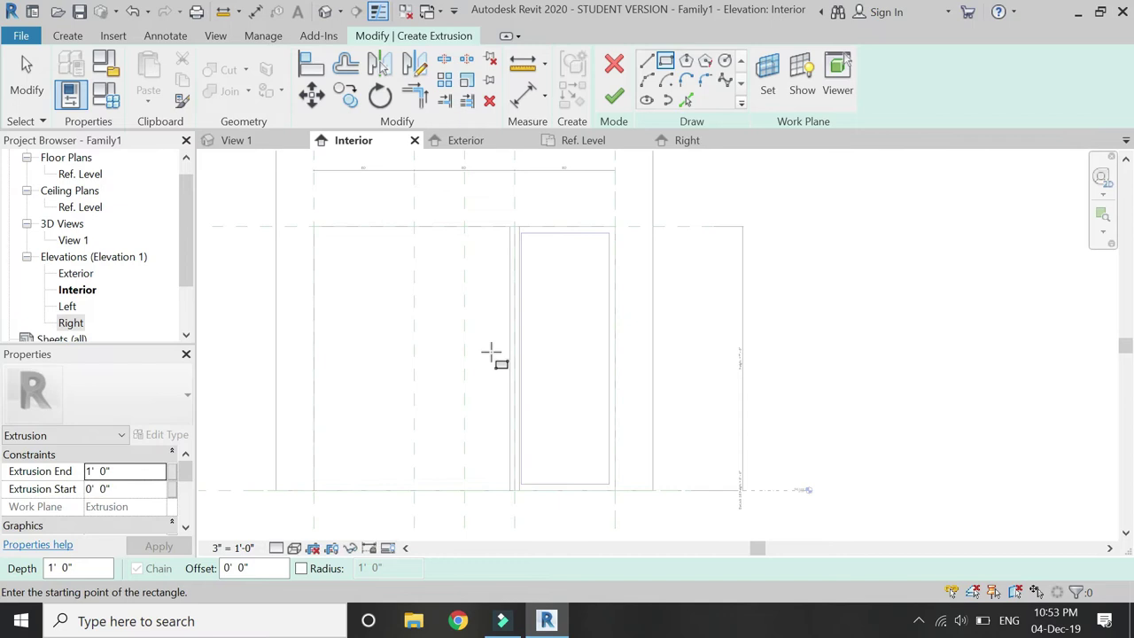
{"action": "left_click", "coordinate": [521, 232]}
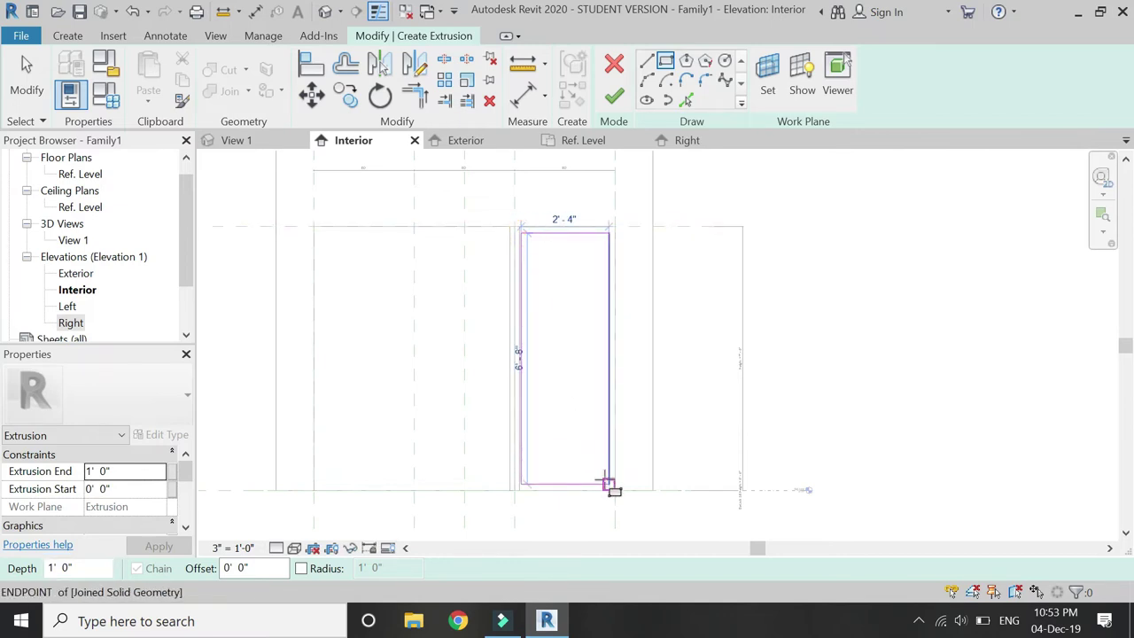
{"action": "left_click", "coordinate": [609, 484]}
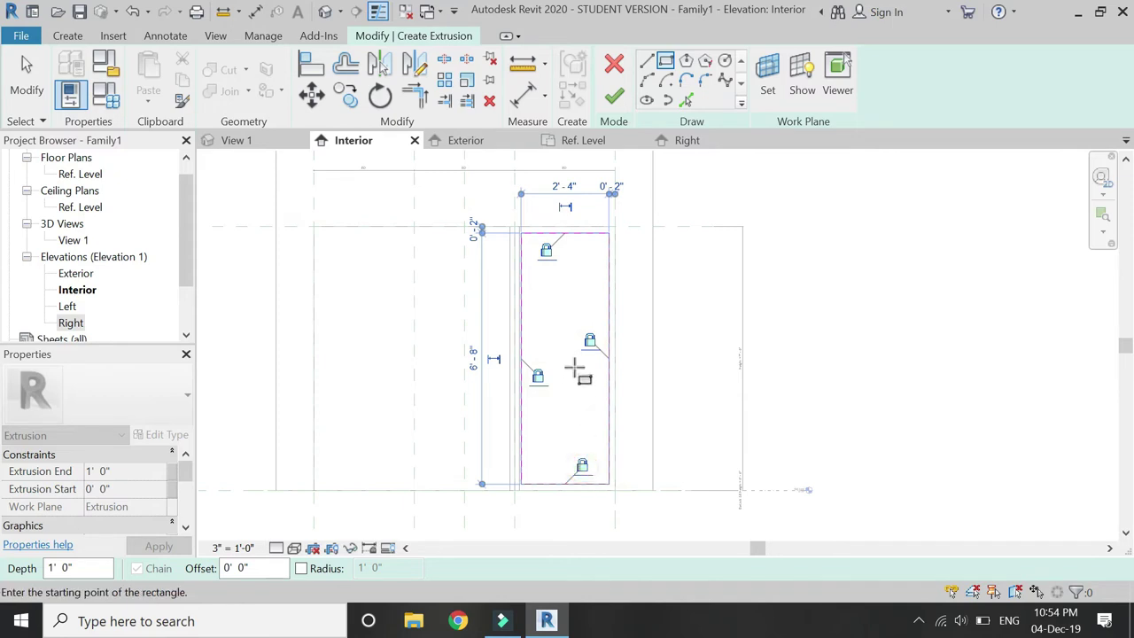
{"action": "left_click", "coordinate": [613, 95]}
Step: In the Ref. Level plan, drag the extrusion's faces to the wall to thin the glass
{"action": "left_click", "coordinate": [593, 142]}
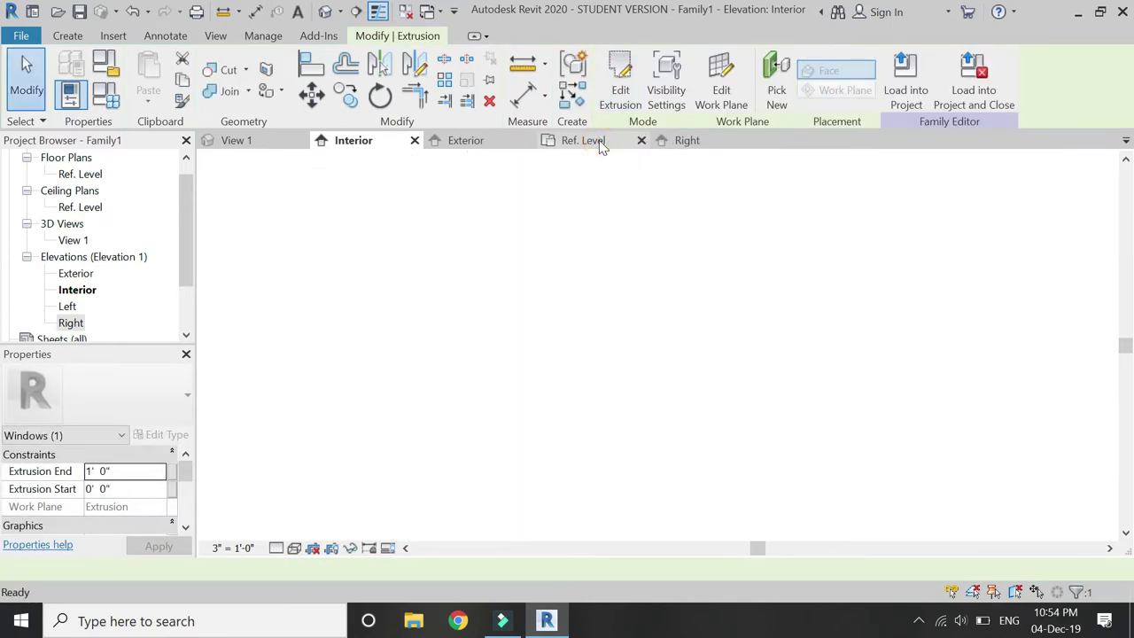
{"action": "scroll", "coordinate": [673, 341], "scroll_direction": "up", "scroll_amount": 2}
{"action": "left_click_drag", "start_coordinate": [645, 337], "coordinate": [646, 327]}
{"action": "left_click_drag", "start_coordinate": [647, 461], "coordinate": [601, 336]}
{"action": "scroll", "coordinate": [671, 329], "scroll_direction": "up", "scroll_amount": 3}
{"action": "scroll", "coordinate": [563, 329], "scroll_direction": "up", "scroll_amount": 2}
{"action": "left_click_drag", "start_coordinate": [599, 394], "coordinate": [600, 364]}
{"action": "scroll", "coordinate": [684, 310], "scroll_direction": "down", "scroll_amount": 2}
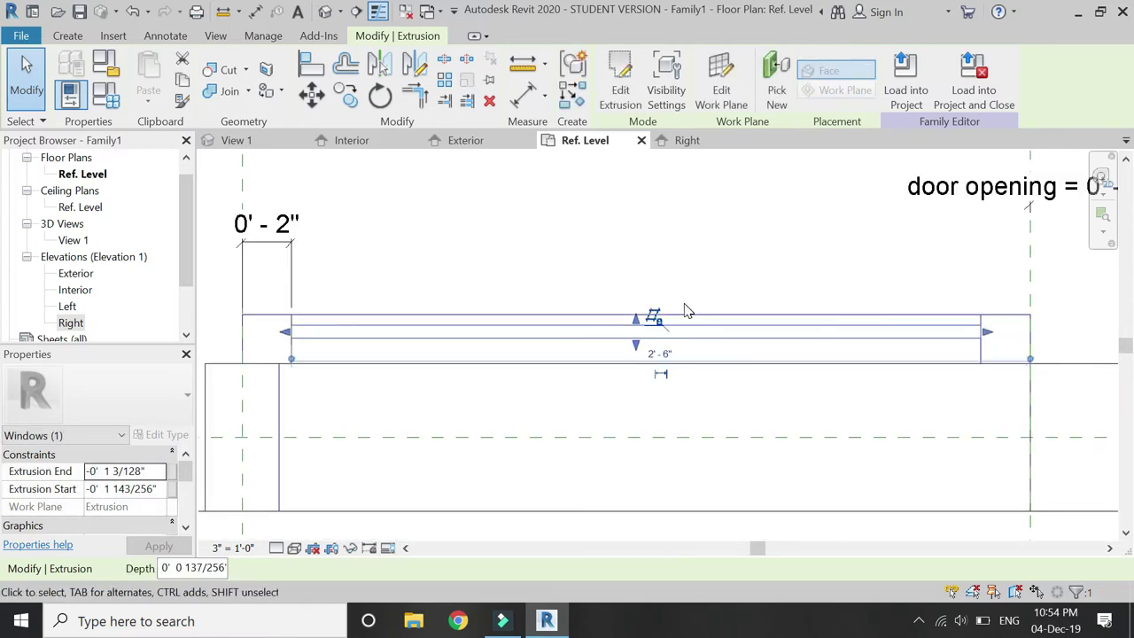
{"action": "scroll", "coordinate": [655, 318], "scroll_direction": "up", "scroll_amount": 3}
Step: Dimension the glass's two faces and label it with a new 'glass thickness' parameter
{"action": "key", "text": "d"}
{"action": "key", "text": "i"}
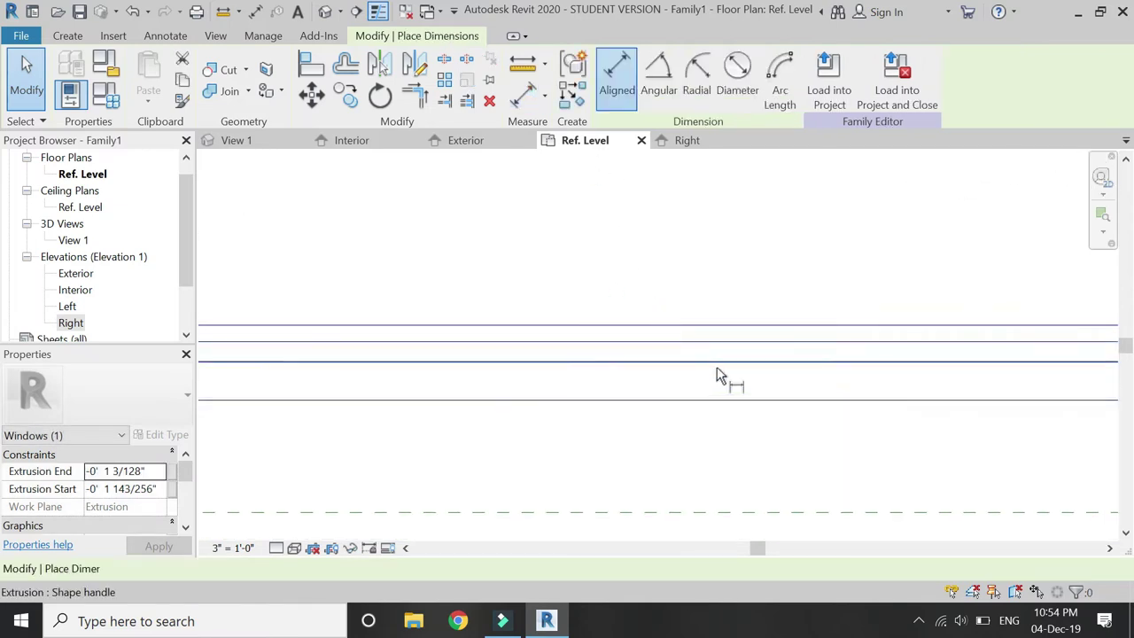
{"action": "left_click", "coordinate": [721, 342]}
{"action": "left_click", "coordinate": [723, 361]}
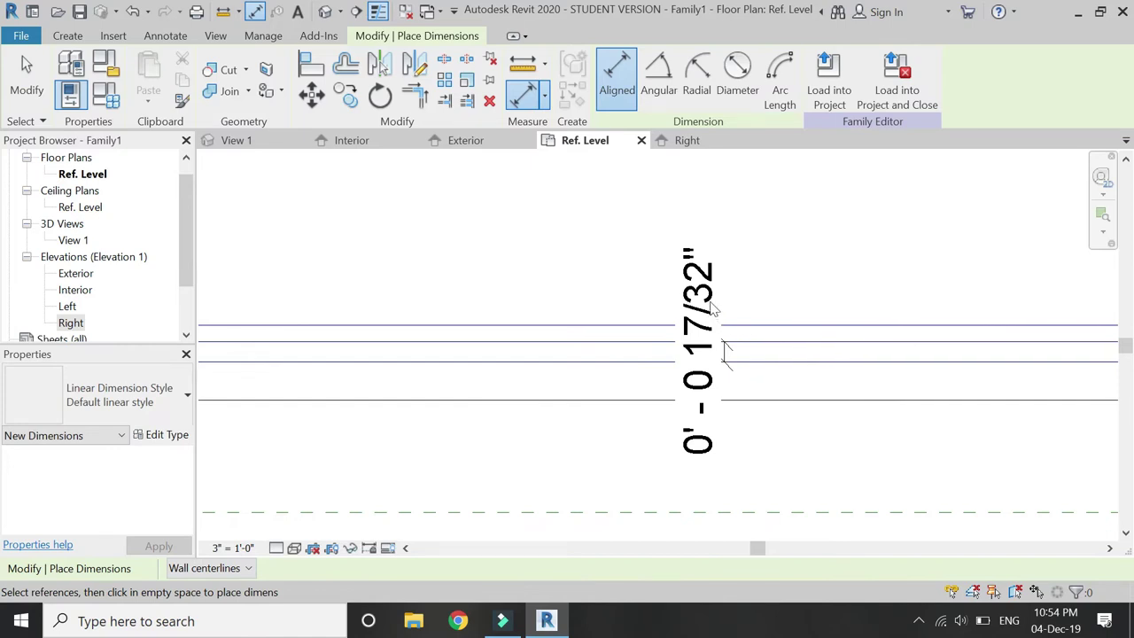
{"action": "left_click", "coordinate": [714, 307]}
{"action": "key", "text": "Escape"}
{"action": "key", "text": "Escape"}
{"action": "left_click", "coordinate": [725, 351]}
{"action": "left_click", "coordinate": [784, 78]}
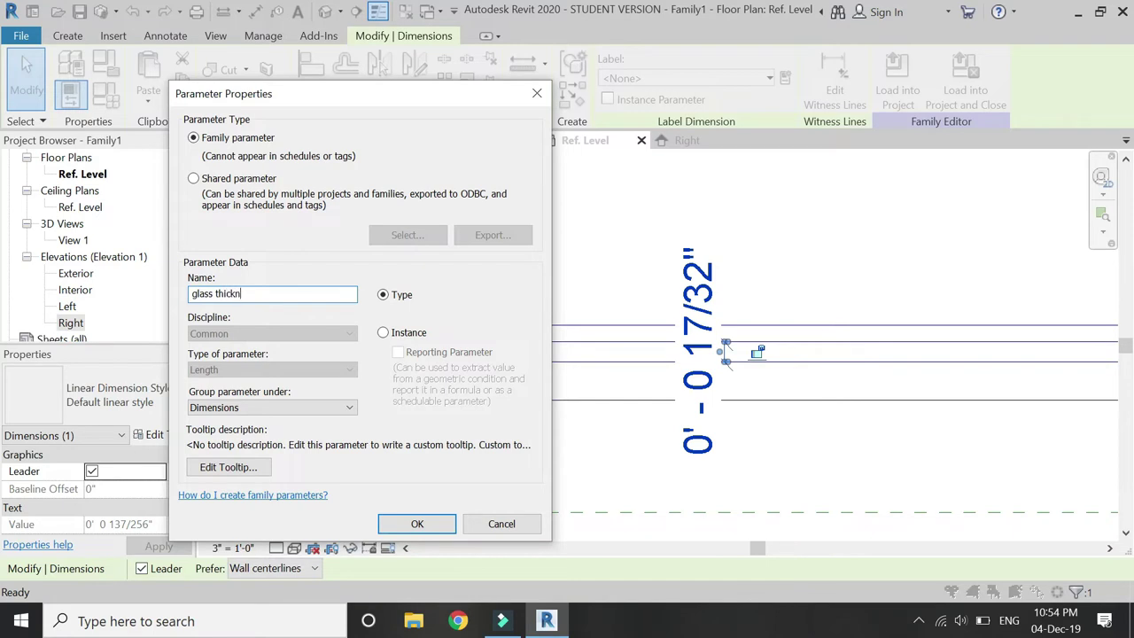
{"action": "key", "text": "Return"}
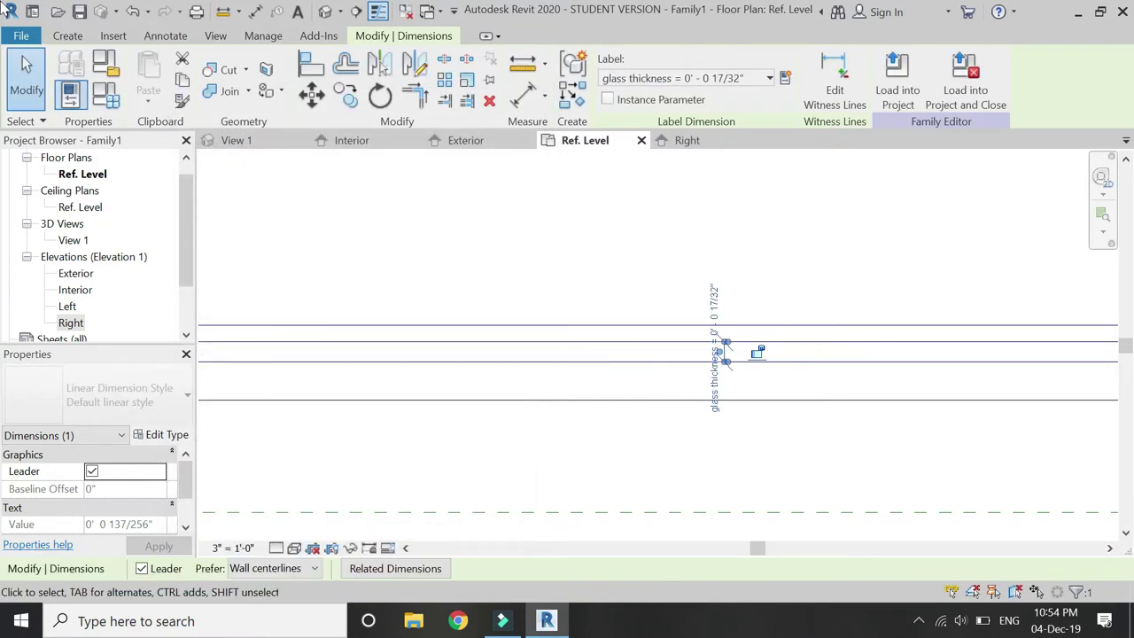
Step: Set glass thickness to 0' 0 1/4" in Family Types
{"action": "left_click", "coordinate": [70, 92]}
{"action": "left_click", "coordinate": [239, 362]}
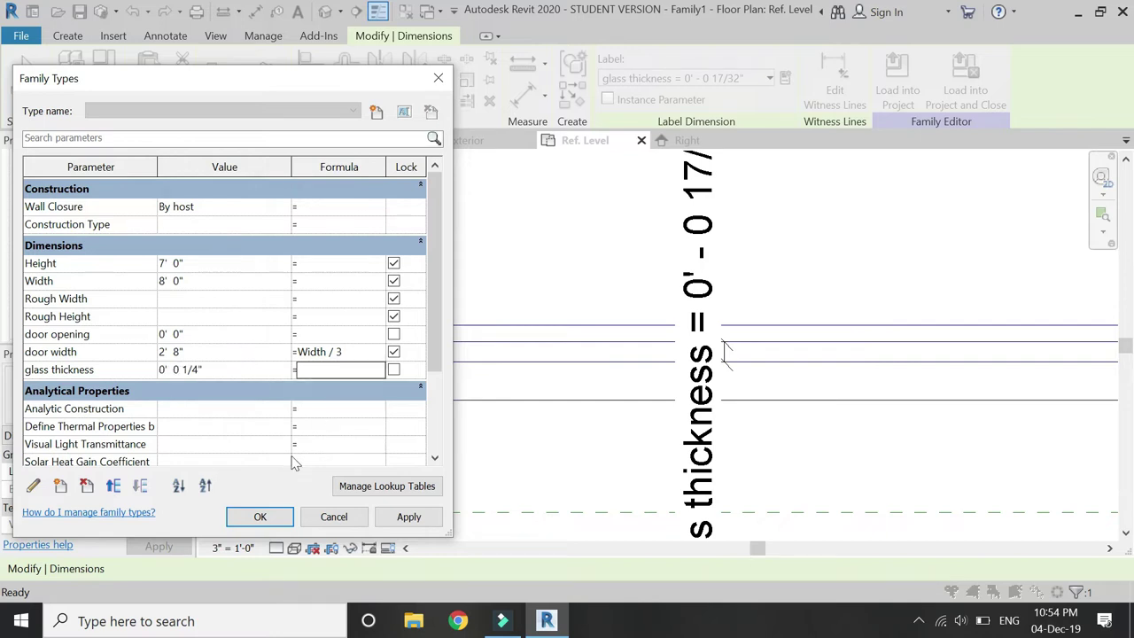
{"action": "left_click", "coordinate": [387, 522]}
{"action": "left_click", "coordinate": [256, 518]}
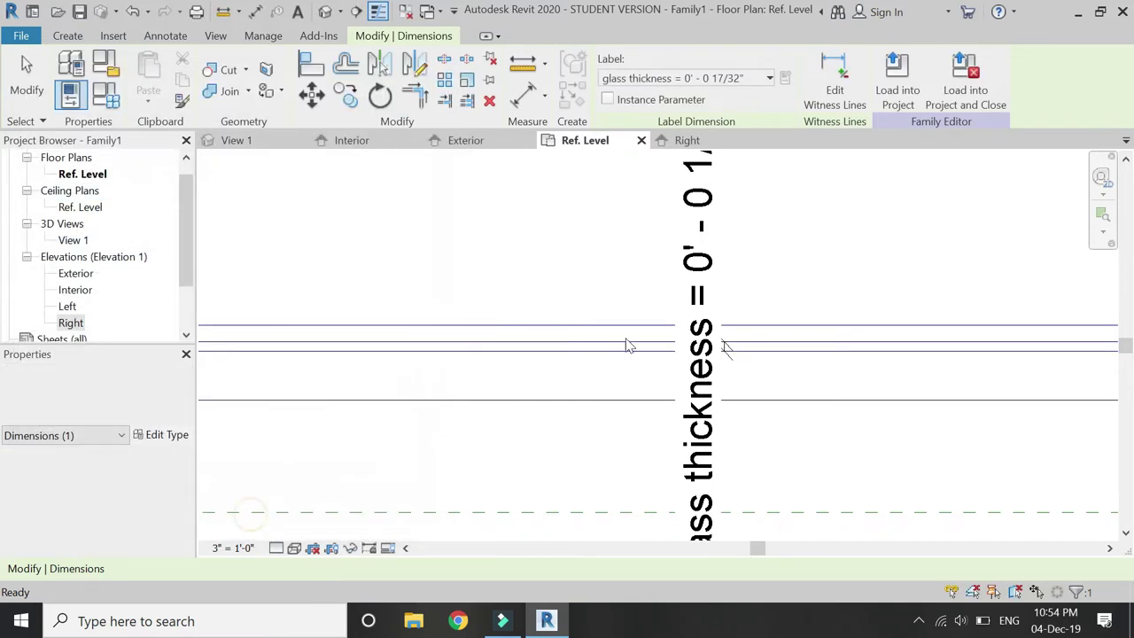
{"action": "scroll", "coordinate": [646, 328], "scroll_direction": "down", "scroll_amount": 5}
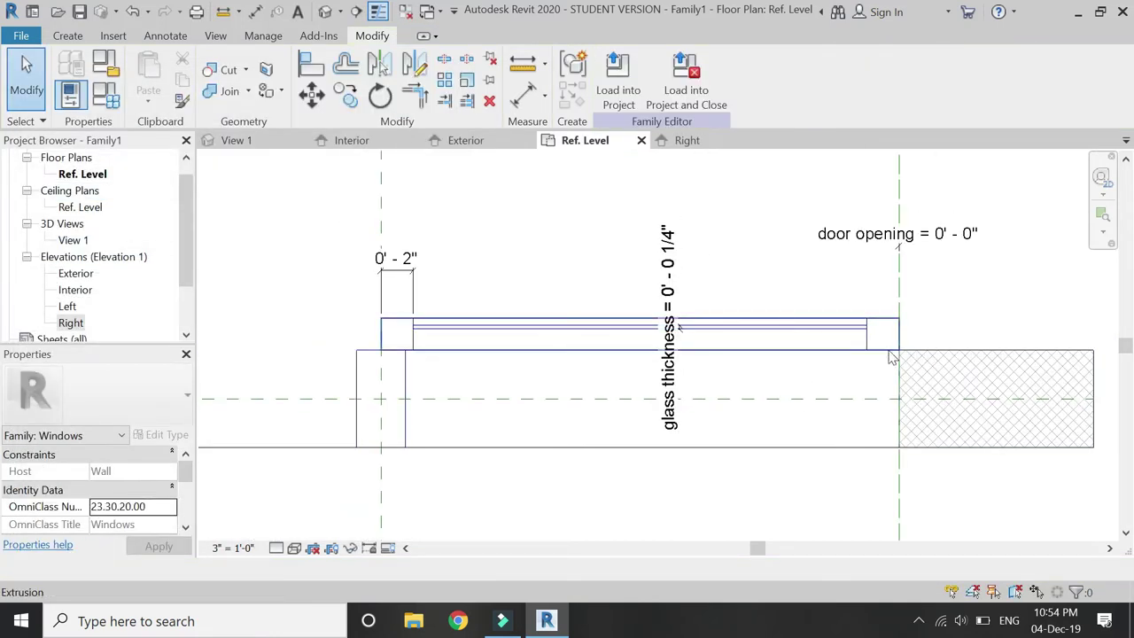
Step: In the Interior elevation, start a solid extrusion on the Center (Front/Back) work plane
{"action": "scroll", "coordinate": [891, 354], "scroll_direction": "down", "scroll_amount": 5}
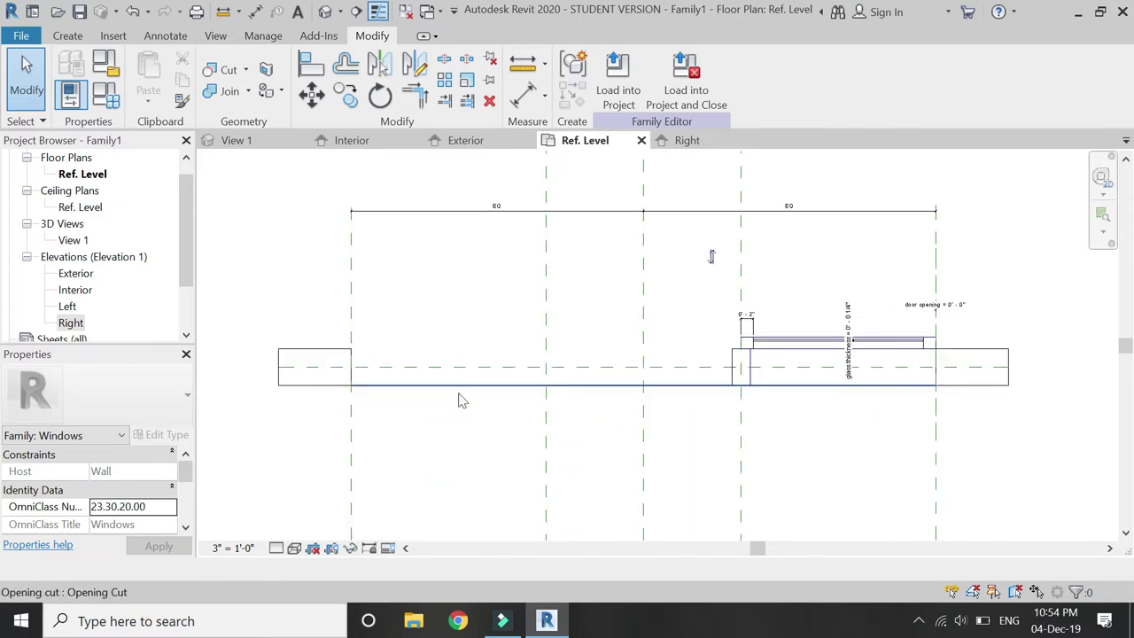
{"action": "left_click", "coordinate": [373, 145]}
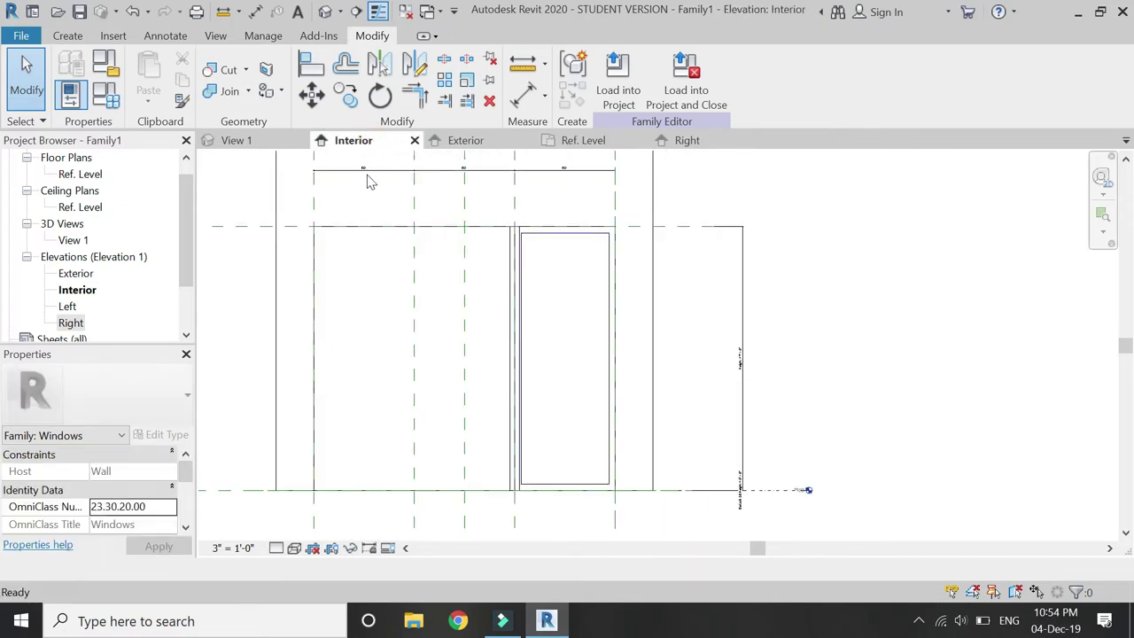
{"action": "left_click", "coordinate": [68, 35]}
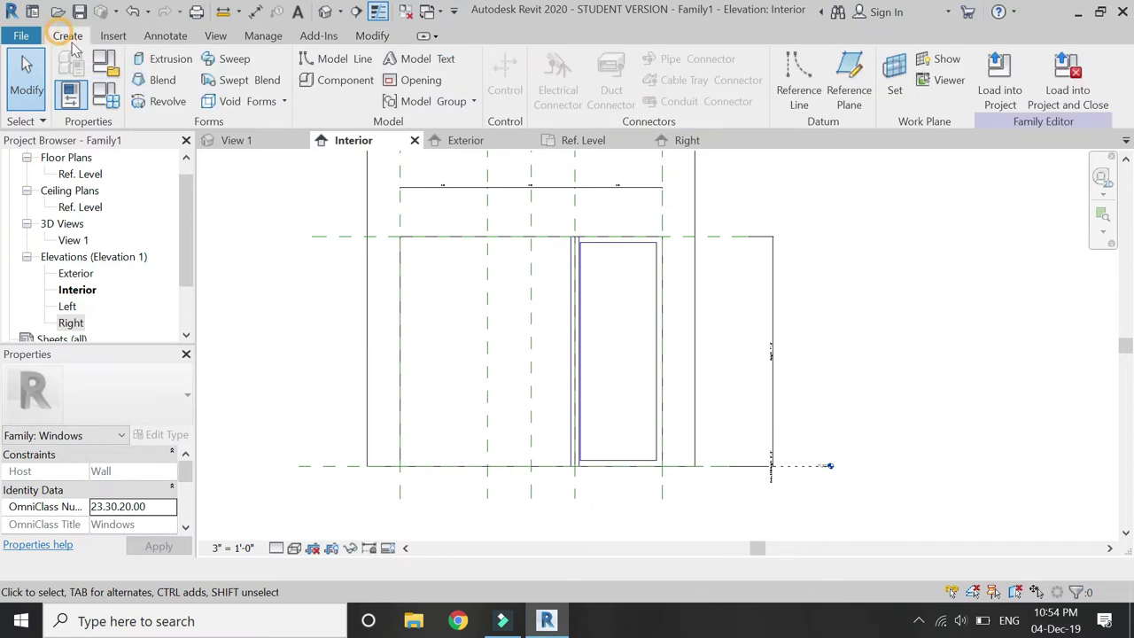
{"action": "left_click", "coordinate": [156, 64]}
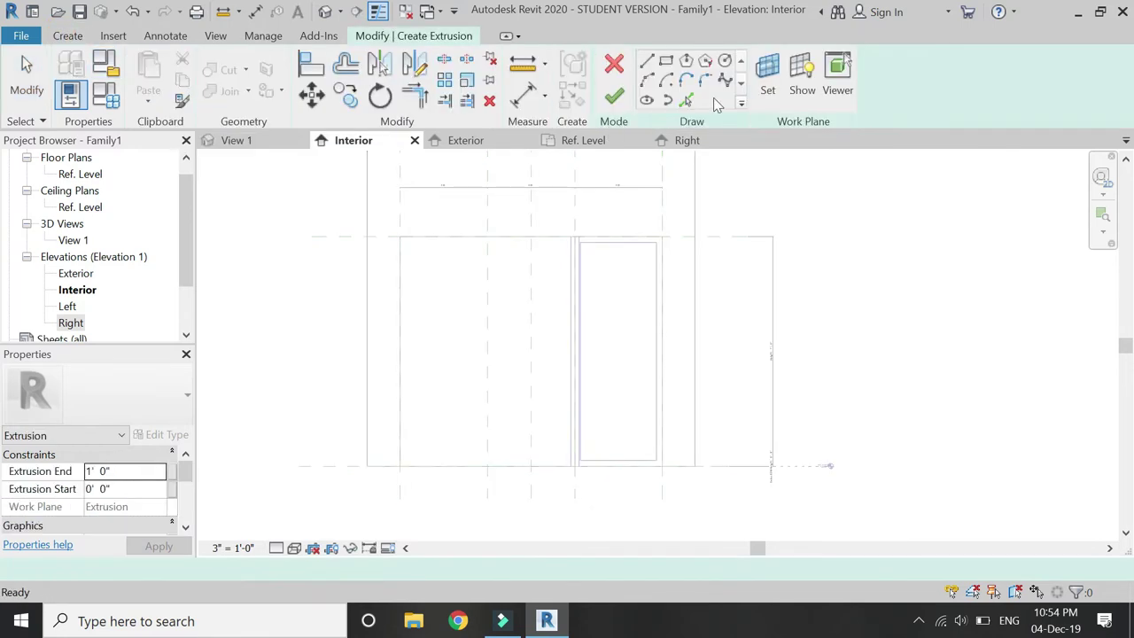
{"action": "left_click", "coordinate": [767, 88]}
{"action": "left_click", "coordinate": [877, 400]}
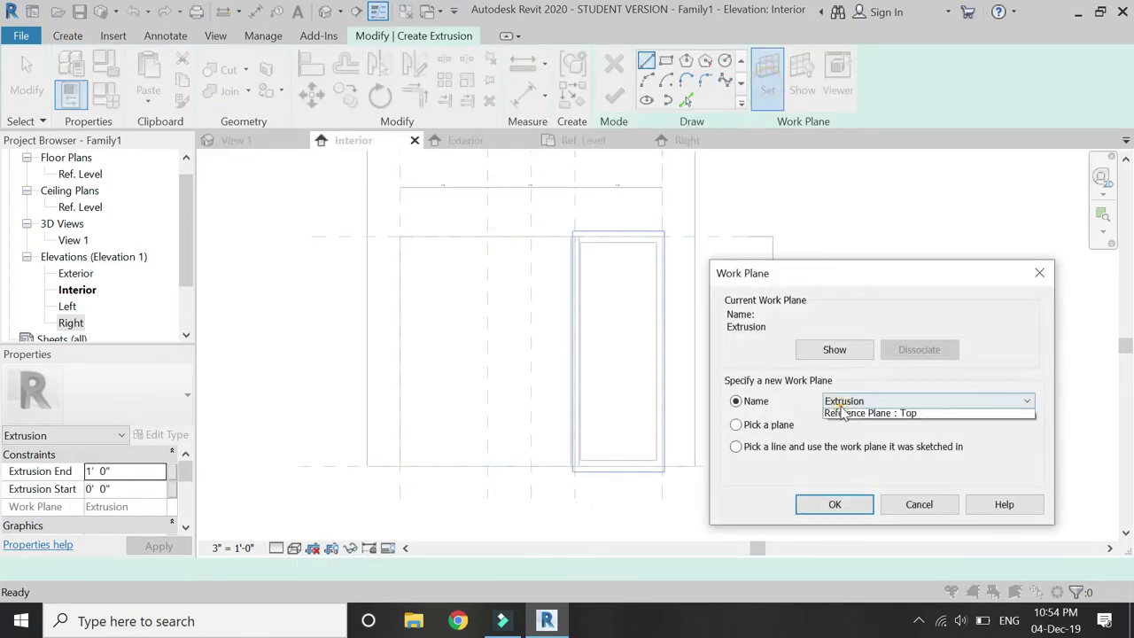
{"action": "left_click", "coordinate": [877, 448]}
{"action": "left_click", "coordinate": [841, 504]}
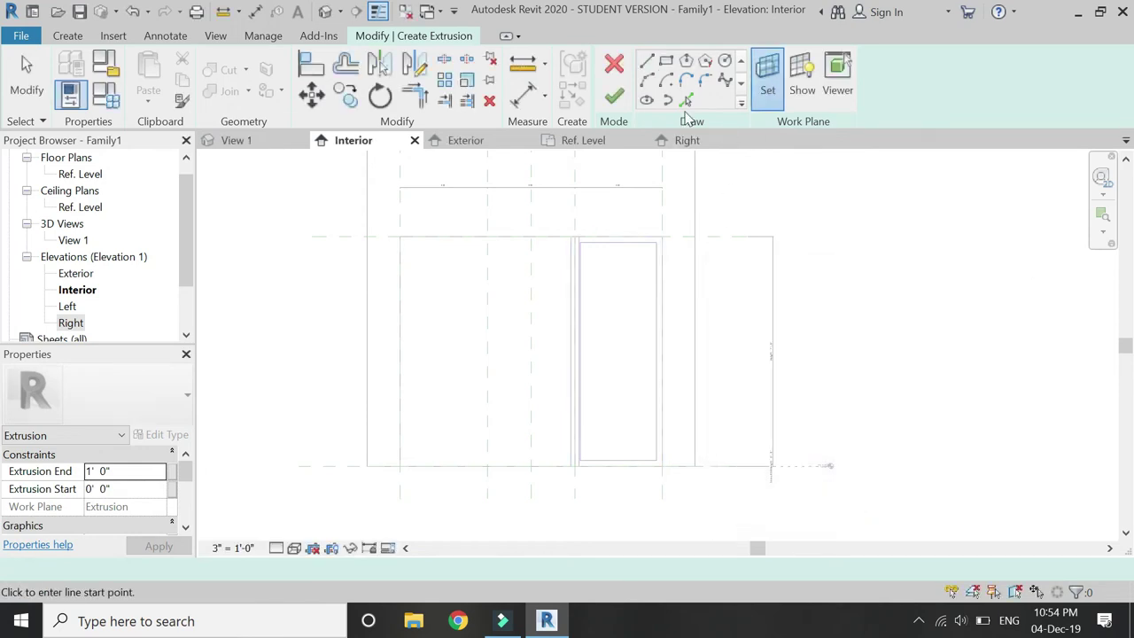
Step: Sketch the left-bay rectangle to floor level, lock its top, left and bottom edges, and finish
{"action": "left_click", "coordinate": [665, 60]}
{"action": "left_click", "coordinate": [400, 235]}
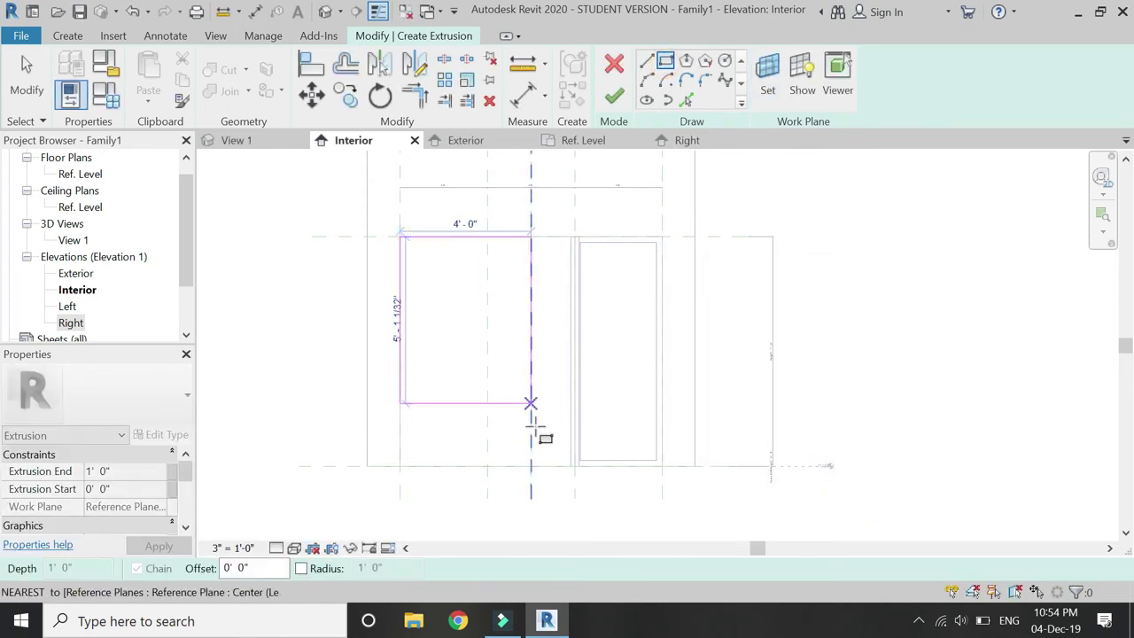
{"action": "scroll", "coordinate": [558, 465], "scroll_direction": "up", "scroll_amount": 2}
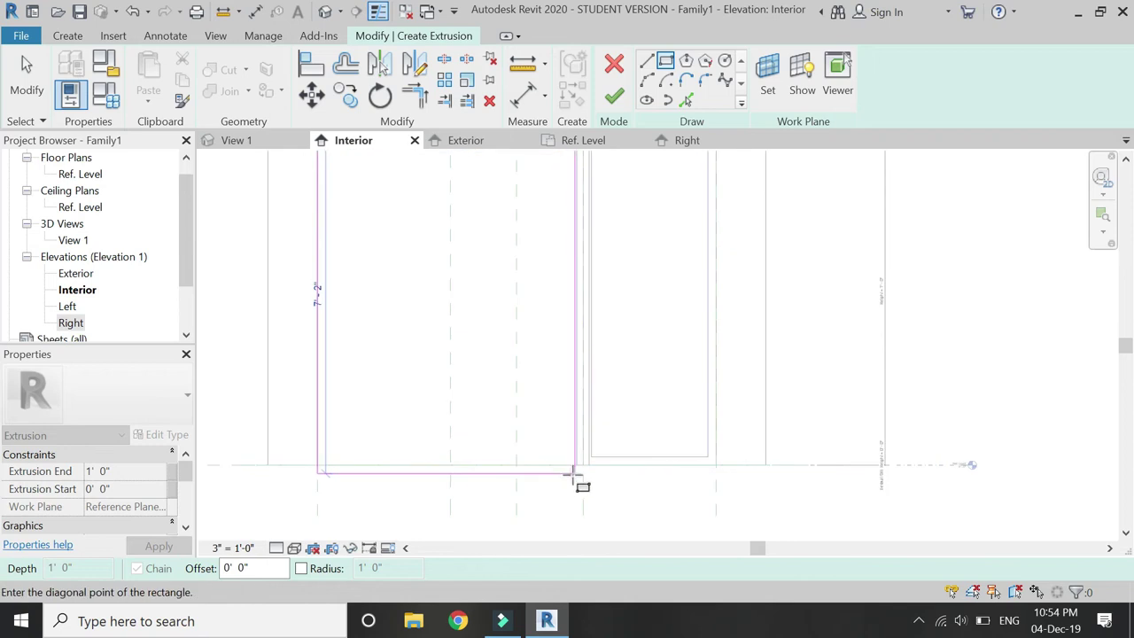
{"action": "left_click", "coordinate": [577, 469]}
{"action": "scroll", "coordinate": [632, 505], "scroll_direction": "down", "scroll_amount": 3}
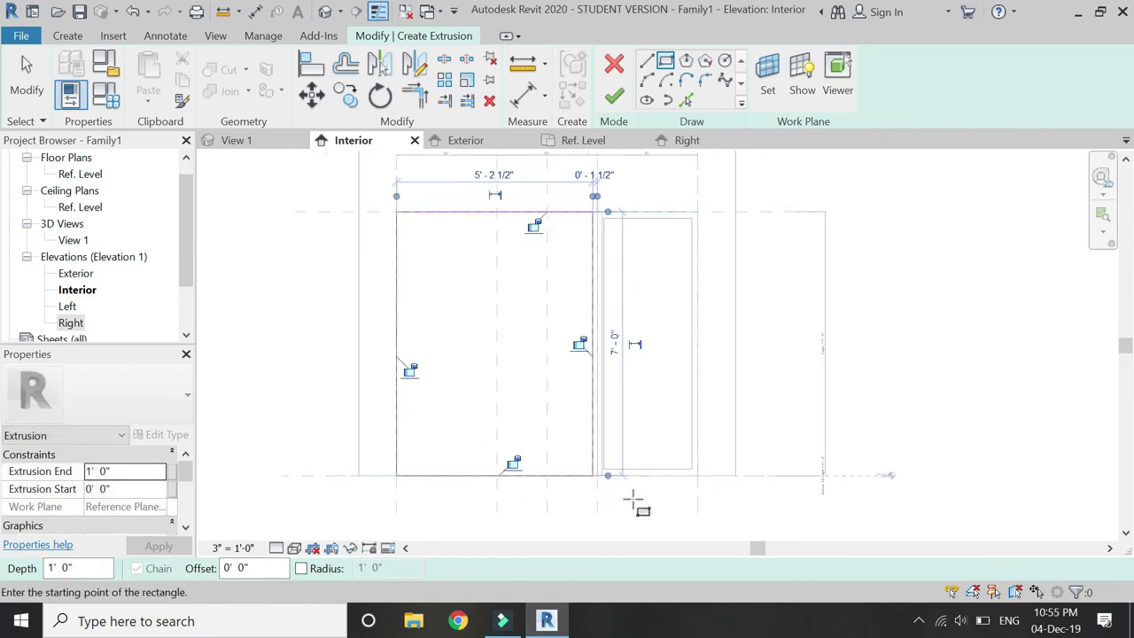
{"action": "scroll", "coordinate": [527, 355], "scroll_direction": "up", "scroll_amount": 1}
{"action": "left_click", "coordinate": [549, 249]}
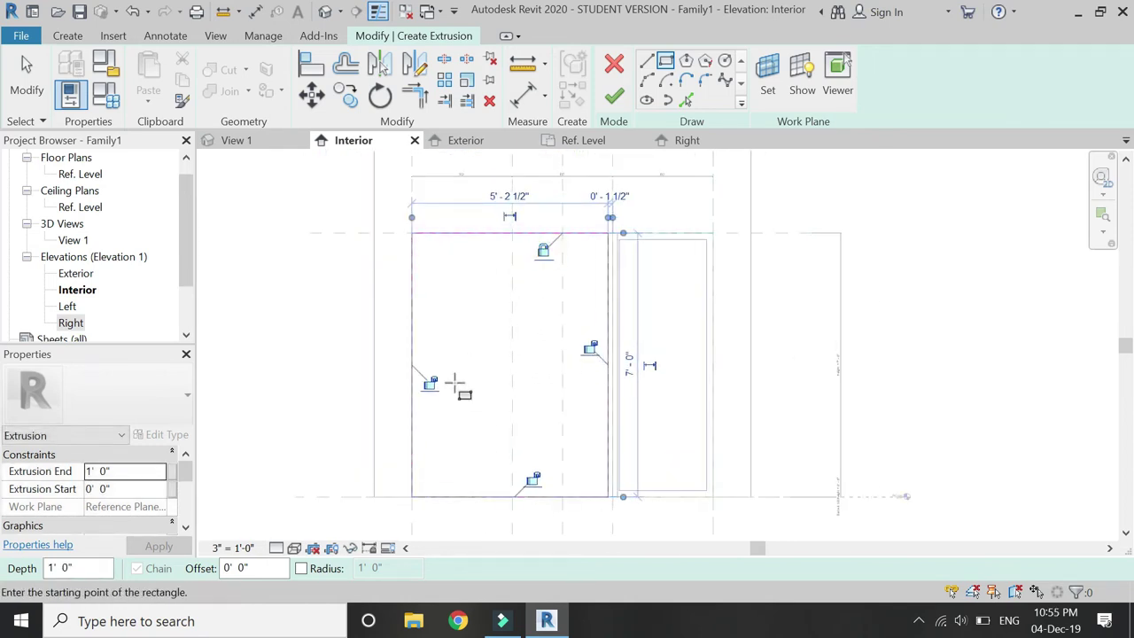
{"action": "left_click", "coordinate": [431, 382]}
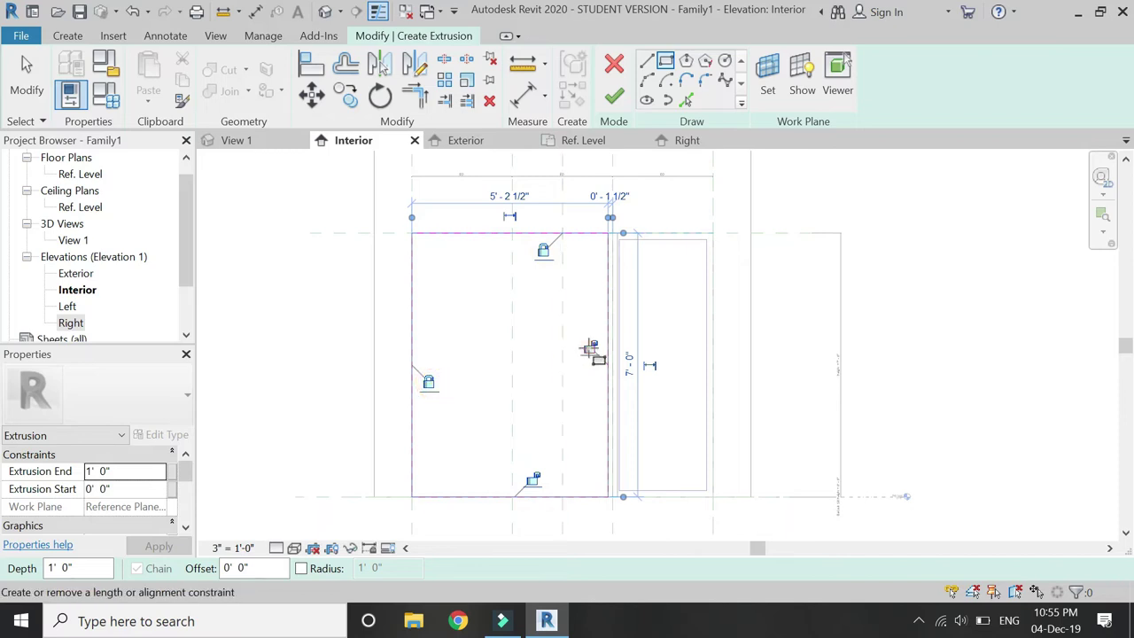
{"action": "left_click", "coordinate": [534, 478]}
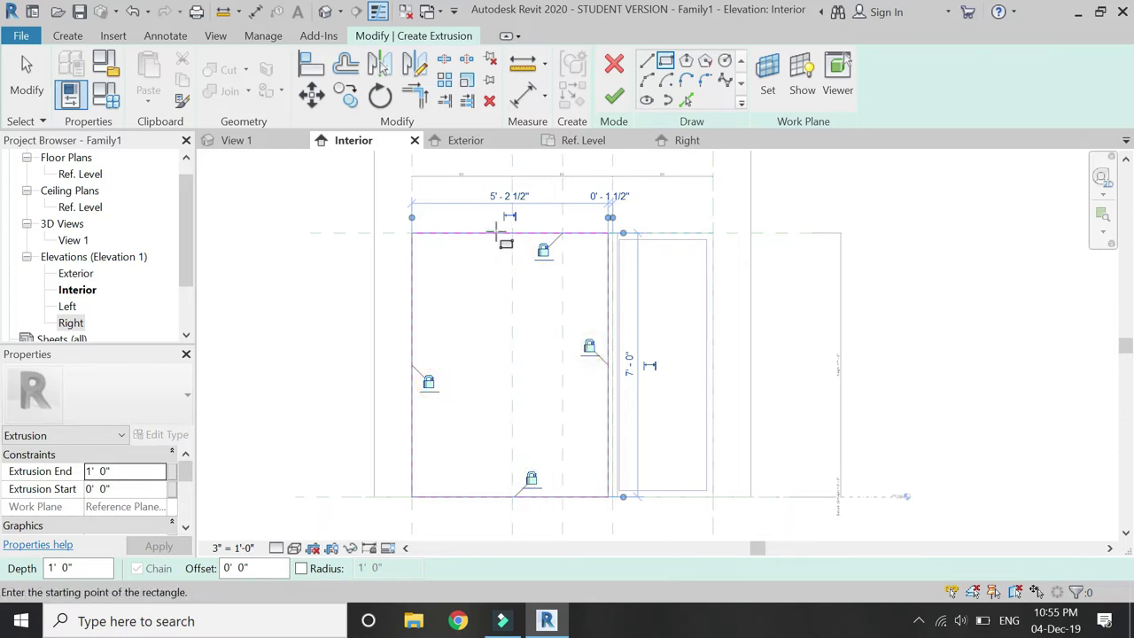
{"action": "left_click", "coordinate": [618, 94]}
{"action": "left_click", "coordinate": [580, 140]}
Step: Extend the extrusion's start face out 3" and snap its end face to the reference plane
{"action": "scroll", "coordinate": [575, 385], "scroll_direction": "up", "scroll_amount": 2}
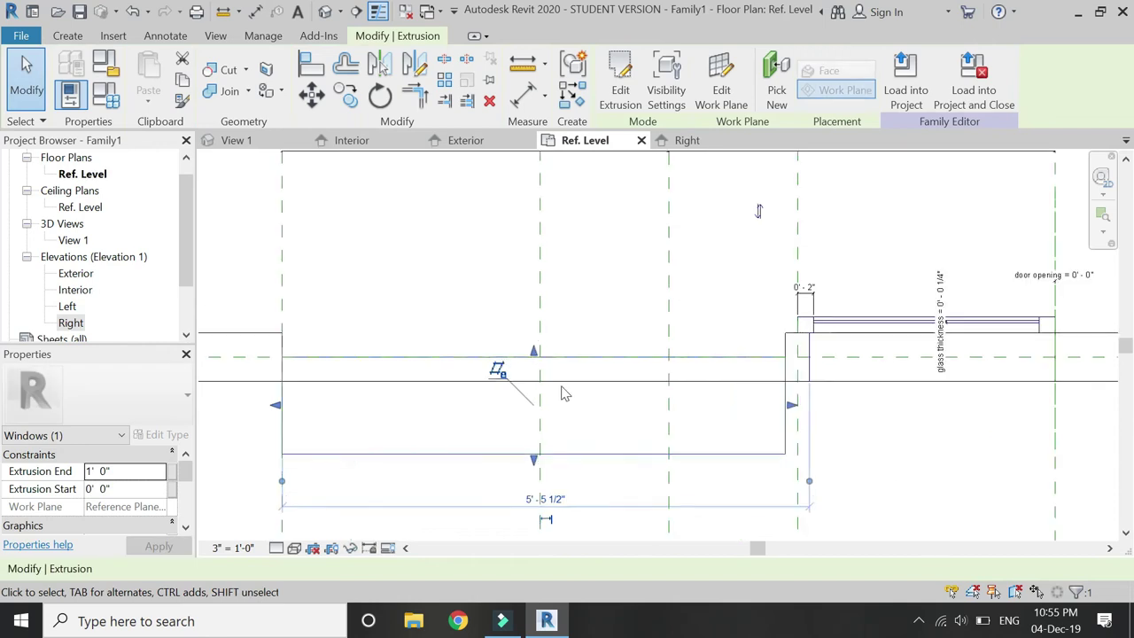
{"action": "left_click_drag", "start_coordinate": [534, 352], "coordinate": [534, 326]}
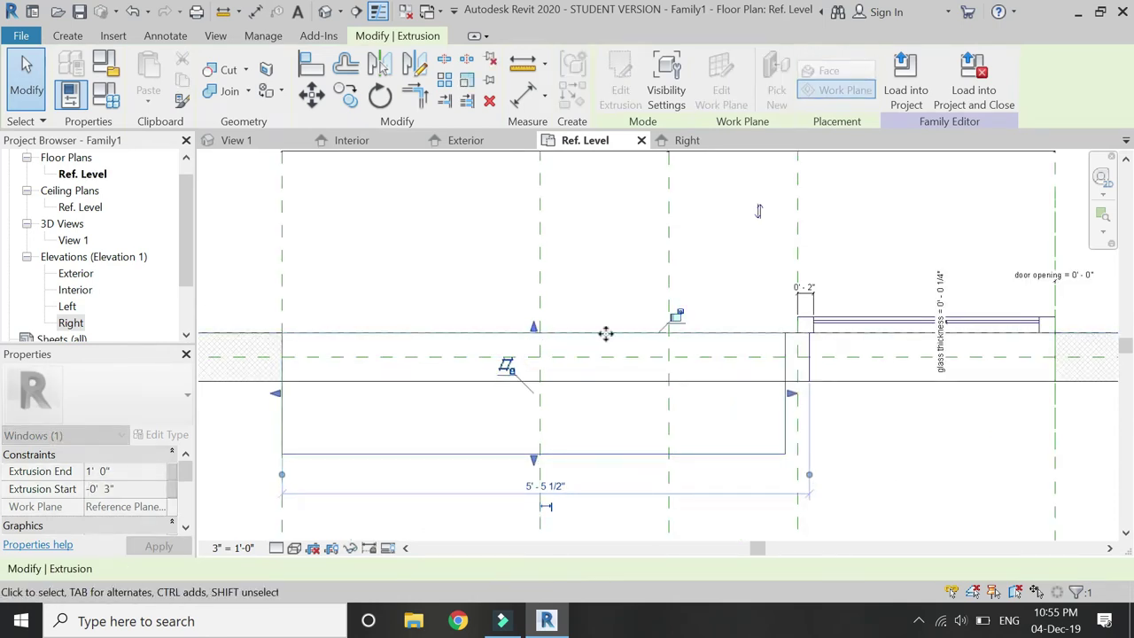
{"action": "left_click_drag", "start_coordinate": [538, 438], "coordinate": [538, 360]}
{"action": "scroll", "coordinate": [538, 360], "scroll_direction": "up", "scroll_amount": 2}
{"action": "scroll", "coordinate": [493, 352], "scroll_direction": "down", "scroll_amount": 1}
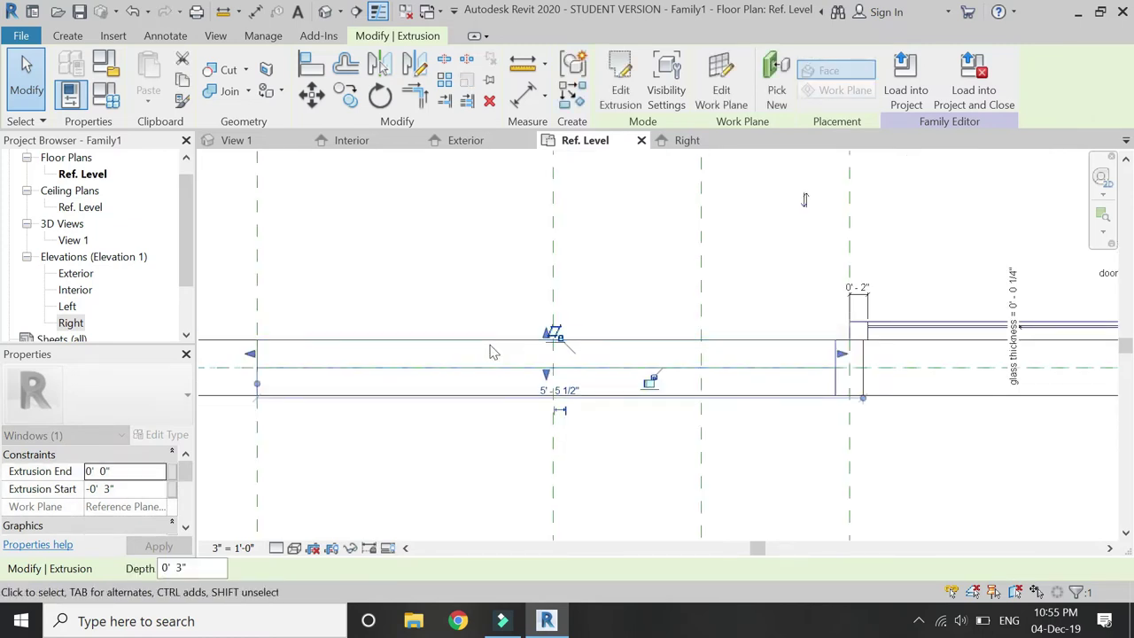
{"action": "scroll", "coordinate": [496, 354], "scroll_direction": "up", "scroll_amount": 1}
{"action": "scroll", "coordinate": [541, 375], "scroll_direction": "up", "scroll_amount": 1}
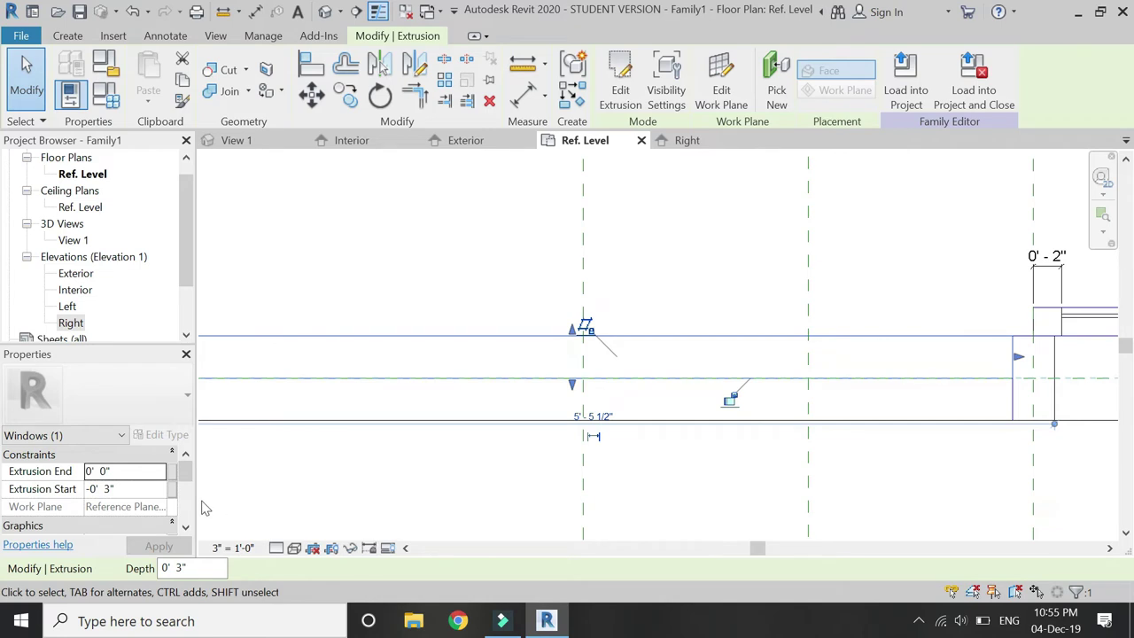
Step: Set the Extrusion End to -0' 1" in Properties and apply
{"action": "left_click", "coordinate": [135, 475]}
{"action": "type", "text": "-1"}
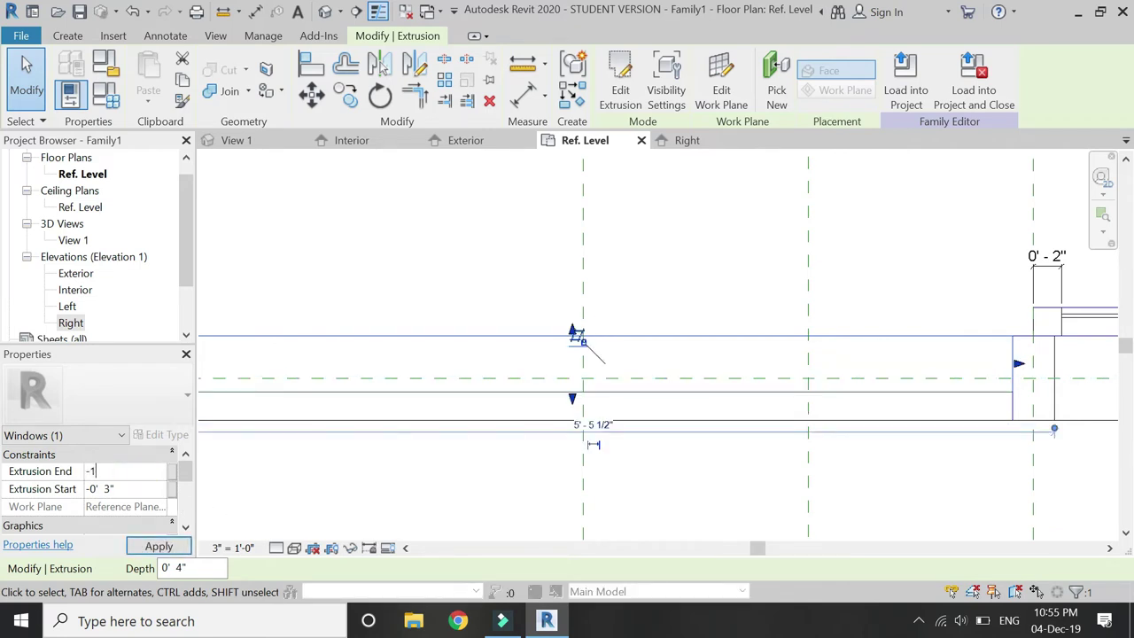
{"action": "left_click", "coordinate": [159, 546]}
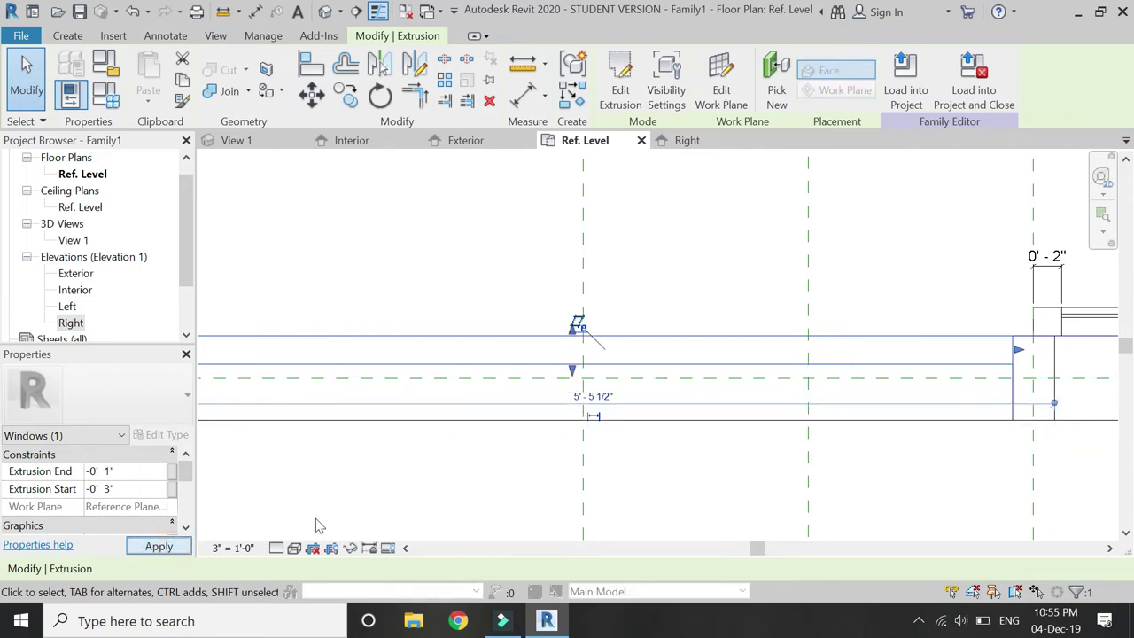
{"action": "scroll", "coordinate": [620, 336], "scroll_direction": "down", "scroll_amount": 1}
{"action": "left_click", "coordinate": [501, 454]}
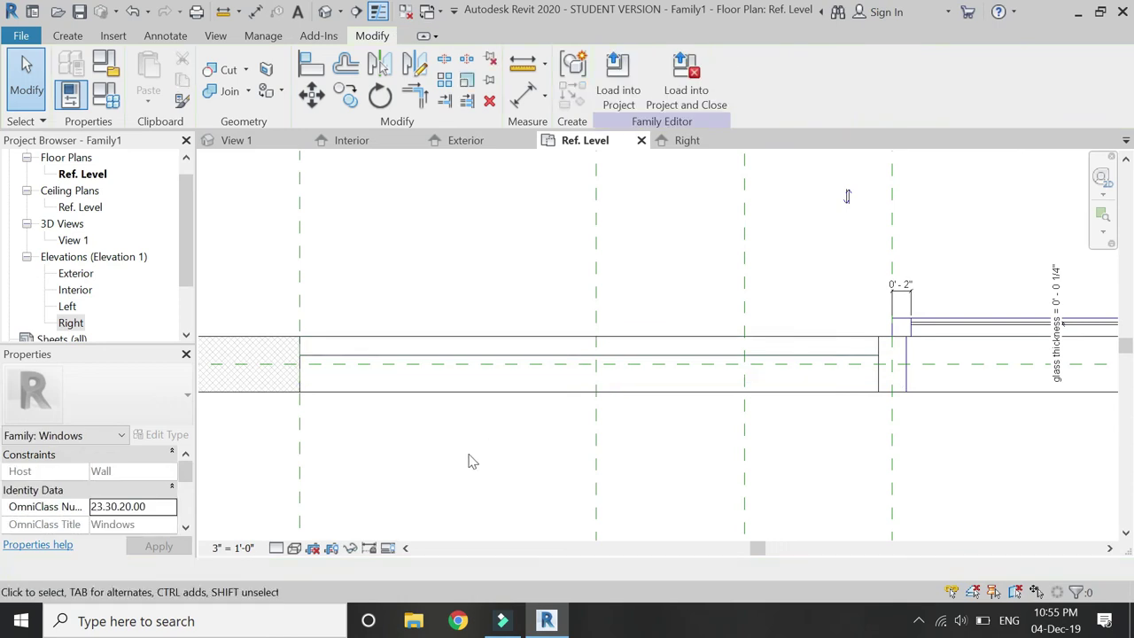
Step: Start a void extrusion in the Interior elevation, picking the panel's plane as the work plane
{"action": "left_click", "coordinate": [391, 145]}
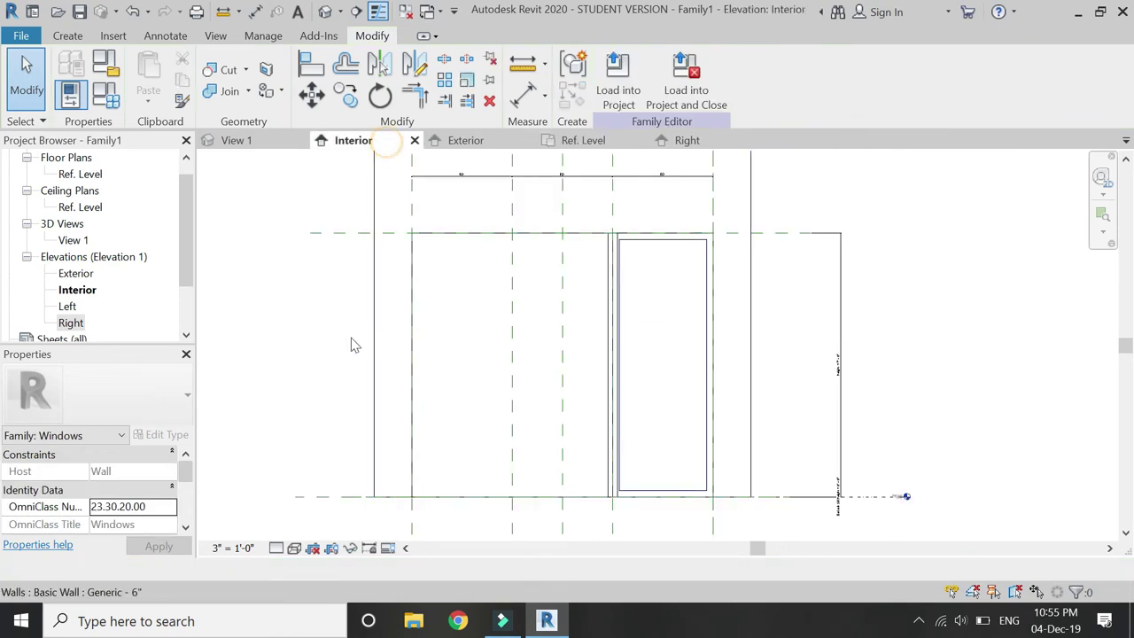
{"action": "left_click", "coordinate": [71, 36]}
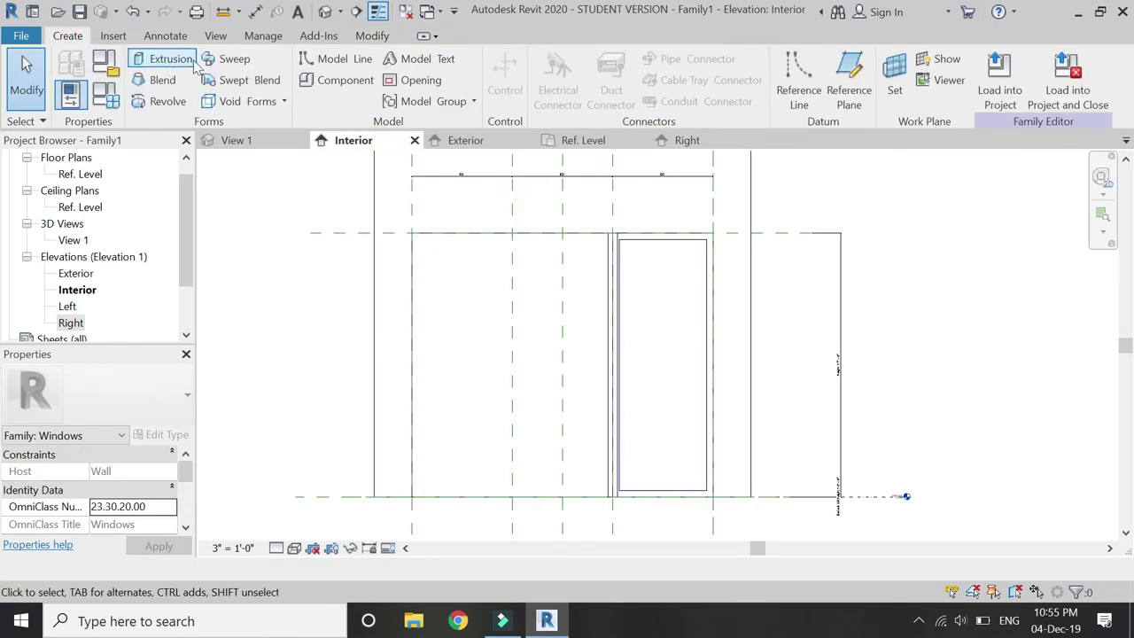
{"action": "left_click", "coordinate": [261, 104]}
{"action": "left_click", "coordinate": [261, 132]}
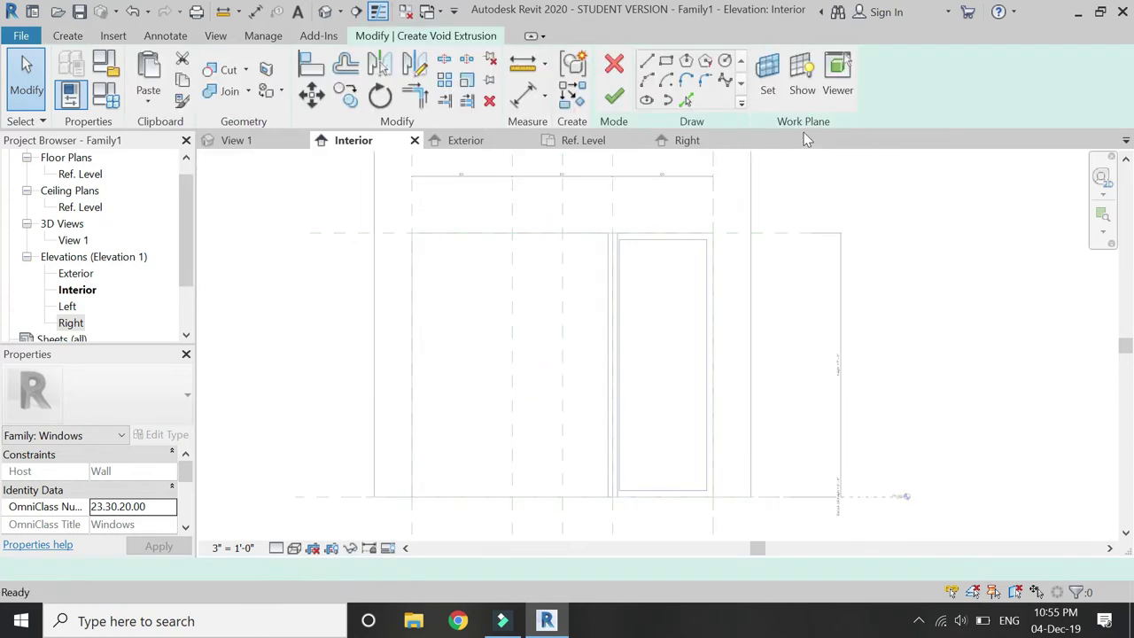
{"action": "left_click", "coordinate": [767, 88]}
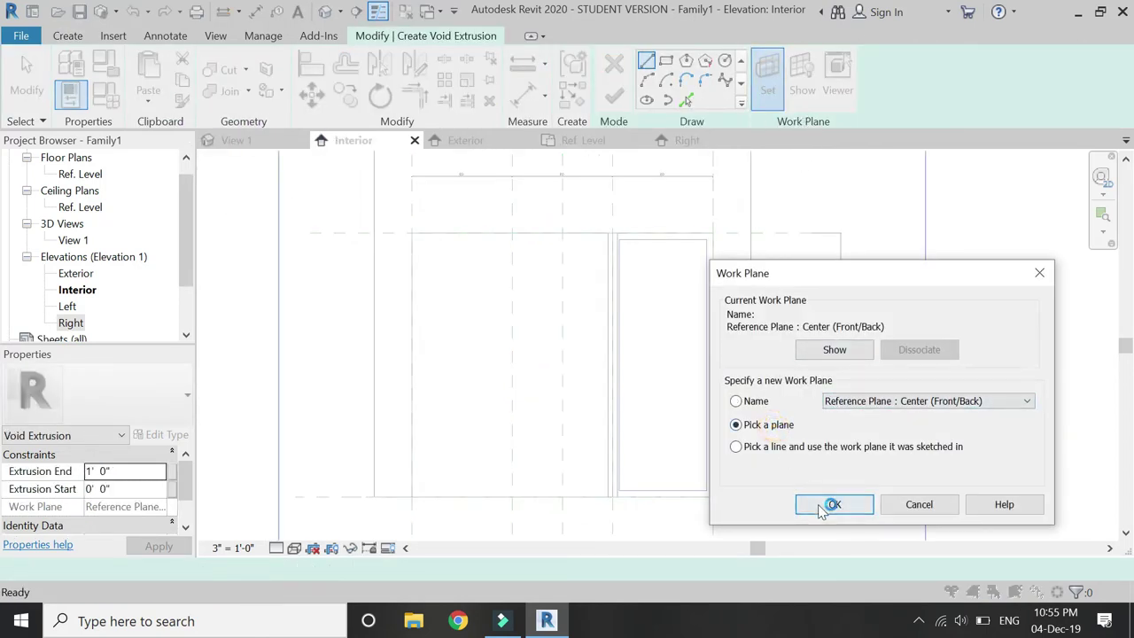
{"action": "left_click", "coordinate": [820, 511]}
{"action": "left_click", "coordinate": [502, 489]}
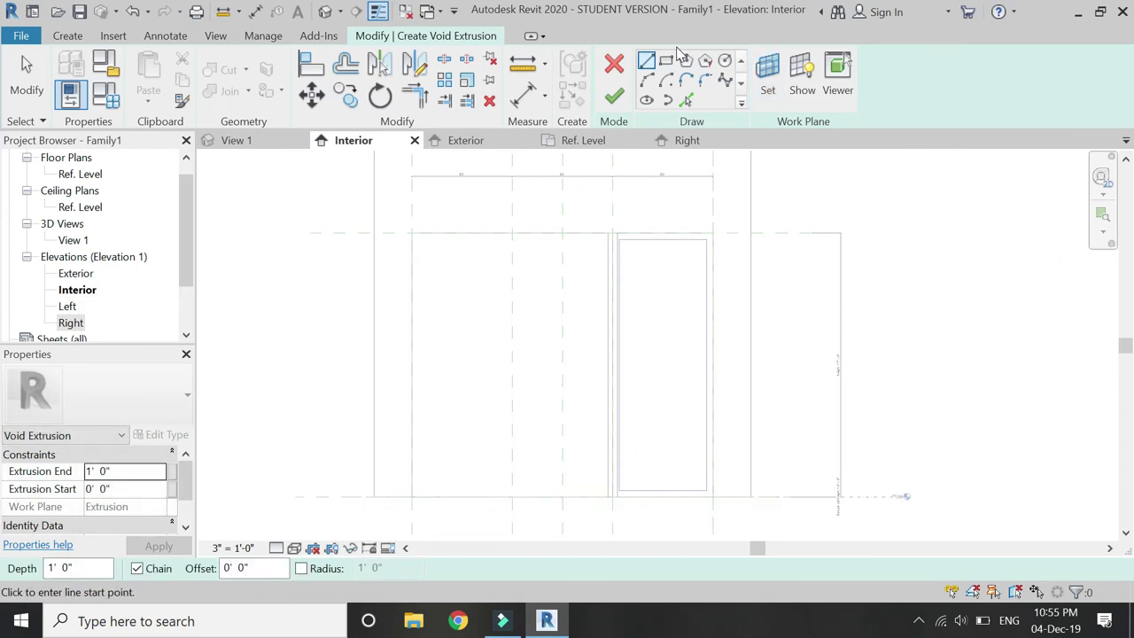
Step: Sketch the opening rectangle with a -2" offset and lock a 2" dimension to the top reference line
{"action": "left_click", "coordinate": [665, 61]}
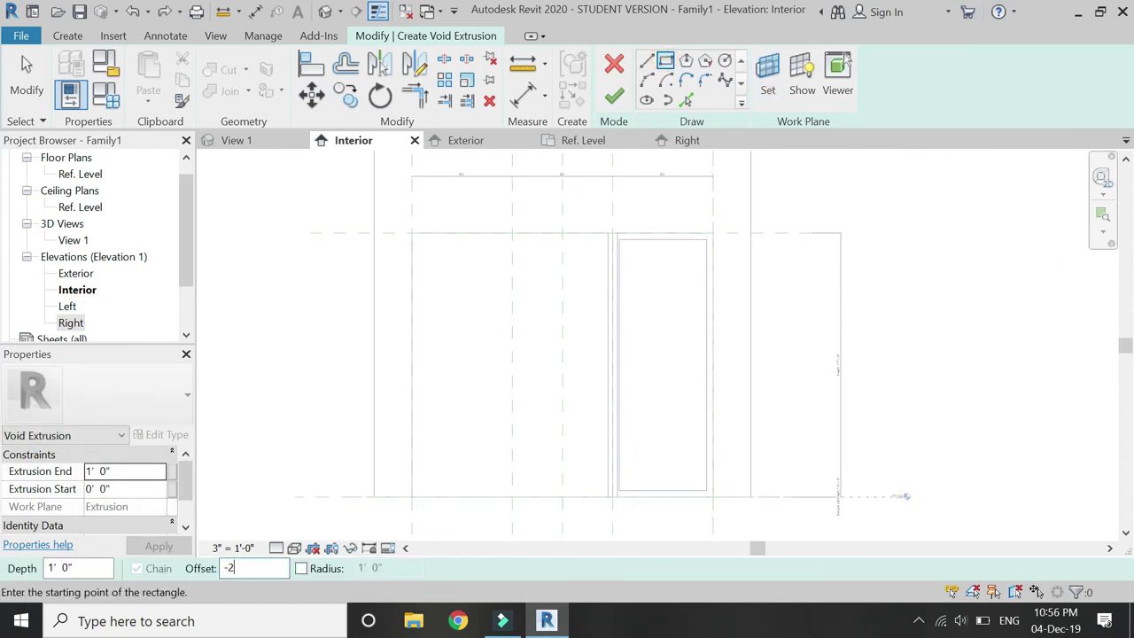
{"action": "left_click", "coordinate": [412, 234]}
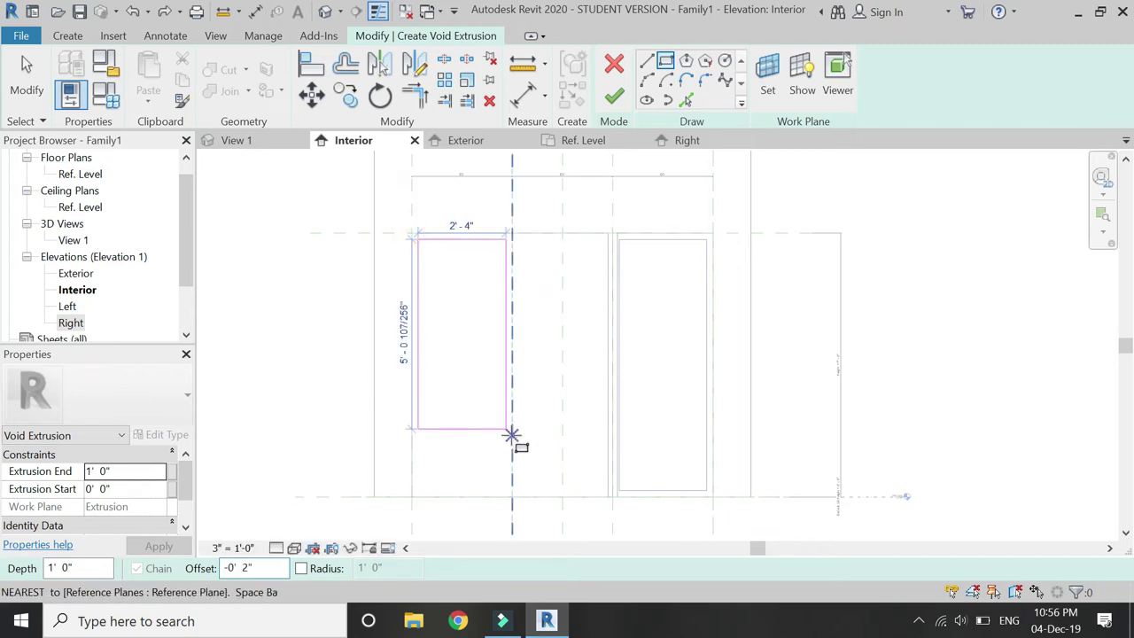
{"action": "left_click", "coordinate": [608, 496]}
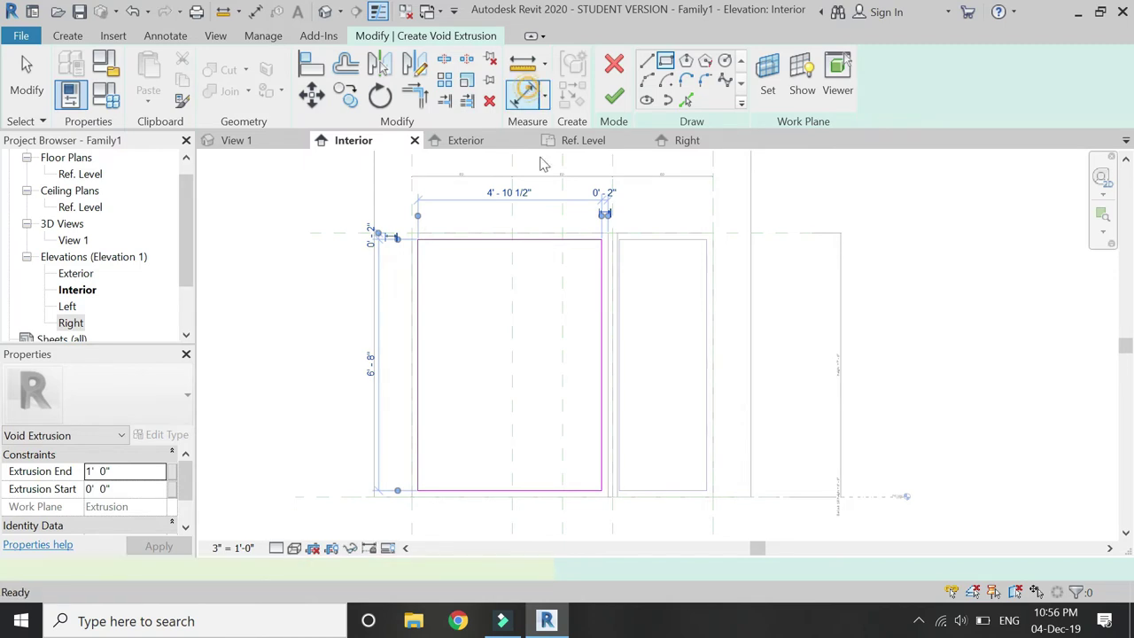
{"action": "left_click", "coordinate": [522, 95]}
{"action": "scroll", "coordinate": [585, 241], "scroll_direction": "up", "scroll_amount": 3}
{"action": "left_click", "coordinate": [587, 229]}
{"action": "left_click", "coordinate": [587, 245]}
{"action": "left_click", "coordinate": [587, 268]}
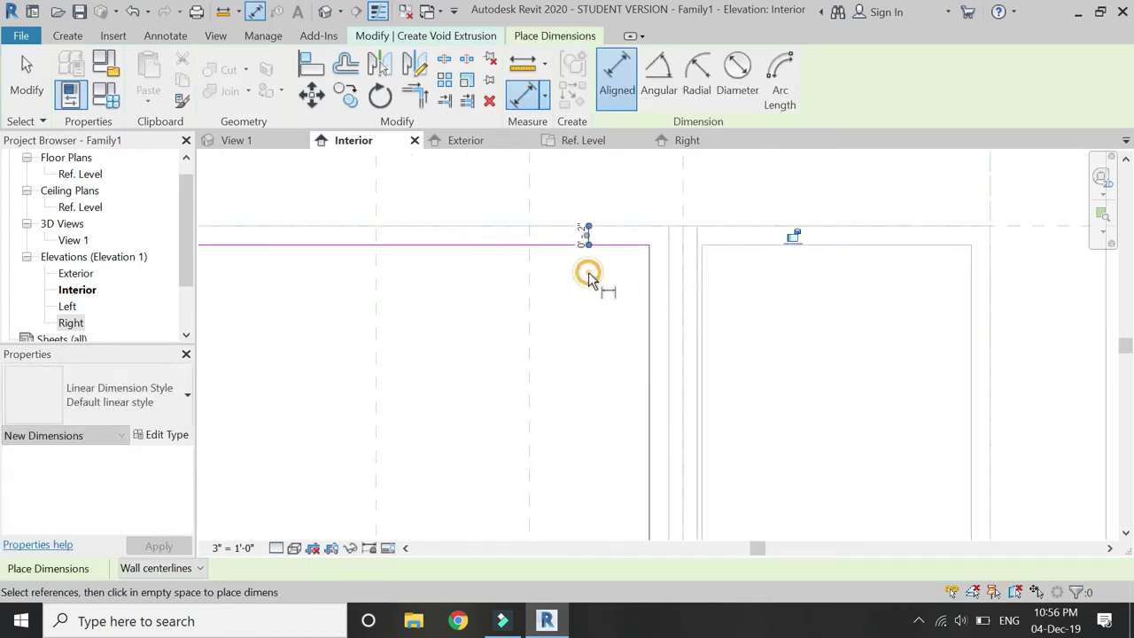
{"action": "left_click", "coordinate": [790, 234]}
Step: Add and lock the remaining 2" offset dimensions to the right, left and bottom frame lines
{"action": "left_click", "coordinate": [651, 337]}
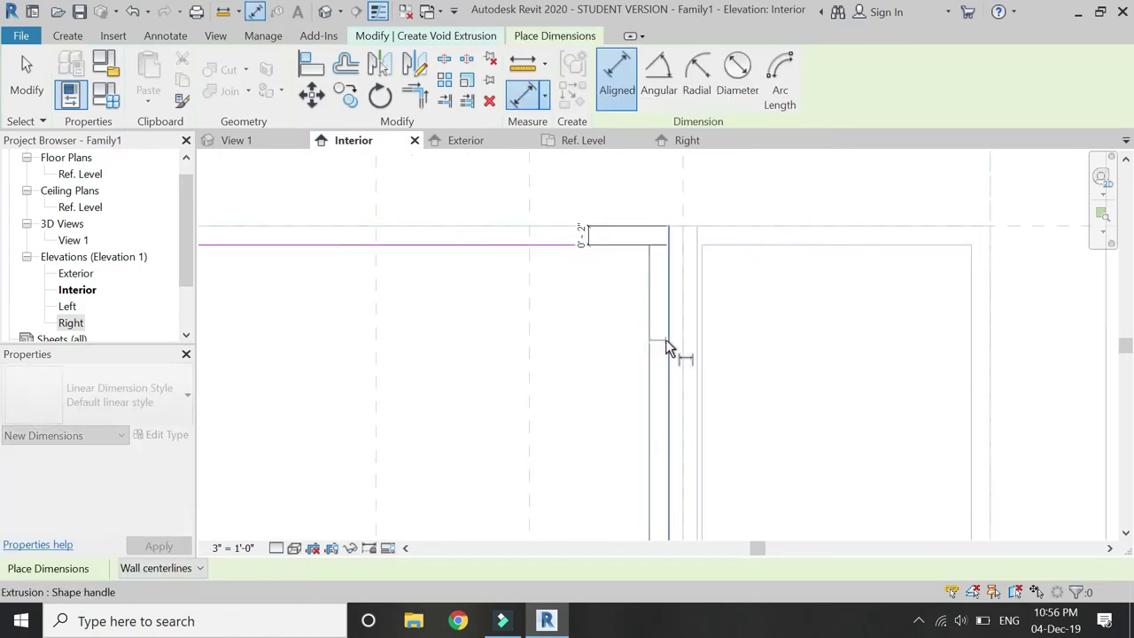
{"action": "left_click", "coordinate": [666, 339]}
{"action": "left_click", "coordinate": [621, 360]}
{"action": "scroll", "coordinate": [637, 271], "scroll_direction": "down", "scroll_amount": 2}
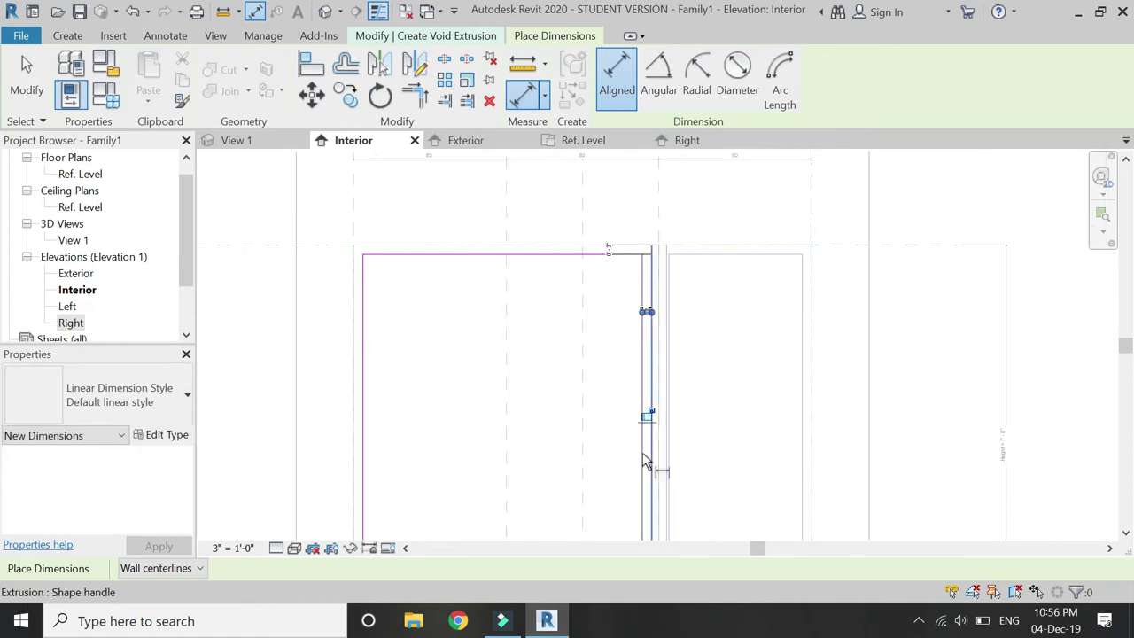
{"action": "scroll", "coordinate": [614, 399], "scroll_direction": "down", "scroll_amount": 1}
{"action": "scroll", "coordinate": [375, 361], "scroll_direction": "up", "scroll_amount": 2}
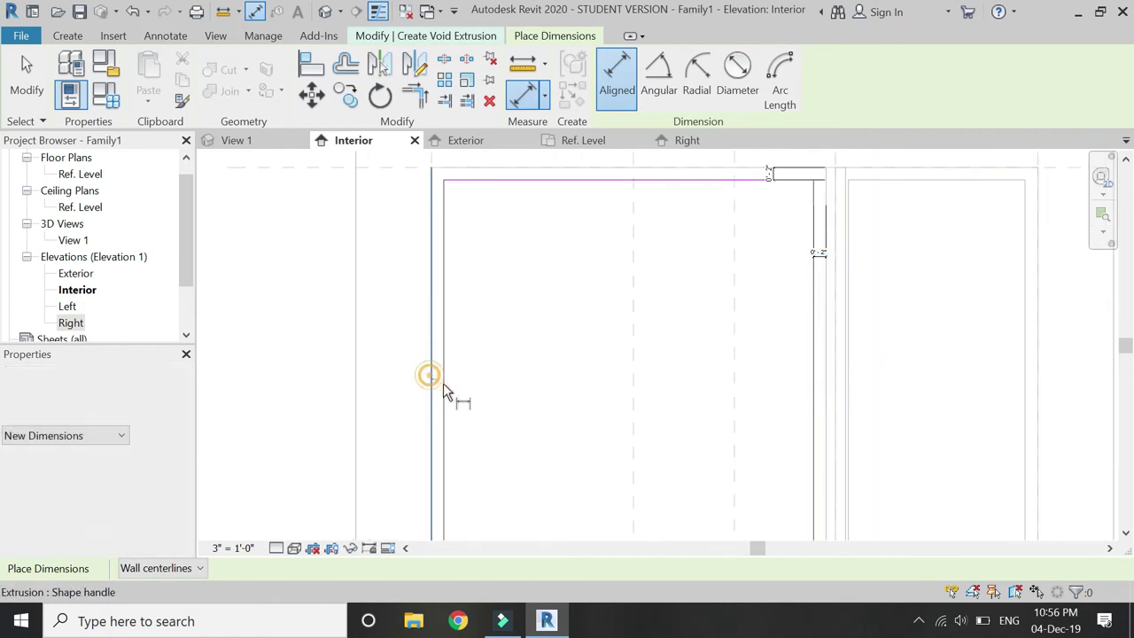
{"action": "left_click", "coordinate": [443, 382]}
{"action": "scroll", "coordinate": [499, 266], "scroll_direction": "down", "scroll_amount": 2}
{"action": "scroll", "coordinate": [502, 414], "scroll_direction": "up", "scroll_amount": 2}
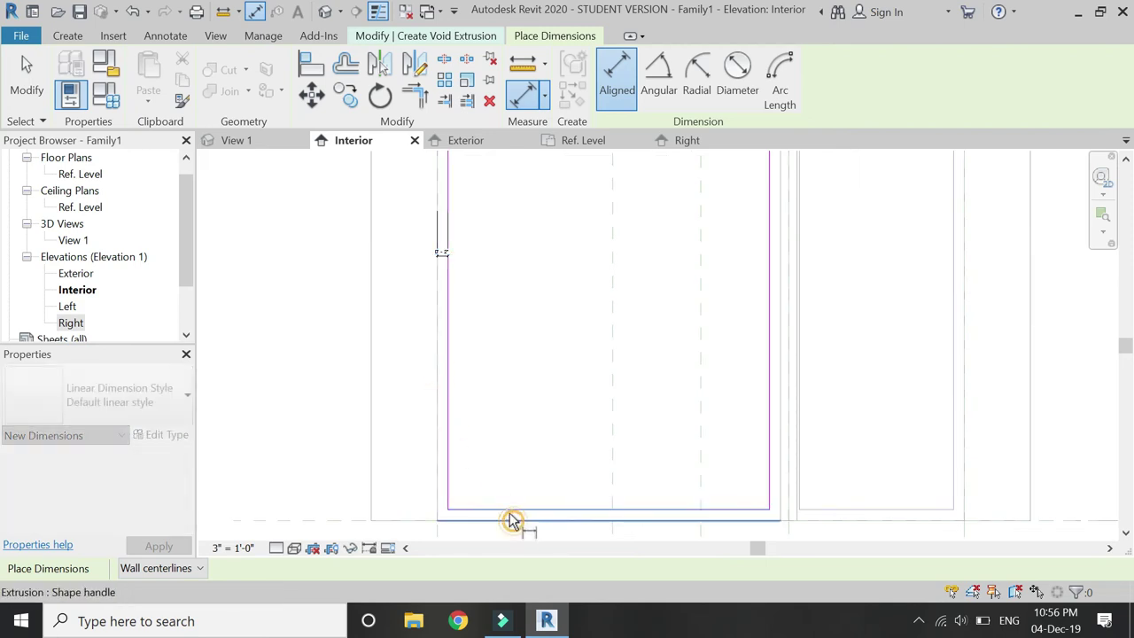
{"action": "left_click", "coordinate": [506, 473]}
{"action": "scroll", "coordinate": [519, 422], "scroll_direction": "down", "scroll_amount": 3}
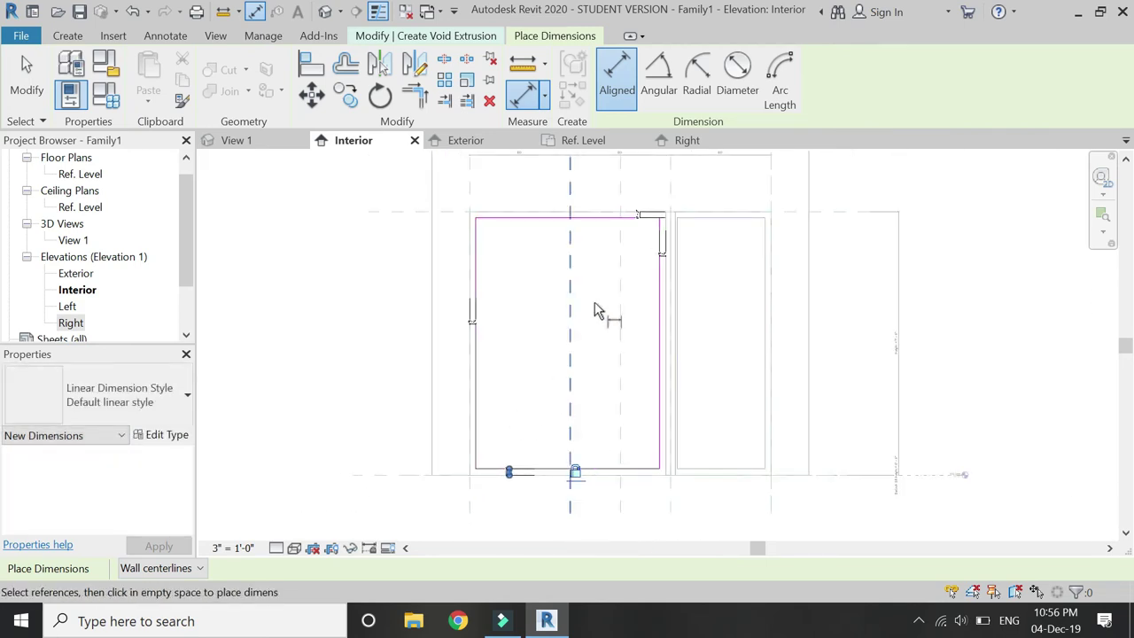
{"action": "key", "text": "Escape"}
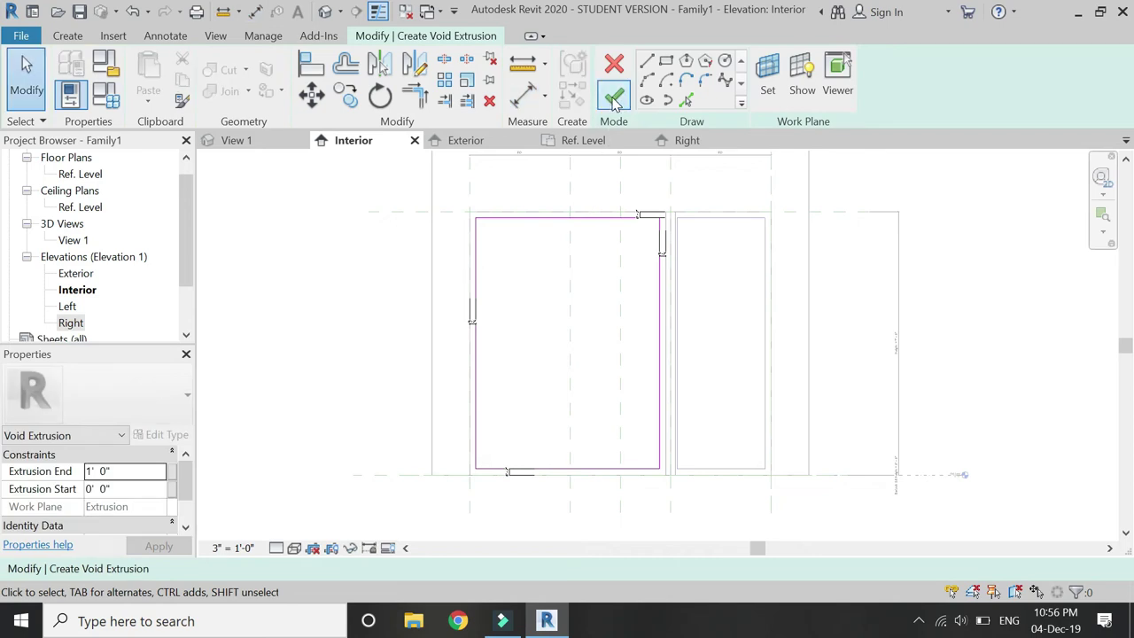
Step: Finish the void and set its depth to 0' 2" in the Ref. Level plan
{"action": "left_click", "coordinate": [616, 100]}
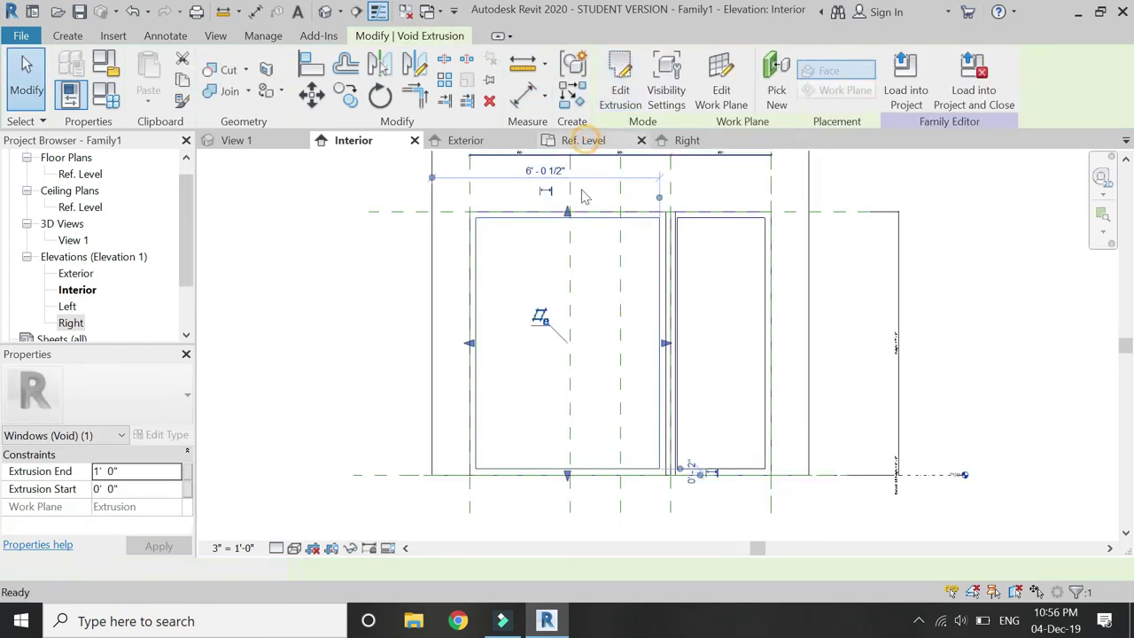
{"action": "left_click_drag", "start_coordinate": [590, 237], "coordinate": [588, 342]}
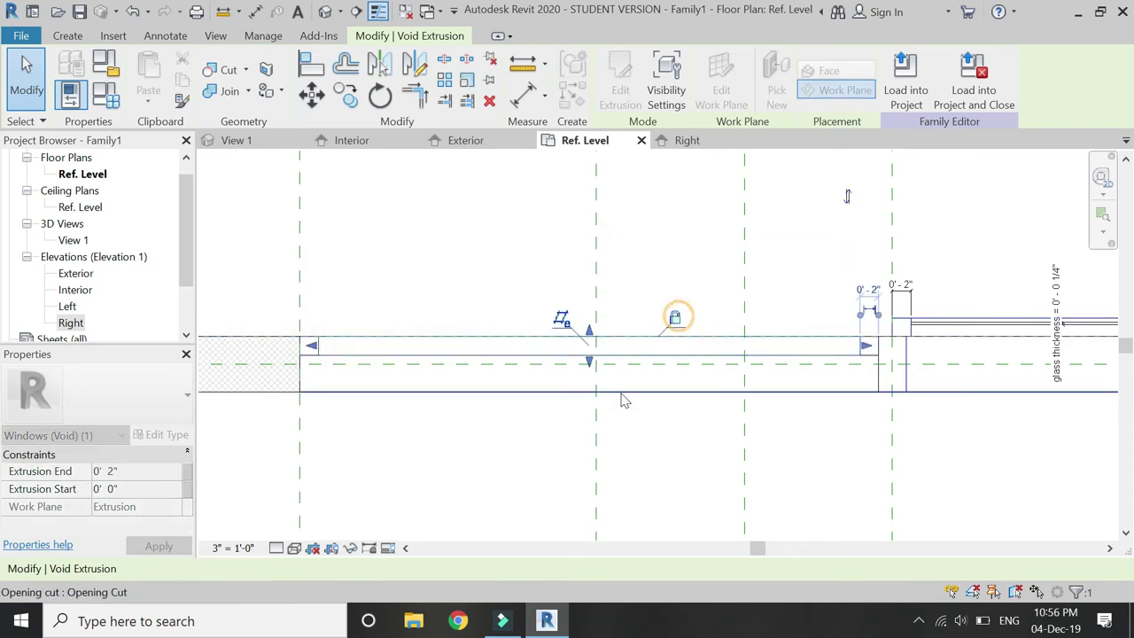
{"action": "left_click", "coordinate": [544, 434]}
Step: Sketch a rectangular solid extrusion snapped to the left panel's 4' 10 1/2" × 6' 8" opening, locking its edges
{"action": "left_click", "coordinate": [354, 139]}
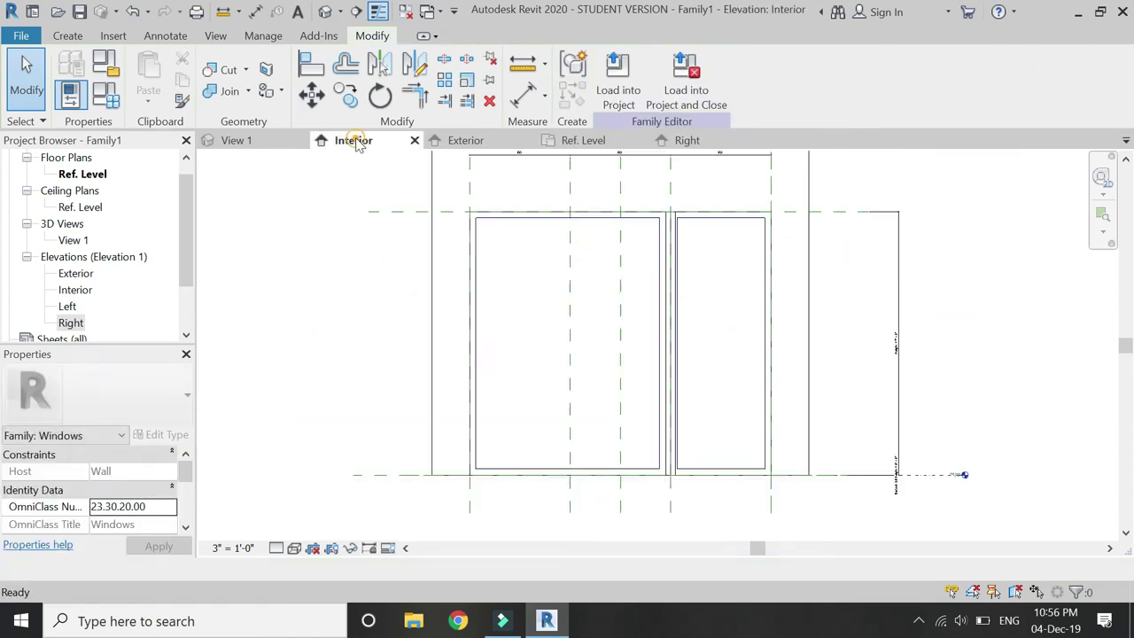
{"action": "left_click", "coordinate": [68, 35]}
{"action": "left_click", "coordinate": [164, 56]}
{"action": "left_click", "coordinate": [665, 61]}
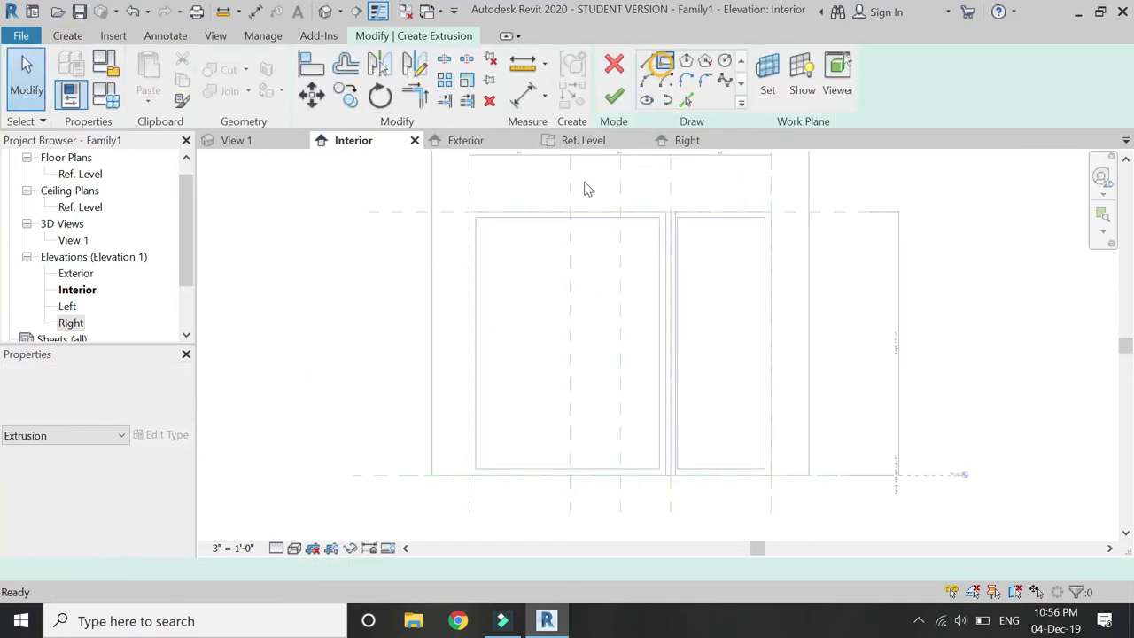
{"action": "left_click", "coordinate": [476, 213]}
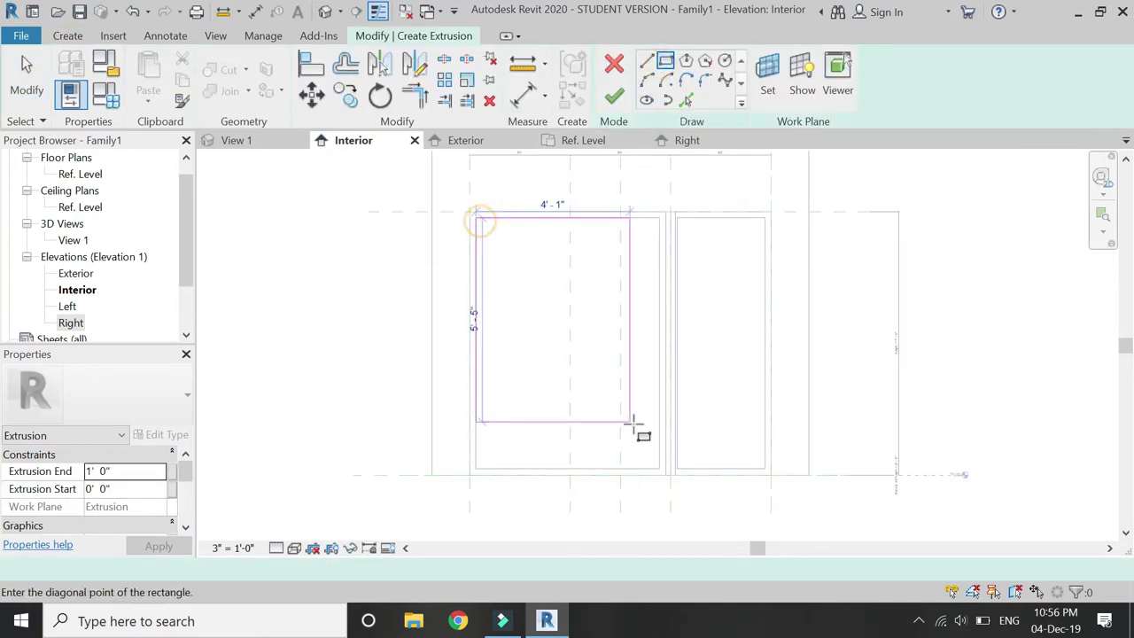
{"action": "left_click", "coordinate": [658, 468]}
{"action": "left_click", "coordinate": [550, 235]}
{"action": "left_click", "coordinate": [494, 360]}
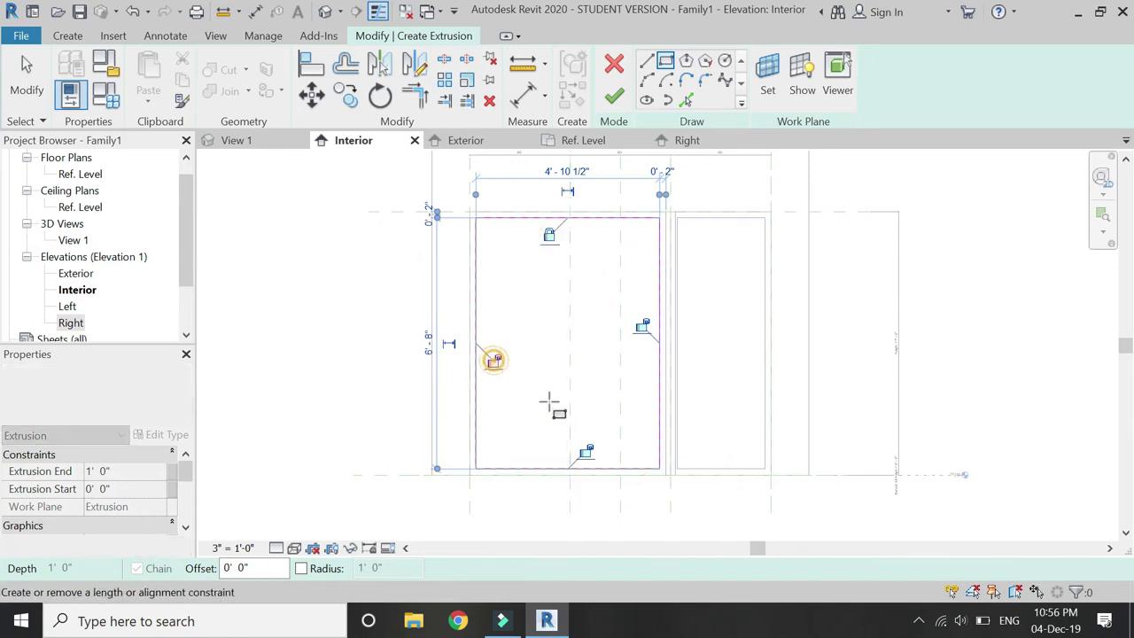
{"action": "left_click", "coordinate": [584, 452]}
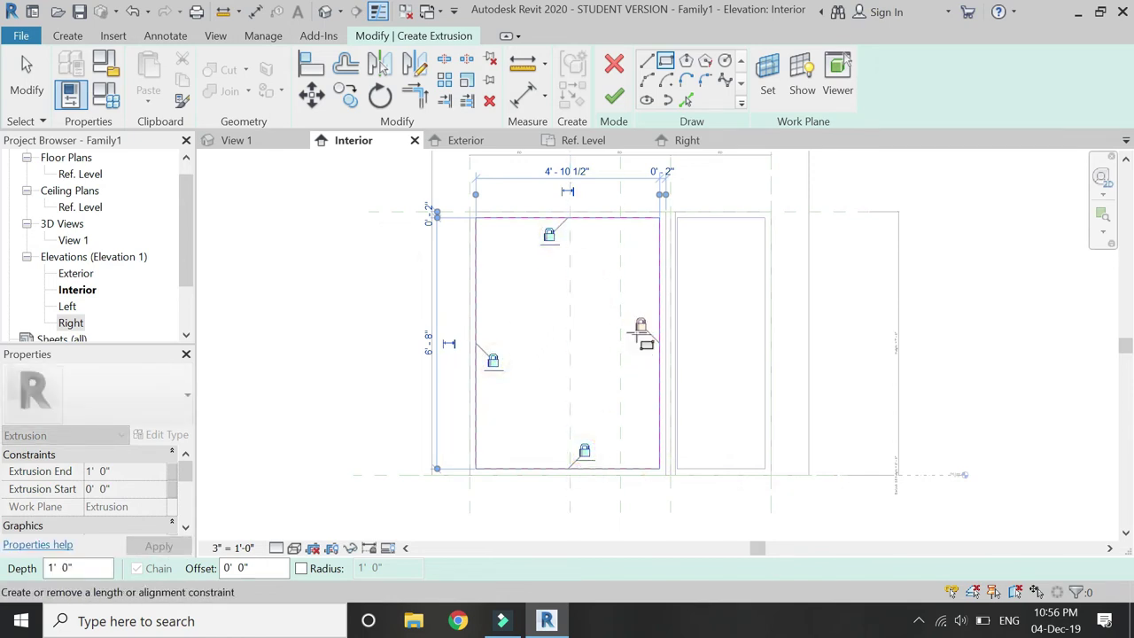
{"action": "key", "text": "Escape"}
{"action": "key", "text": "Escape"}
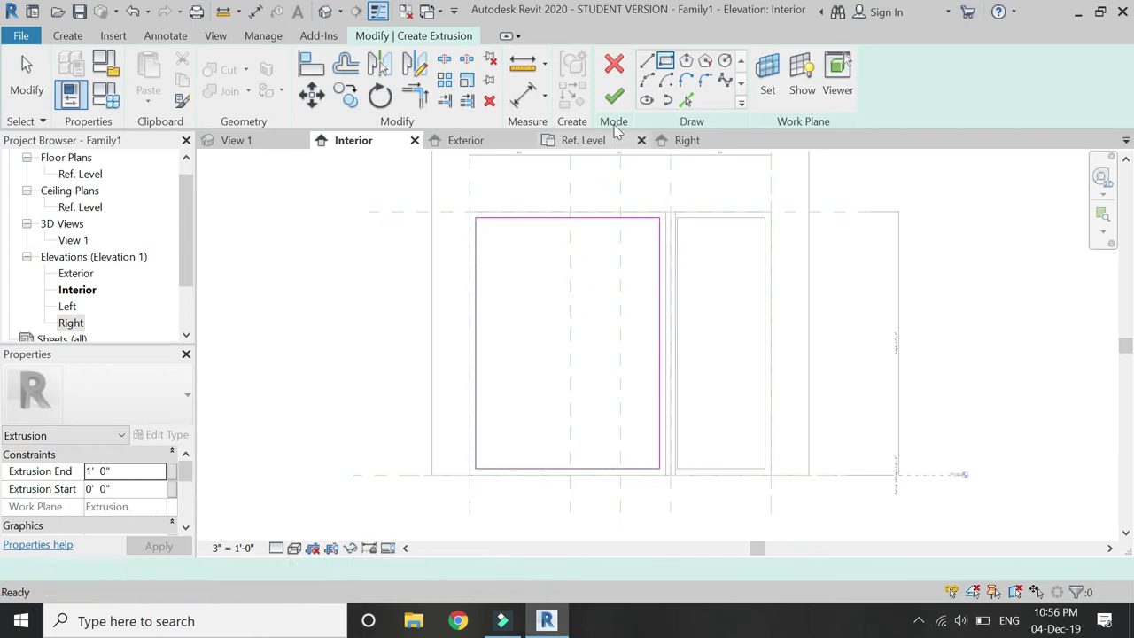
{"action": "left_click", "coordinate": [614, 98]}
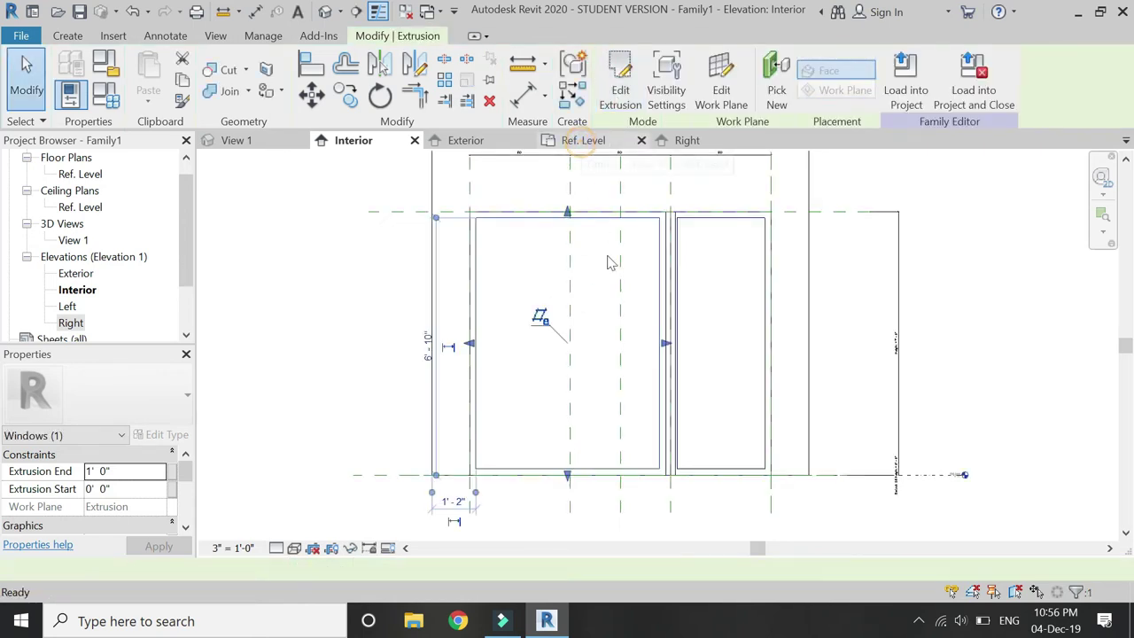
Step: Thin the left pane extrusion in Ref. Level and label its depth dimension glass thickness (0' 0 1/4")
{"action": "scroll", "coordinate": [602, 354], "scroll_direction": "up", "scroll_amount": 2}
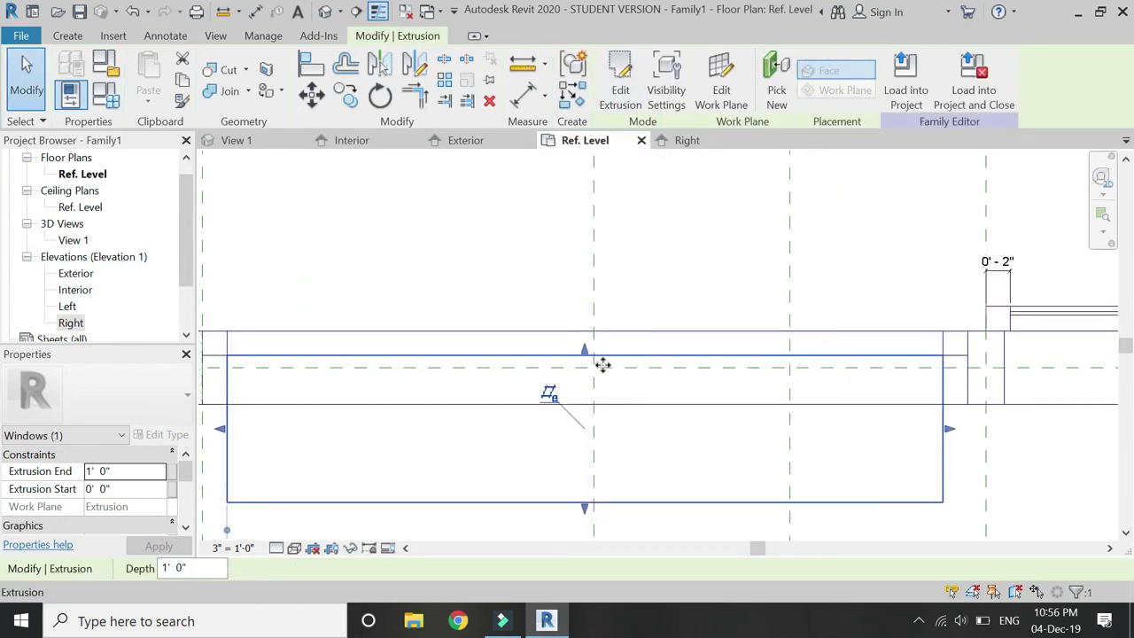
{"action": "left_click_drag", "start_coordinate": [587, 352], "coordinate": [586, 340]}
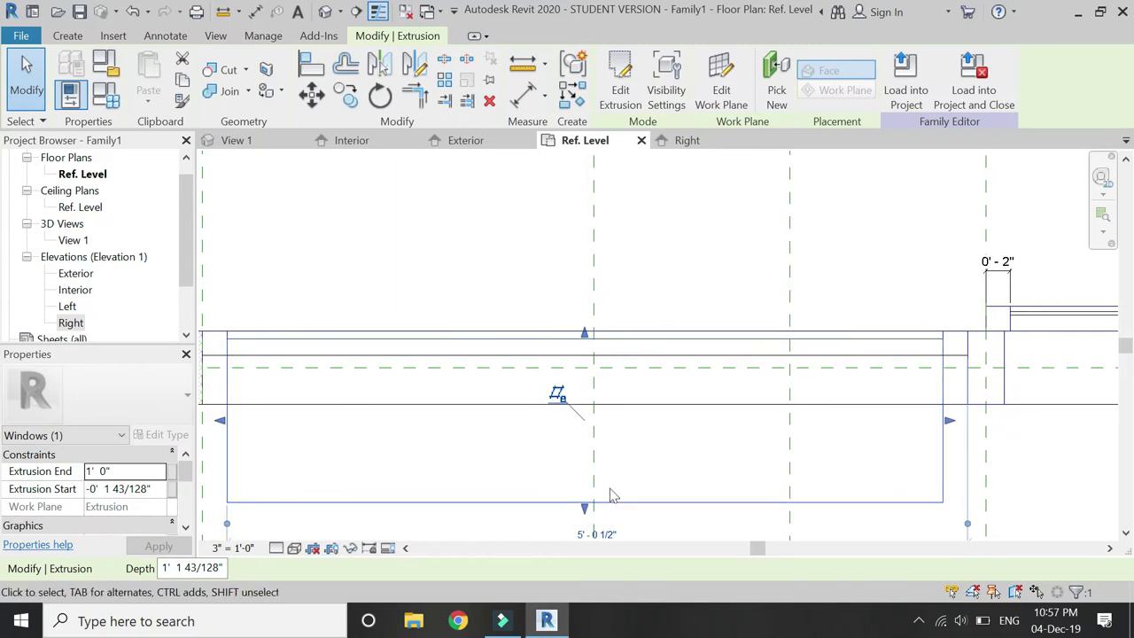
{"action": "left_click_drag", "start_coordinate": [585, 507], "coordinate": [603, 349]}
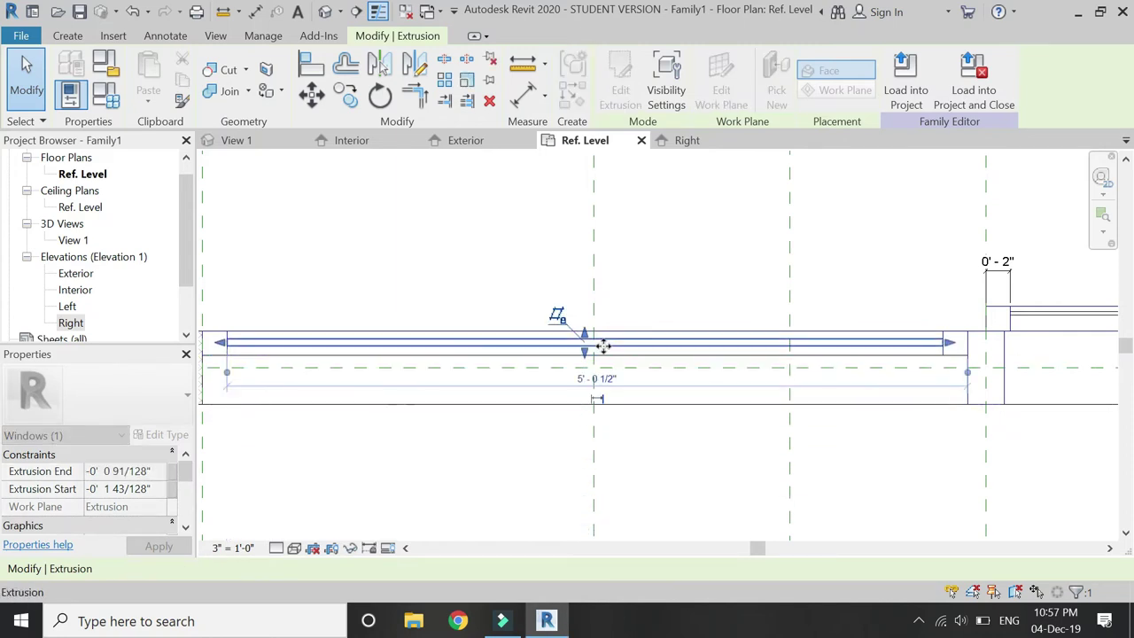
{"action": "left_click", "coordinate": [524, 92]}
{"action": "scroll", "coordinate": [629, 348], "scroll_direction": "up", "scroll_amount": 5}
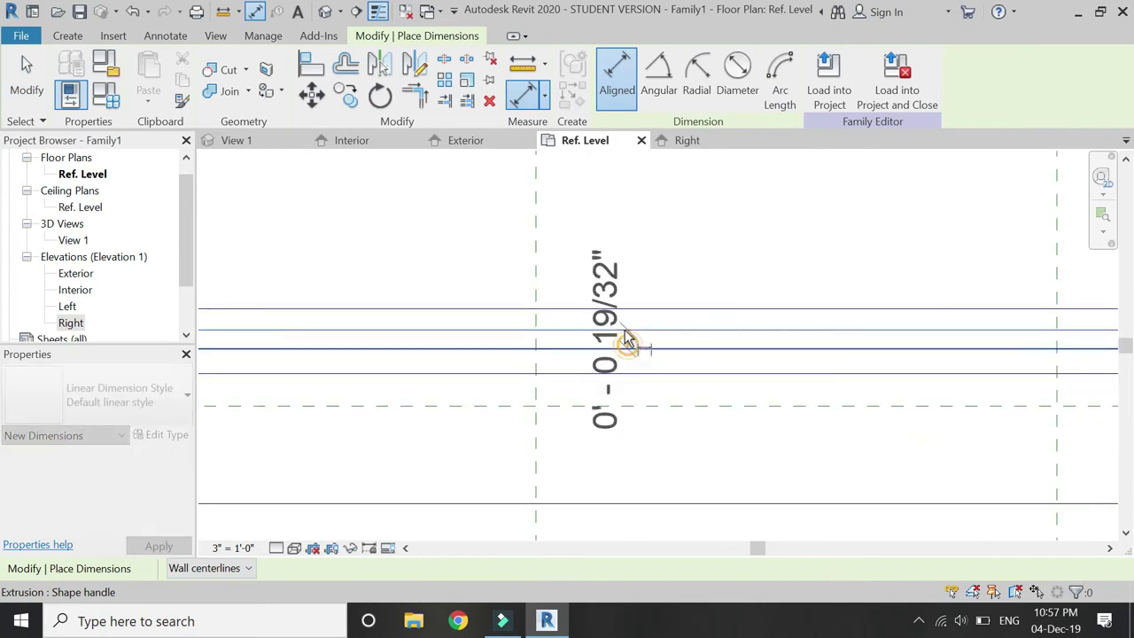
{"action": "key", "text": "Escape"}
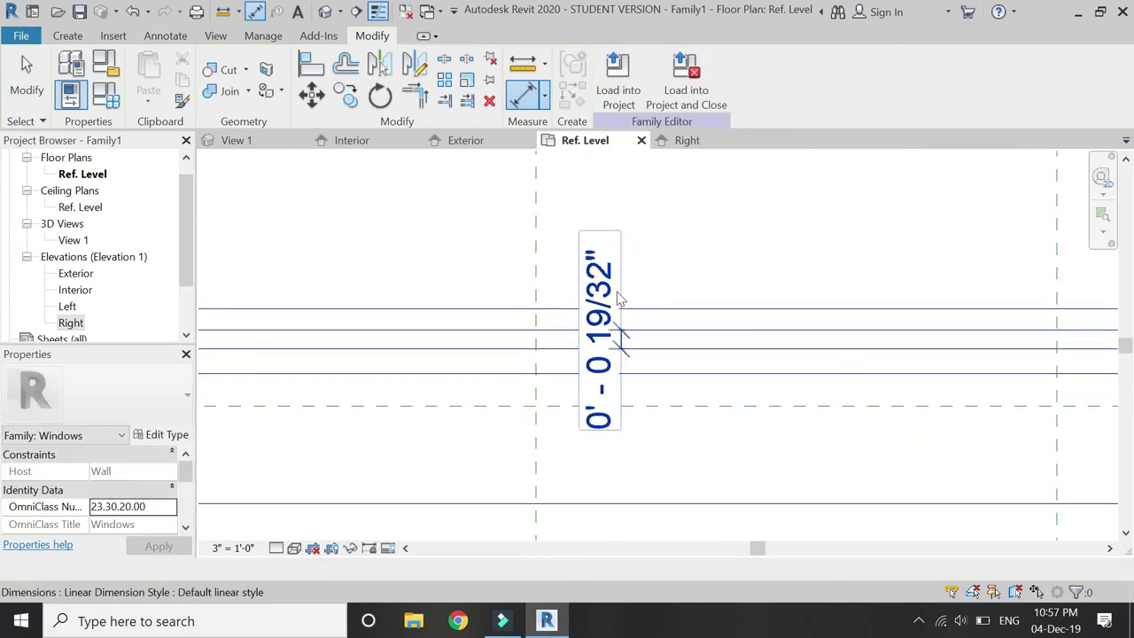
{"action": "left_click", "coordinate": [620, 299]}
{"action": "left_click", "coordinate": [715, 78]}
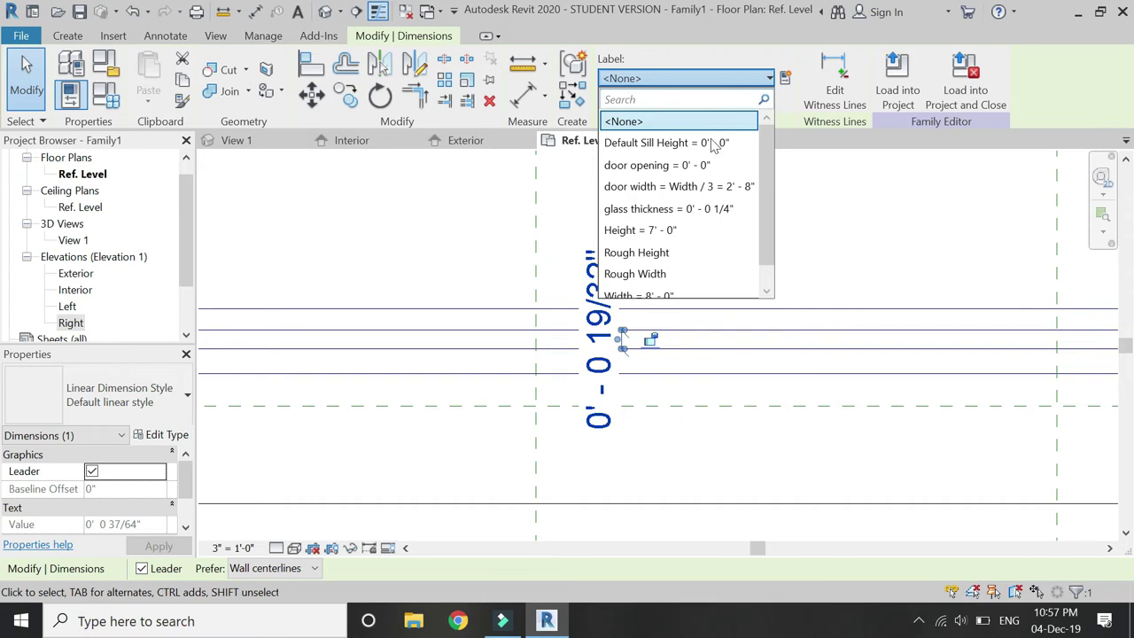
{"action": "left_click", "coordinate": [673, 208]}
{"action": "key", "text": "Escape"}
{"action": "scroll", "coordinate": [593, 298], "scroll_direction": "down", "scroll_amount": 5}
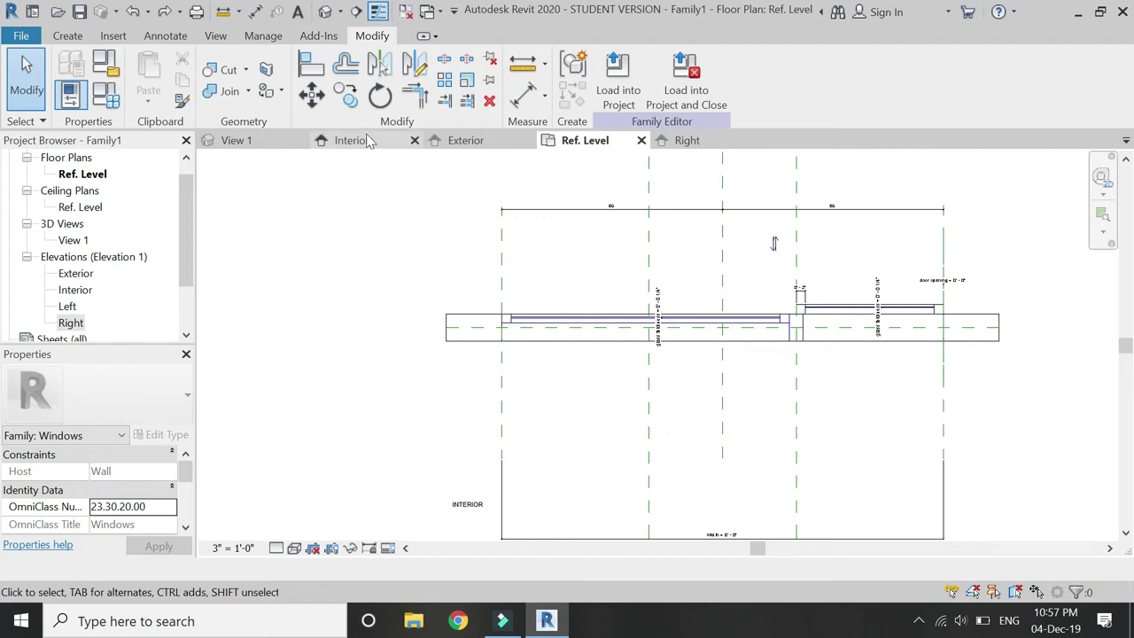
Step: In a 3D view at 12" = 1'-0", tie the selected extrusions' material to a new 'frame' parameter
{"action": "left_click", "coordinate": [325, 11]}
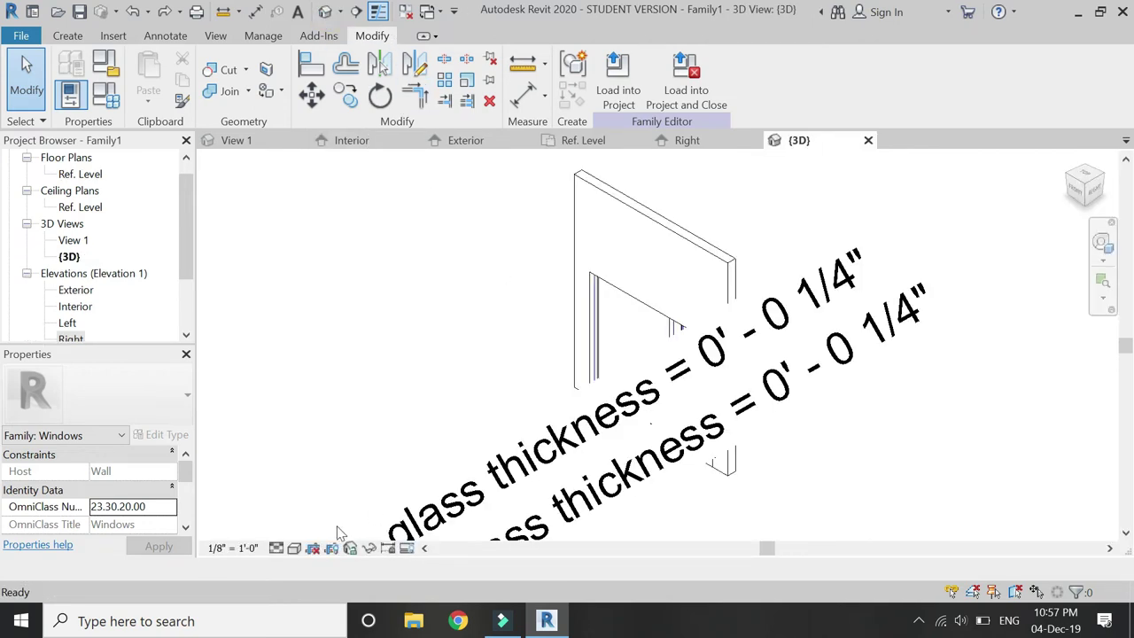
{"action": "left_click", "coordinate": [232, 547]}
{"action": "left_click", "coordinate": [248, 35]}
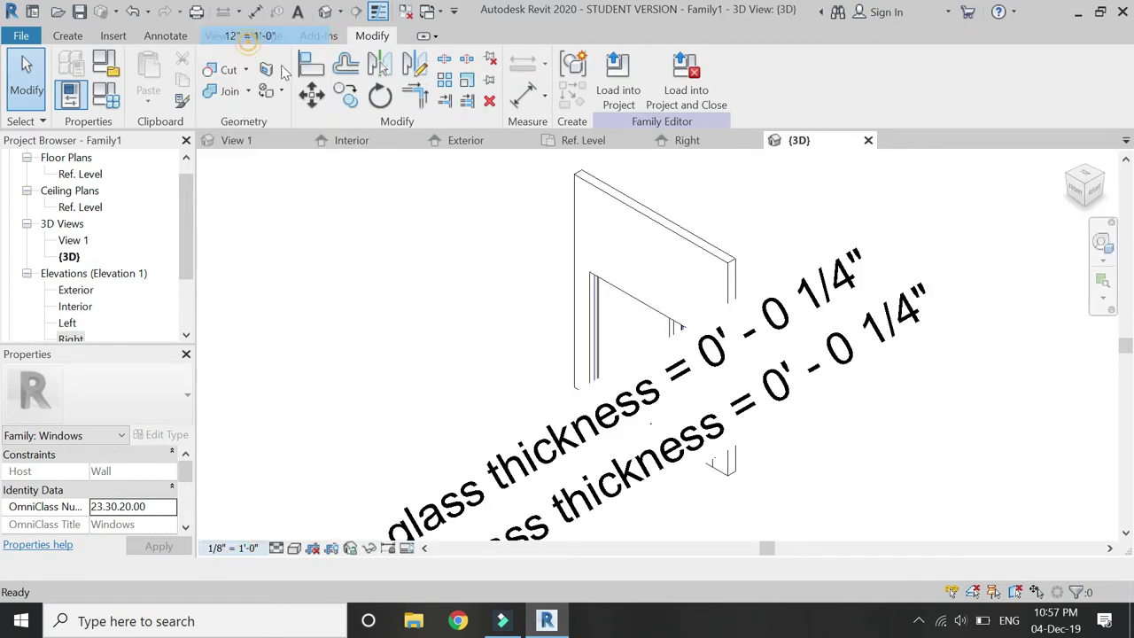
{"action": "scroll", "coordinate": [665, 455], "scroll_direction": "up", "scroll_amount": 5}
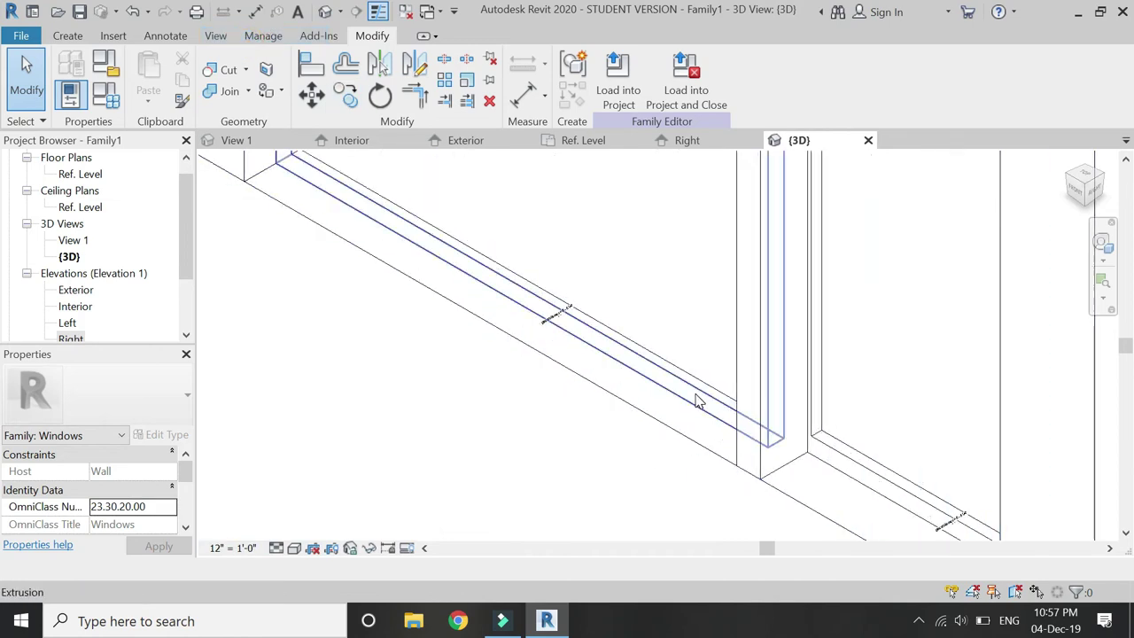
{"action": "left_click", "coordinate": [696, 400]}
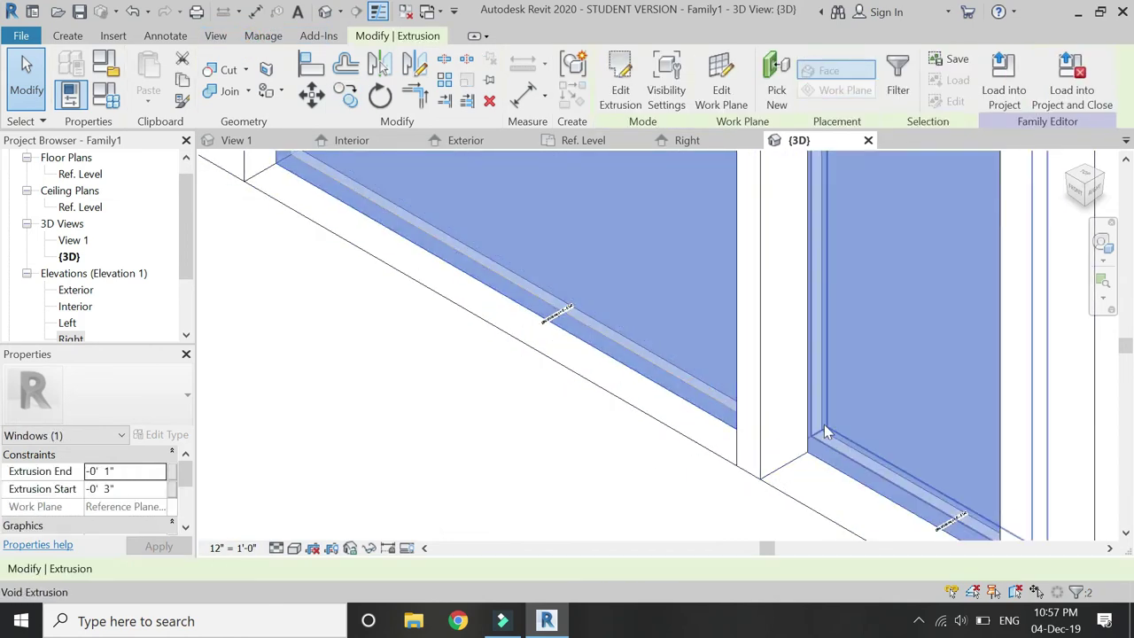
{"action": "left_click", "coordinate": [824, 431], "text": "ctrl"}
{"action": "scroll", "coordinate": [138, 500], "scroll_direction": "down", "scroll_amount": 5}
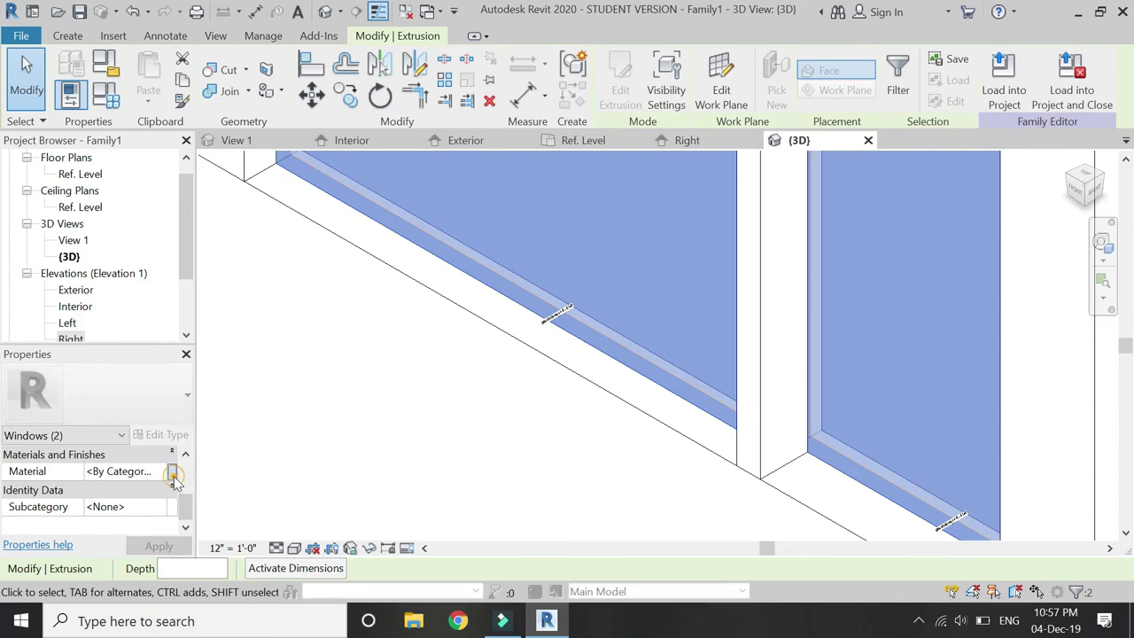
{"action": "left_click", "coordinate": [172, 470]}
{"action": "left_click", "coordinate": [127, 411]}
{"action": "type", "text": "frame"}
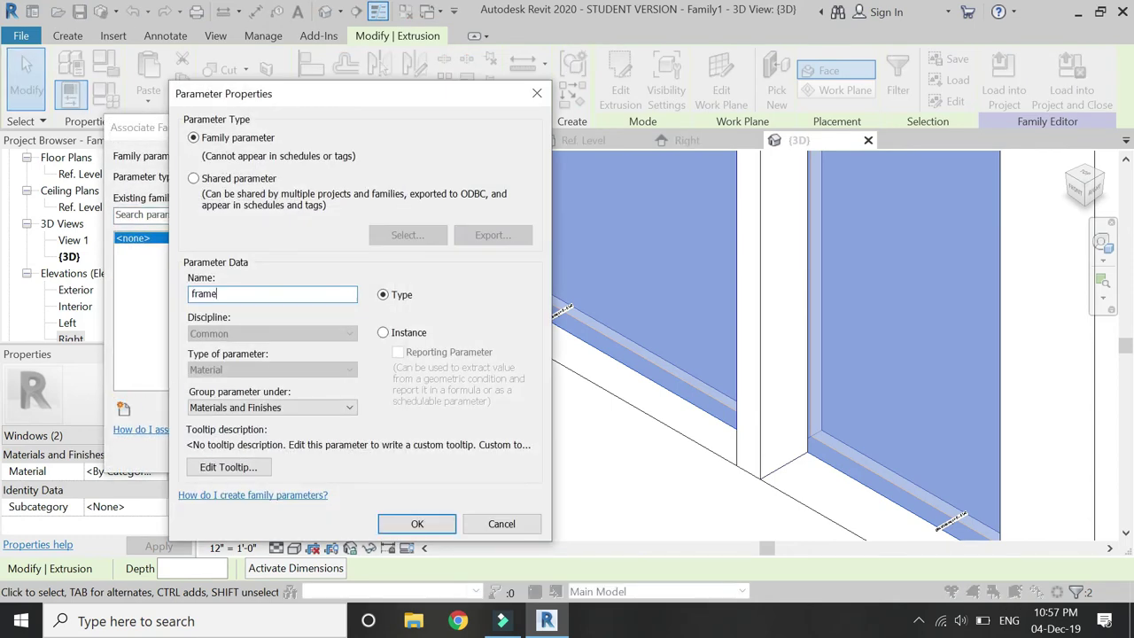
{"action": "key", "text": "Return"}
{"action": "key", "text": "Return"}
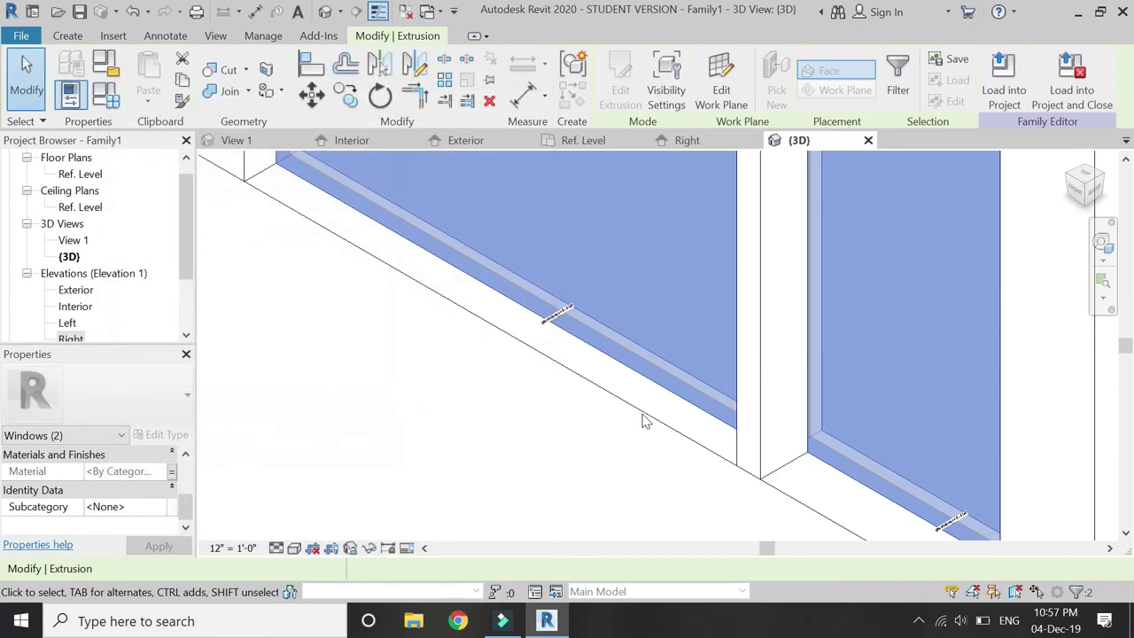
Step: Tie the vertical wooden extrusion's material to a new 'wood' parameter
{"action": "left_click", "coordinate": [645, 422]}
{"action": "left_click", "coordinate": [749, 437]}
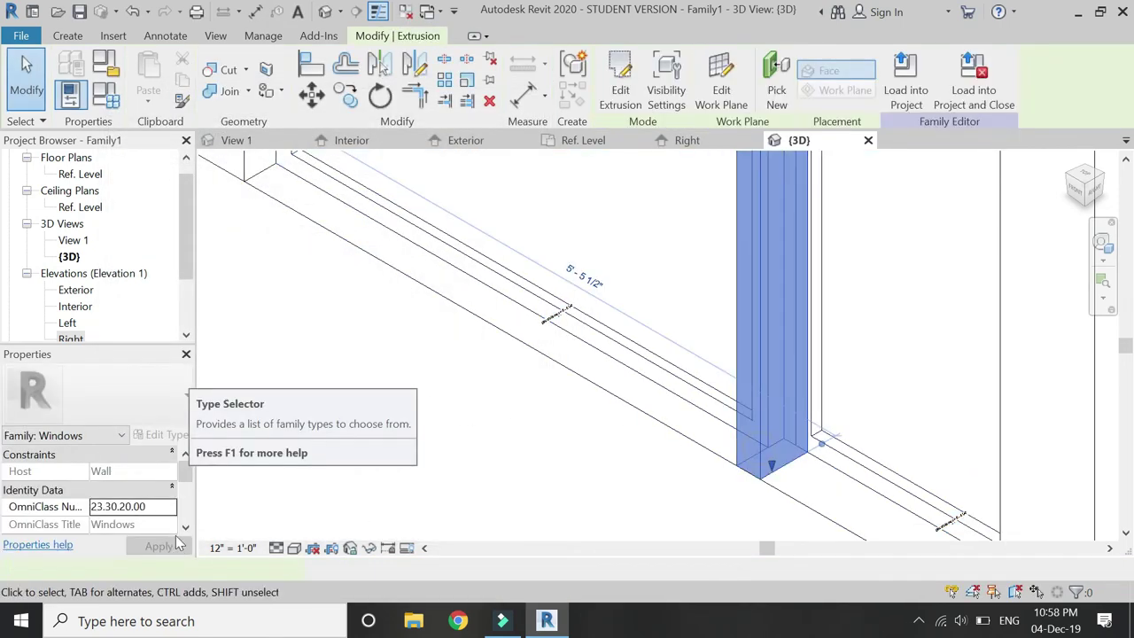
{"action": "left_click", "coordinate": [182, 505]}
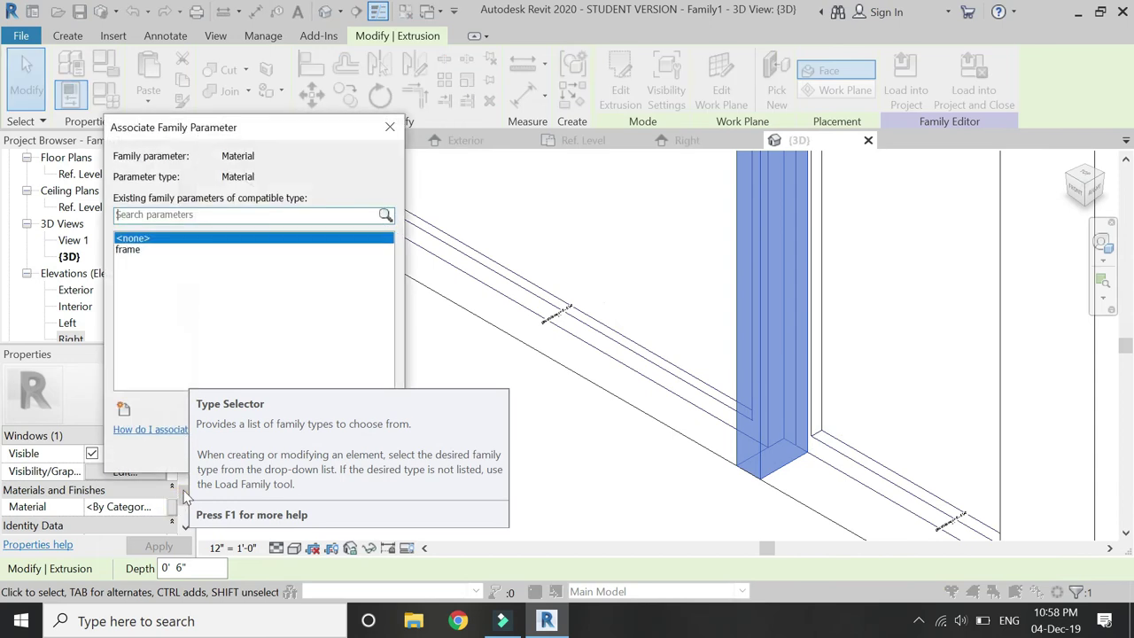
{"action": "left_click", "coordinate": [125, 407]}
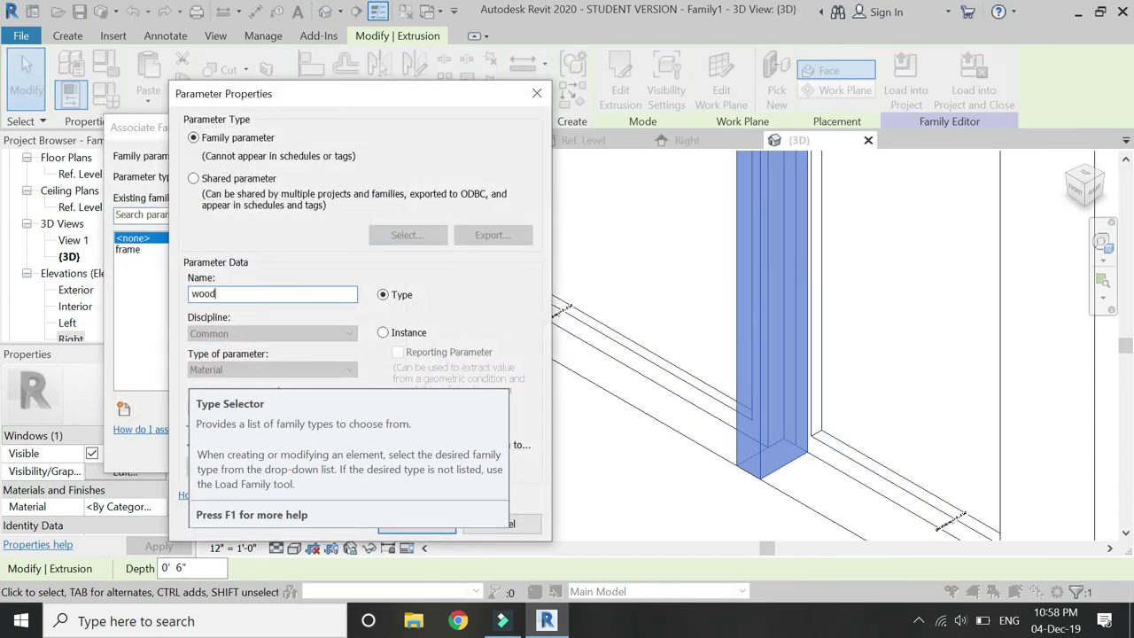
{"action": "key", "text": "Return"}
{"action": "key", "text": "Return"}
{"action": "key", "text": "Escape"}
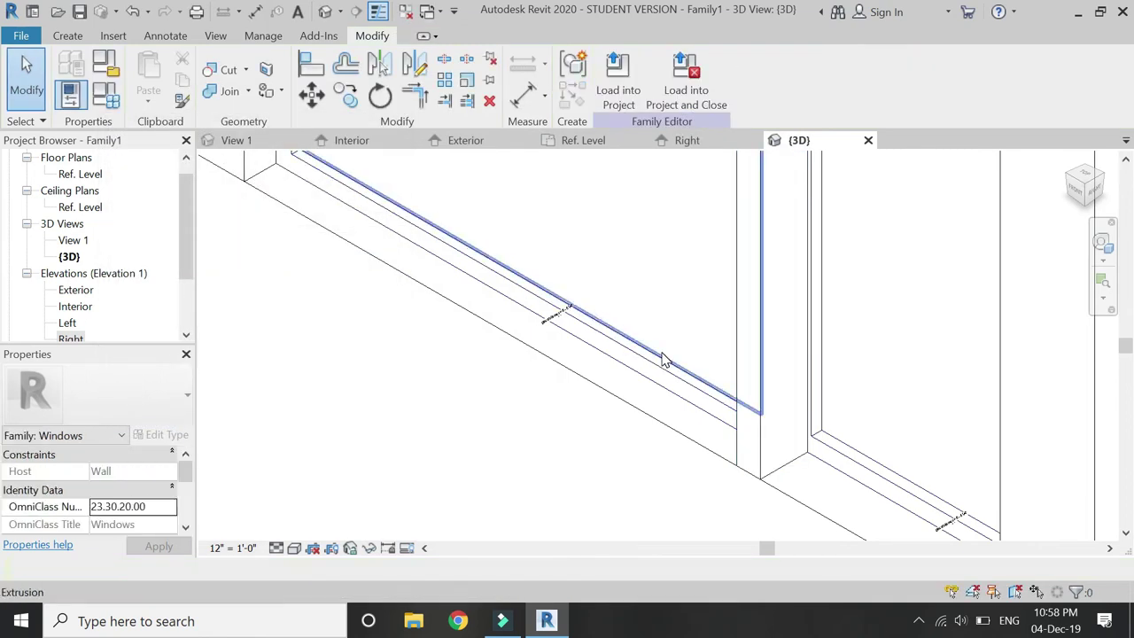
Step: Tie both glass panes' material to a new 'glass' parameter
{"action": "left_click", "coordinate": [665, 359]}
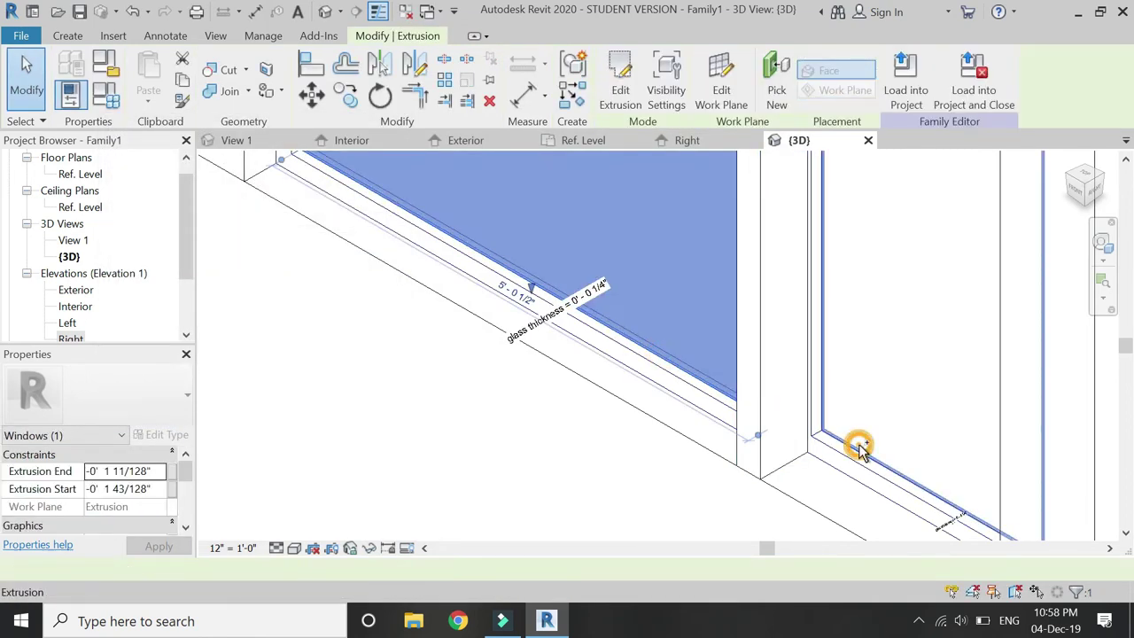
{"action": "left_click", "coordinate": [860, 448], "text": "ctrl"}
{"action": "scroll", "coordinate": [176, 498], "scroll_direction": "down", "scroll_amount": 5}
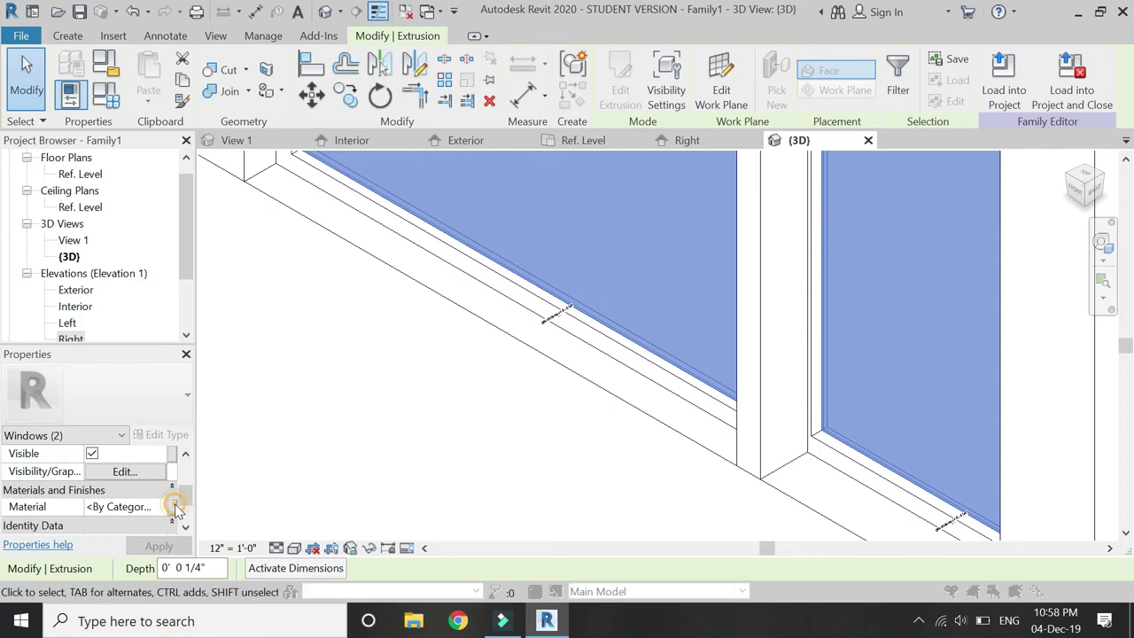
{"action": "left_click", "coordinate": [173, 506]}
{"action": "left_click", "coordinate": [124, 408]}
{"action": "type", "text": "glass"}
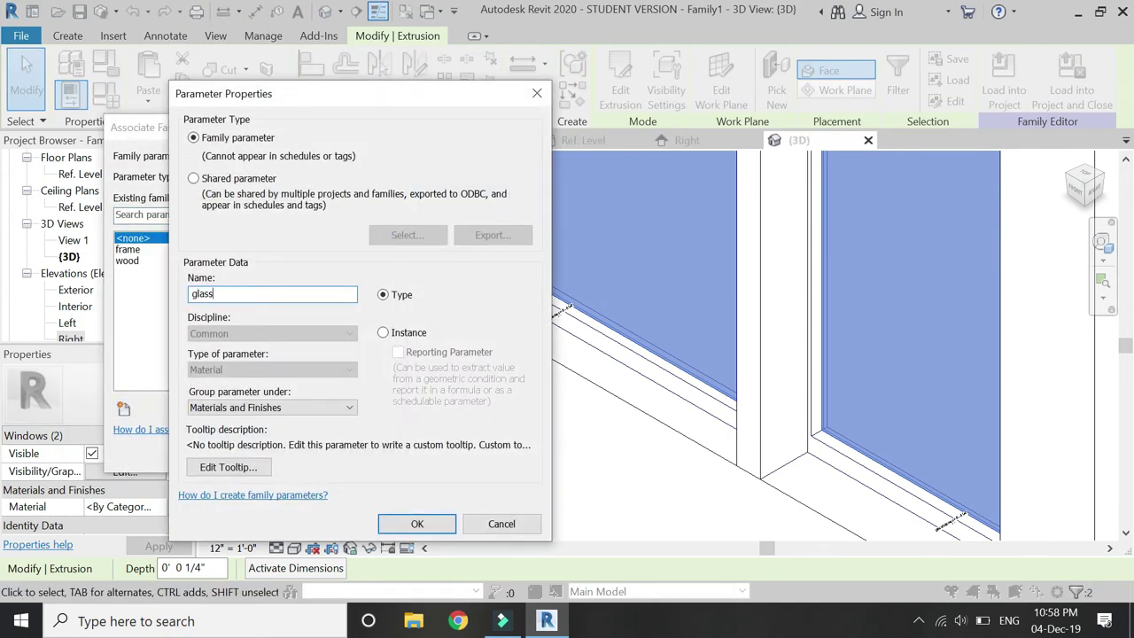
{"action": "key", "text": "Return"}
{"action": "left_click", "coordinate": [289, 453]}
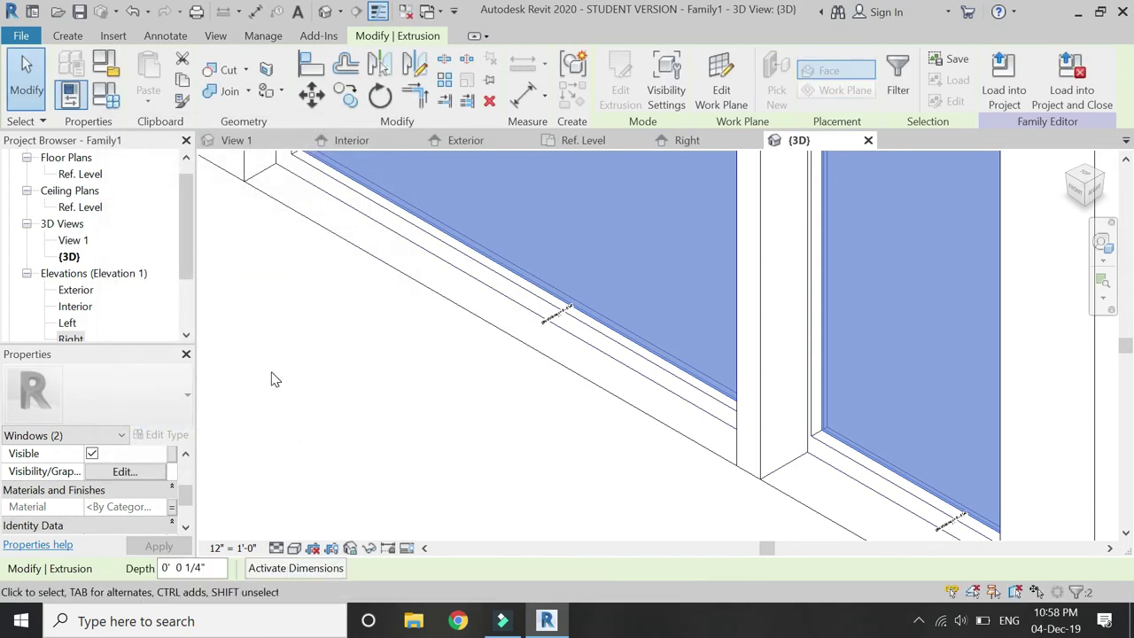
{"action": "left_click", "coordinate": [292, 364]}
{"action": "scroll", "coordinate": [536, 491], "scroll_direction": "down", "scroll_amount": 4}
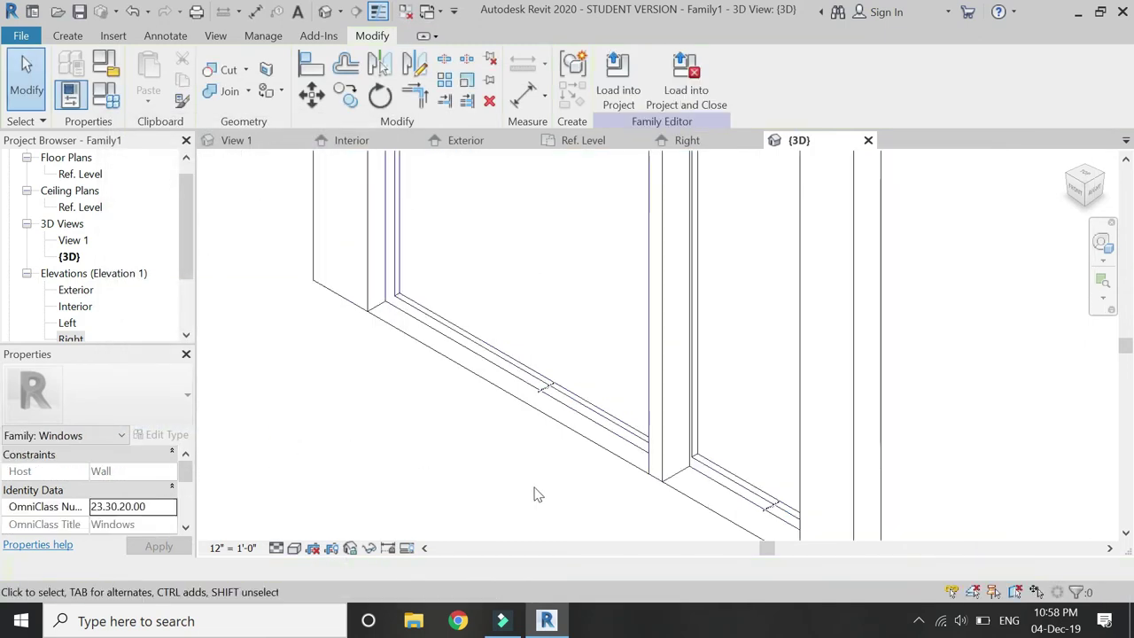
{"action": "left_click", "coordinate": [74, 92]}
Step: Assign Aluminum 7075 from the material library to the frame parameter
{"action": "left_click", "coordinate": [285, 263]}
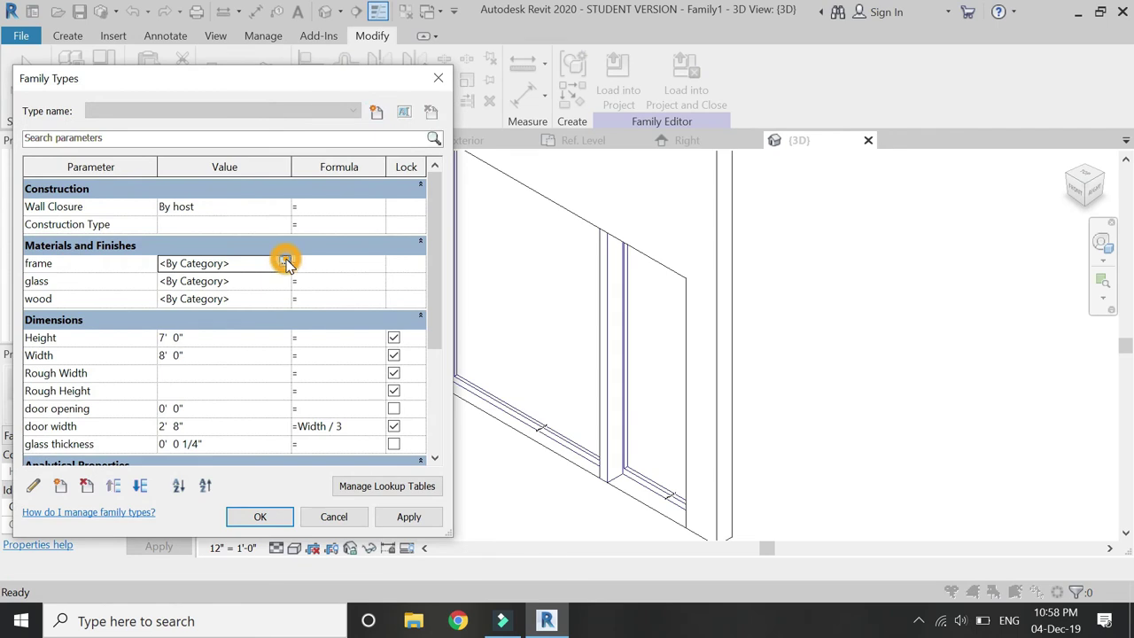
{"action": "left_click", "coordinate": [285, 261]}
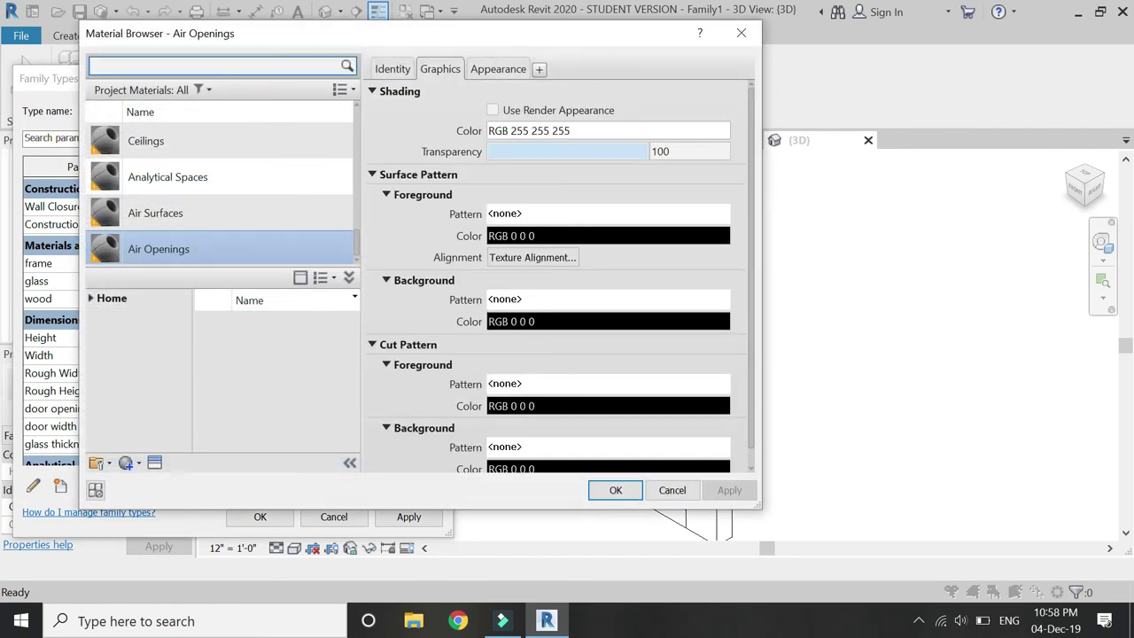
{"action": "left_click", "coordinate": [239, 63]}
{"action": "type", "text": "alumi"}
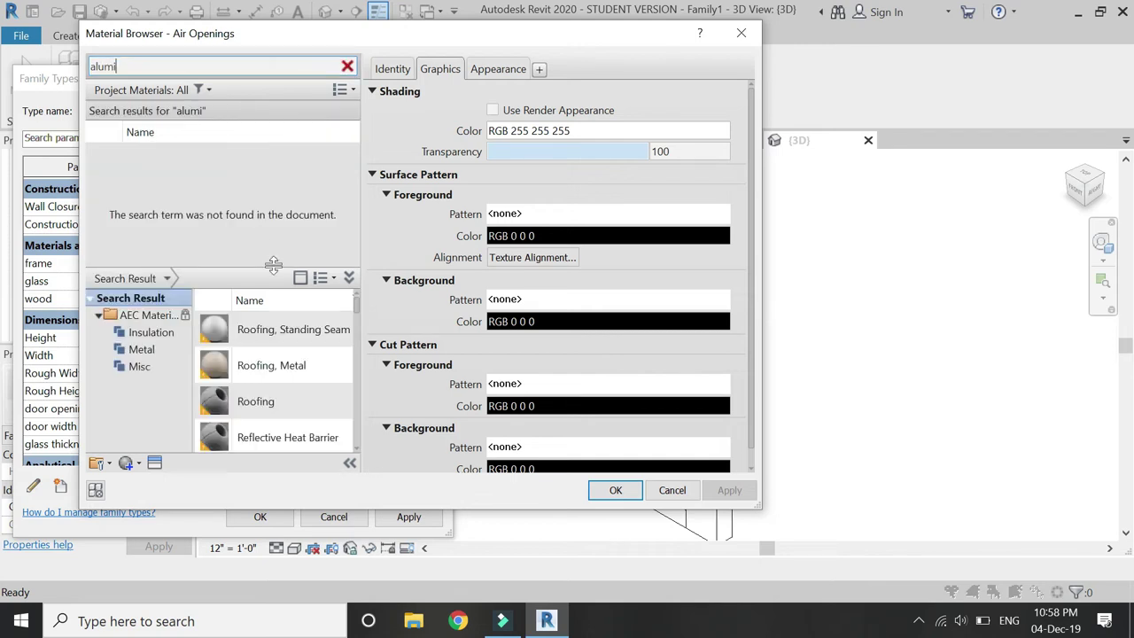
{"action": "scroll", "coordinate": [284, 377], "scroll_direction": "down", "scroll_amount": 10}
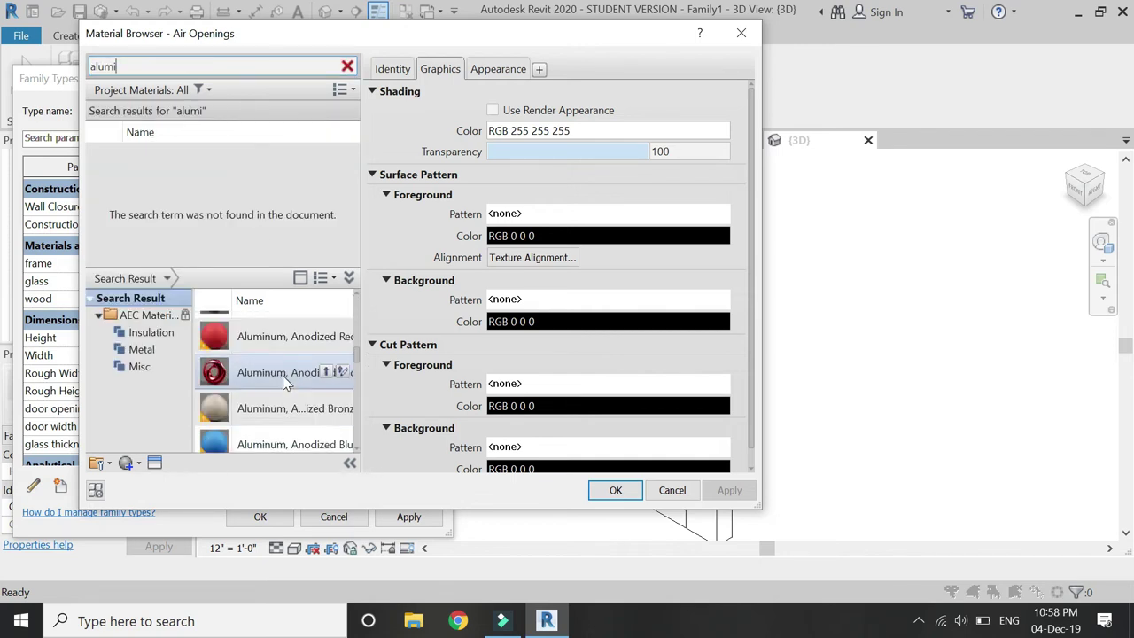
{"action": "left_click", "coordinate": [325, 340]}
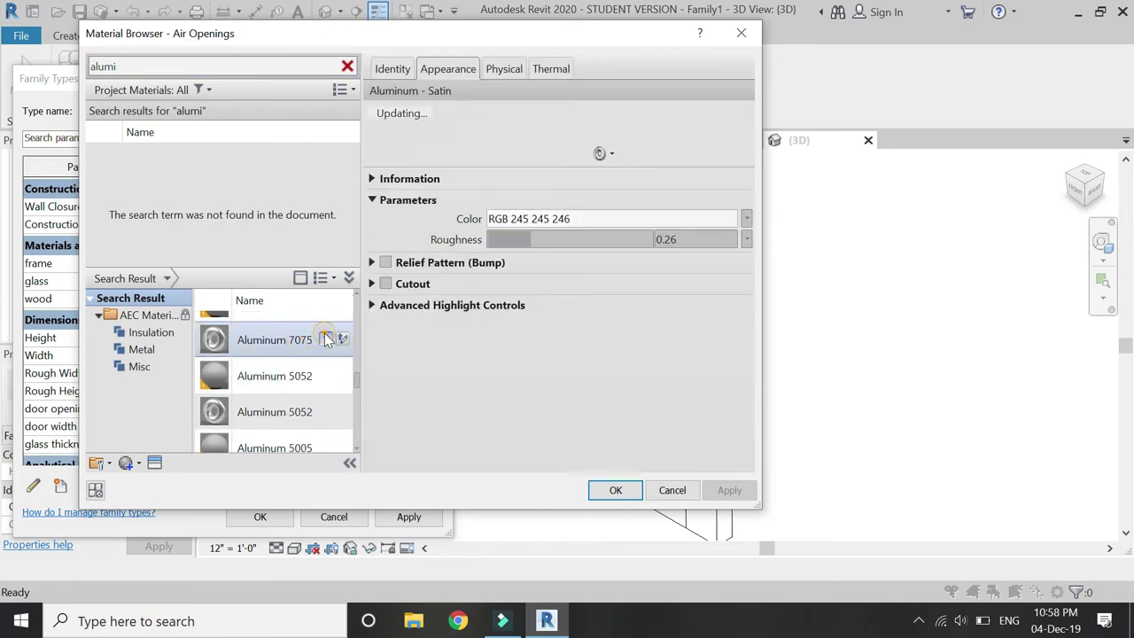
{"action": "left_click", "coordinate": [613, 490]}
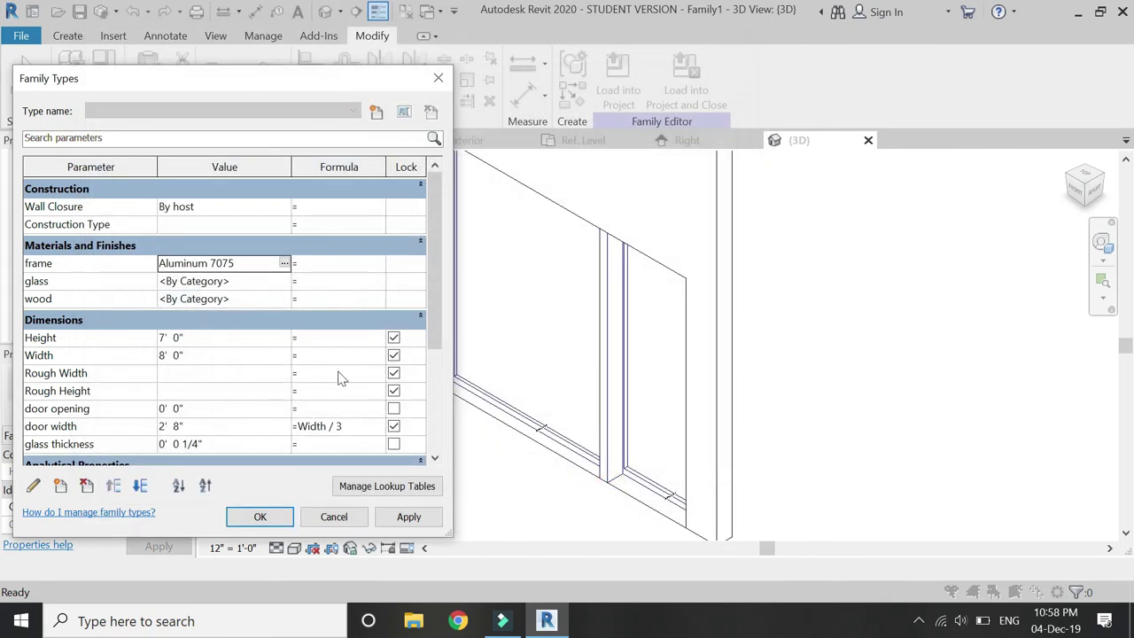
Step: Assign Glass, Clear Glazing to the glass parameter
{"action": "left_click", "coordinate": [280, 281]}
{"action": "left_click", "coordinate": [283, 281]}
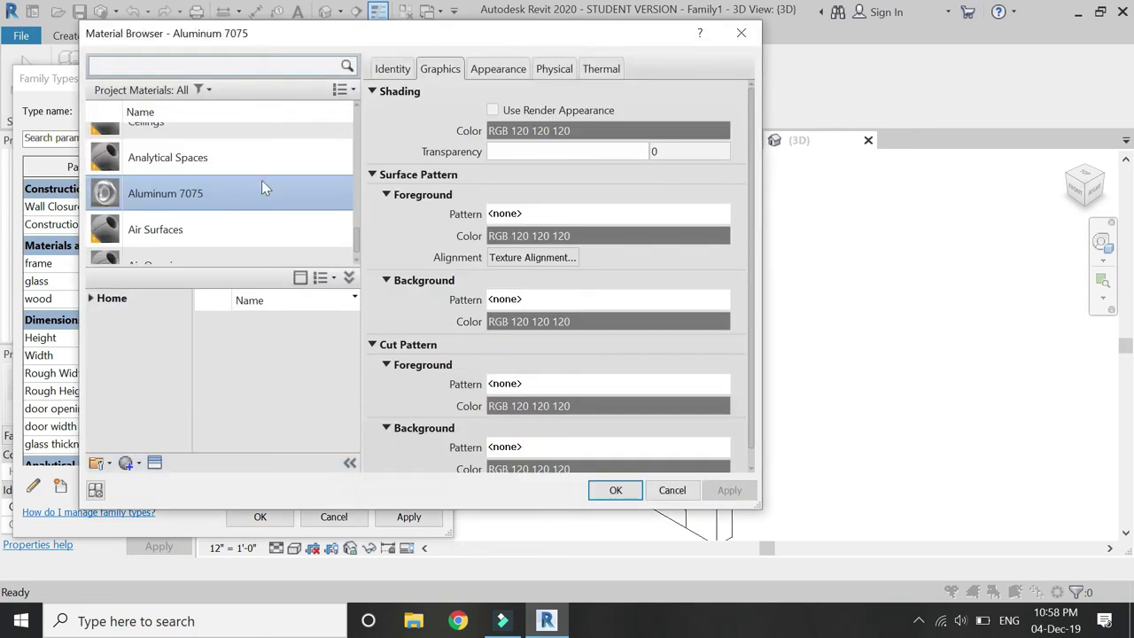
{"action": "type", "text": "gl"}
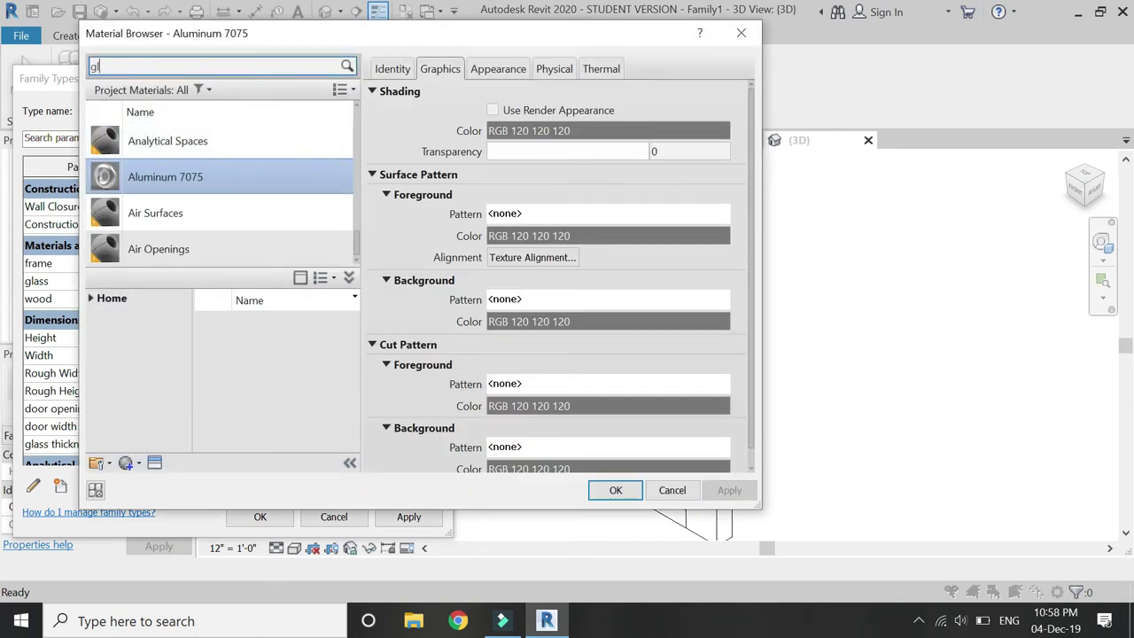
{"action": "type", "text": "ass"}
{"action": "double_click", "coordinate": [292, 373]}
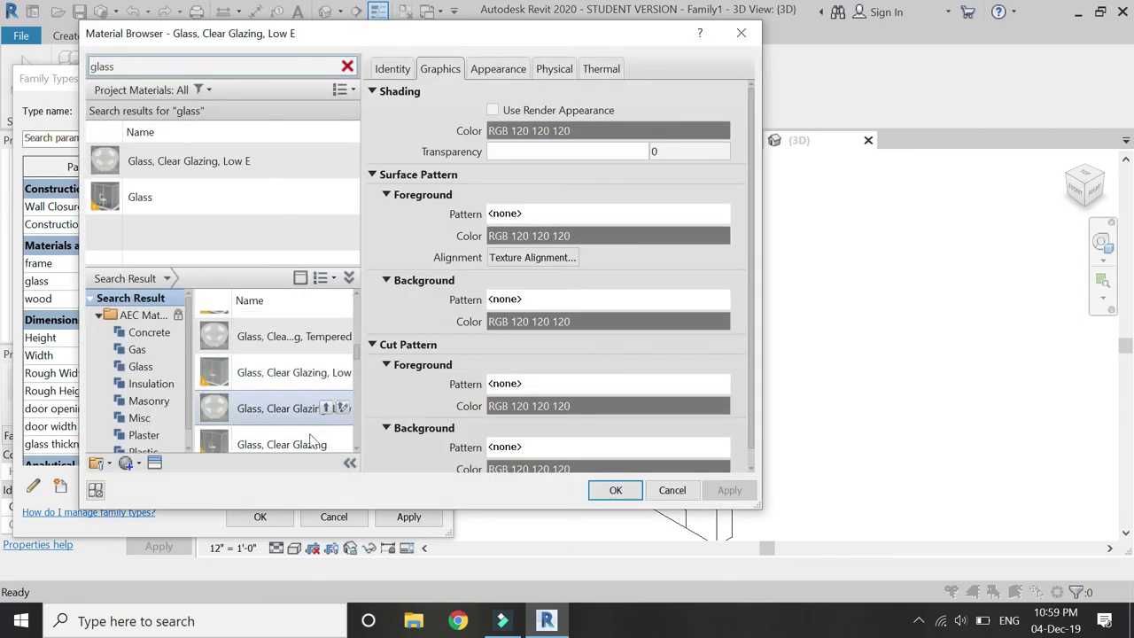
{"action": "scroll", "coordinate": [310, 443], "scroll_direction": "down", "scroll_amount": 1}
{"action": "left_click", "coordinate": [326, 436]}
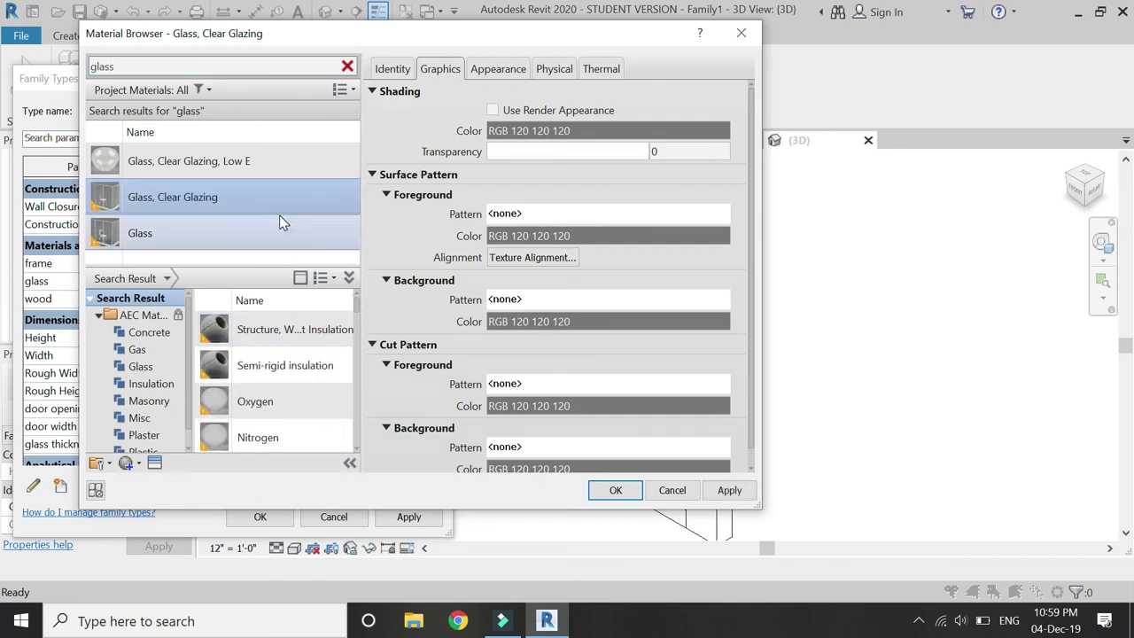
{"action": "left_click", "coordinate": [635, 496]}
Step: Assign Walnut to the wood parameter
{"action": "left_click", "coordinate": [284, 298]}
{"action": "left_click", "coordinate": [283, 298]}
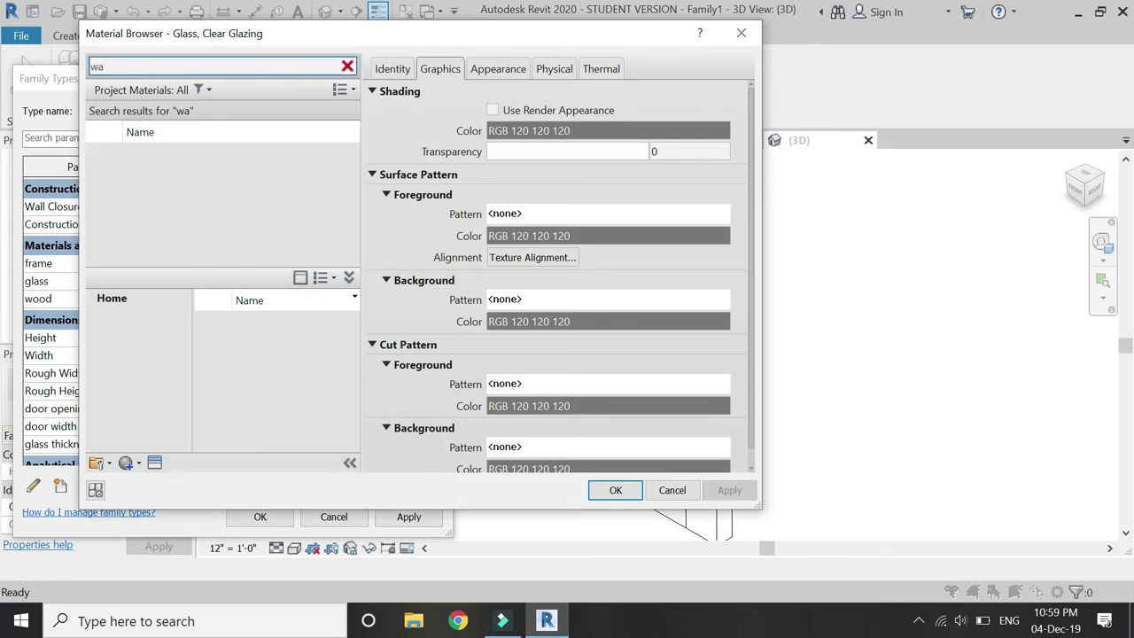
{"action": "type", "text": "walnut"}
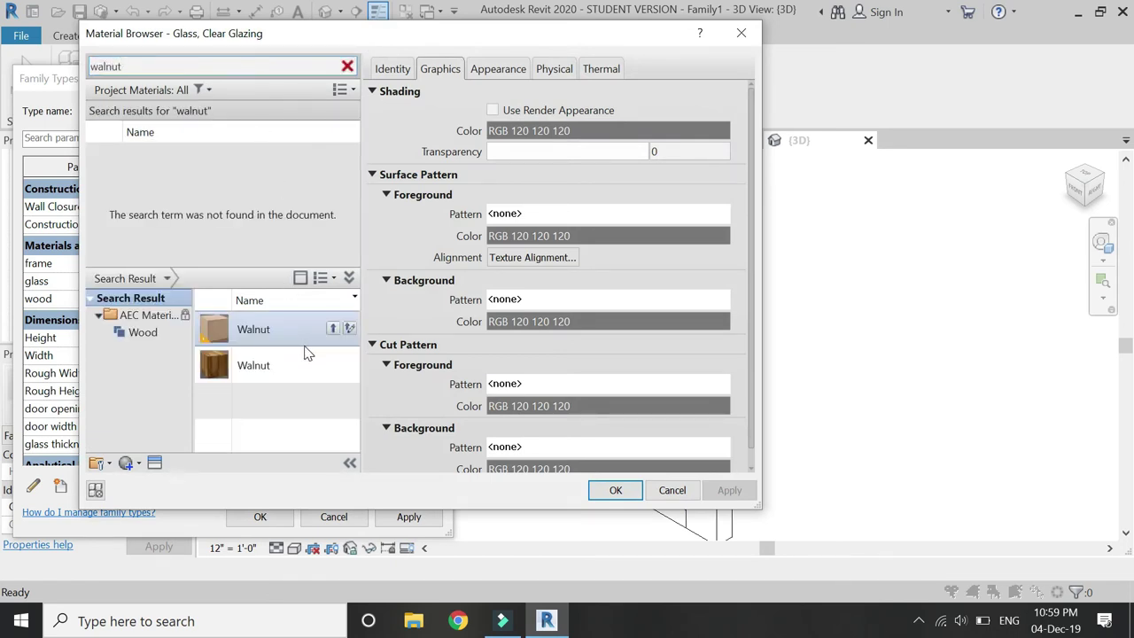
{"action": "left_click", "coordinate": [340, 365]}
{"action": "left_click", "coordinate": [615, 490]}
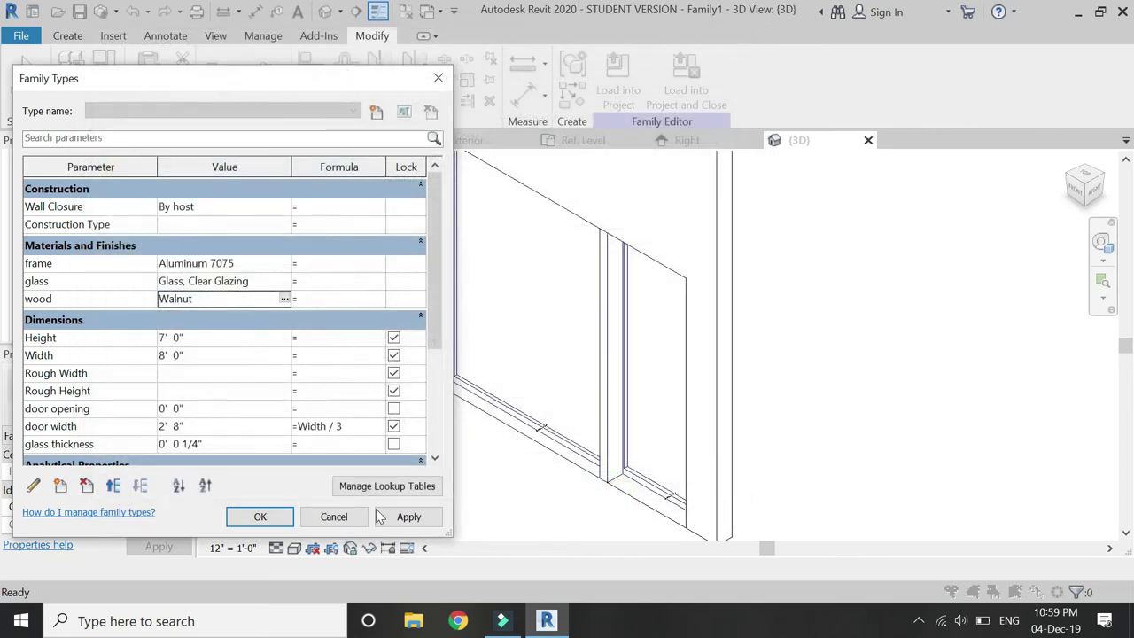
Step: Apply the family's material settings and open the Level 1 New floor plan
{"action": "left_click", "coordinate": [270, 518]}
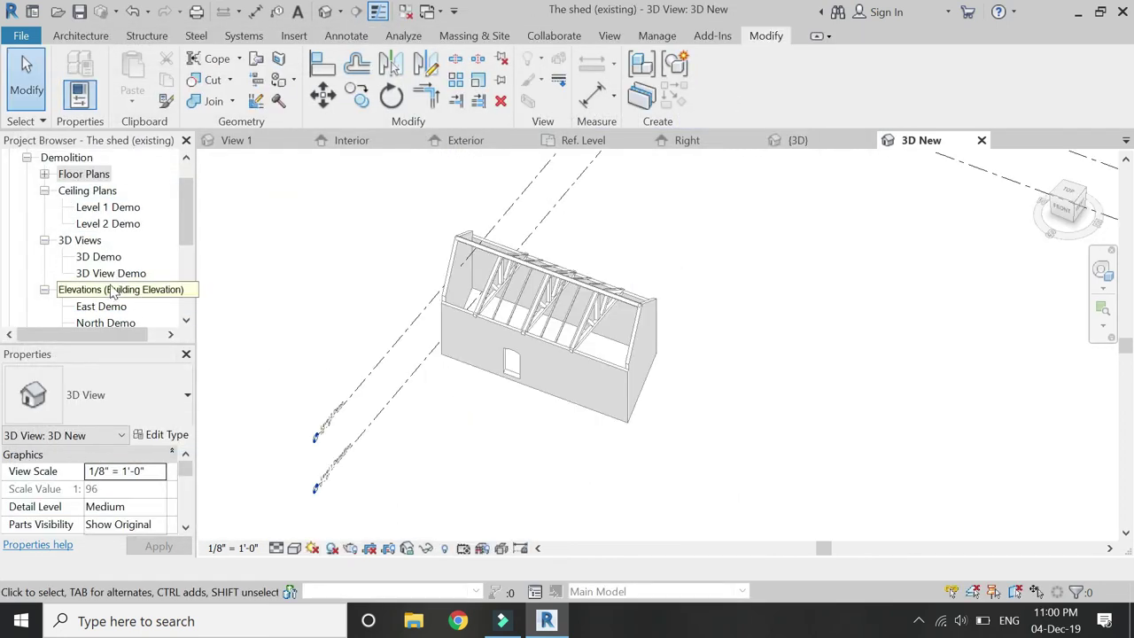
{"action": "scroll", "coordinate": [113, 284], "scroll_direction": "down", "scroll_amount": 2}
{"action": "scroll", "coordinate": [114, 284], "scroll_direction": "down", "scroll_amount": 1}
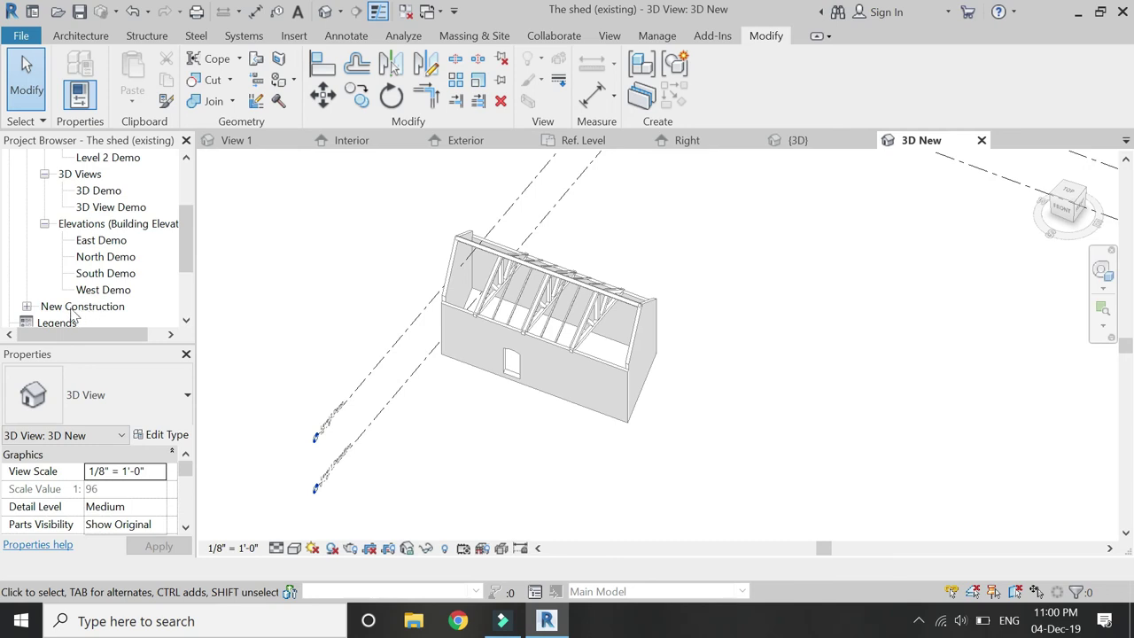
{"action": "scroll", "coordinate": [74, 317], "scroll_direction": "down", "scroll_amount": 3}
{"action": "left_click", "coordinate": [27, 257]}
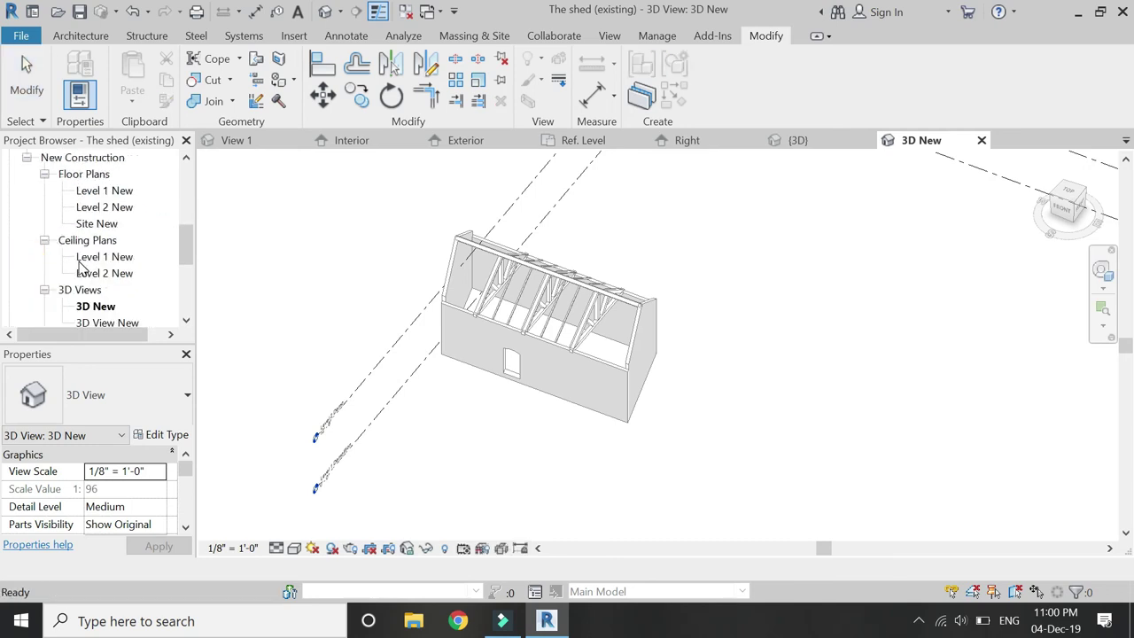
{"action": "double_click", "coordinate": [100, 192]}
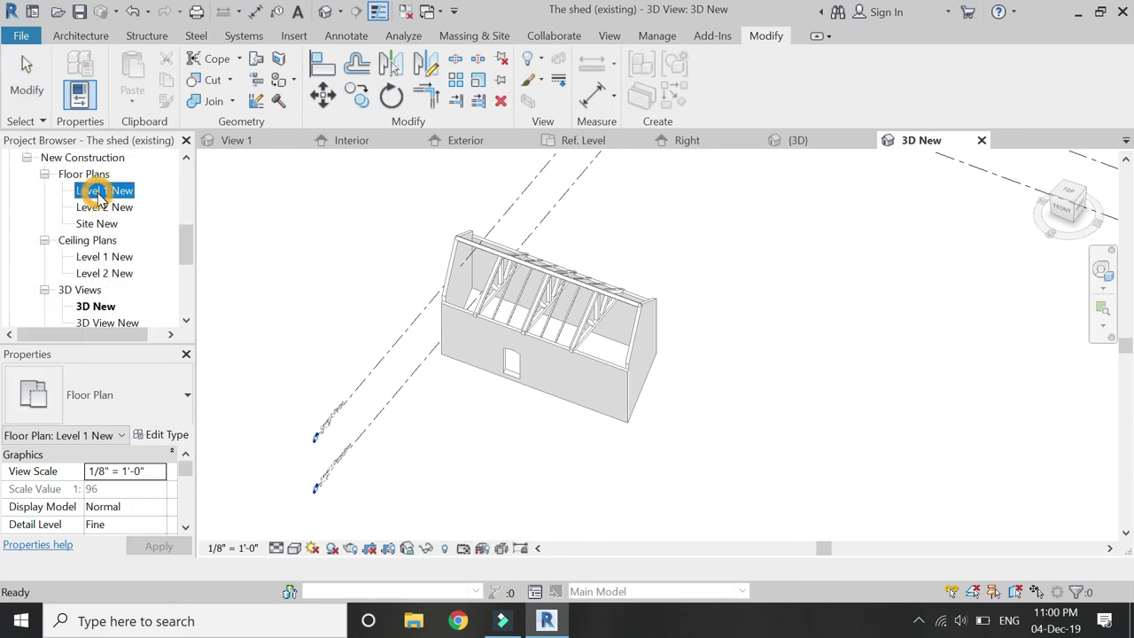
Step: Place the door and window unit in the shed's front wall, then end the command
{"action": "scroll", "coordinate": [474, 383], "scroll_direction": "up", "scroll_amount": 5}
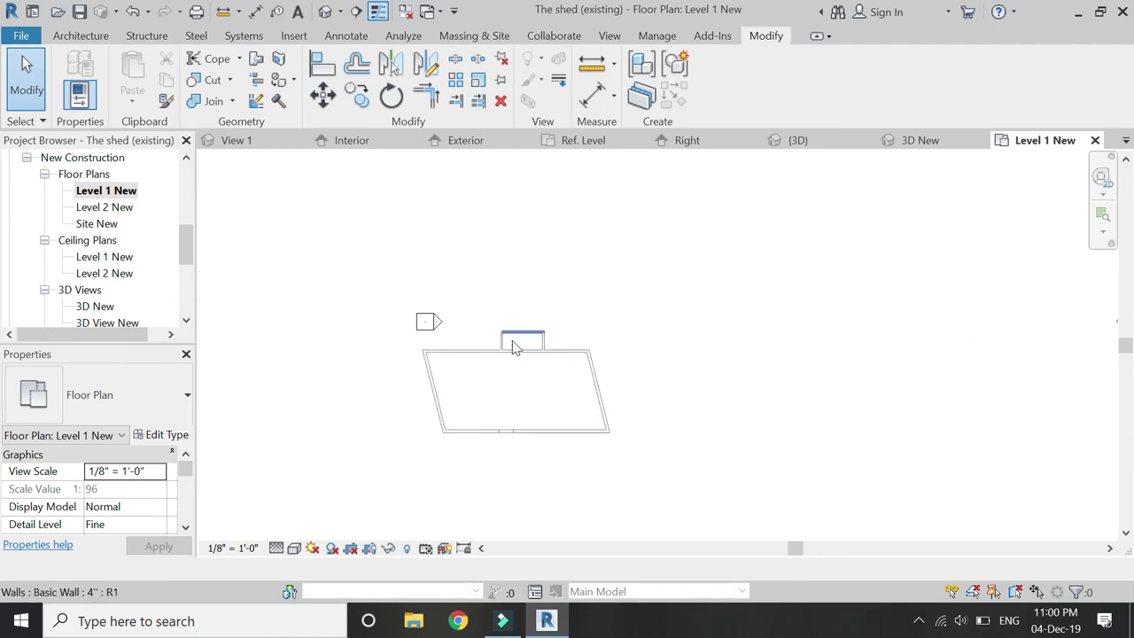
{"action": "left_click", "coordinate": [251, 143]}
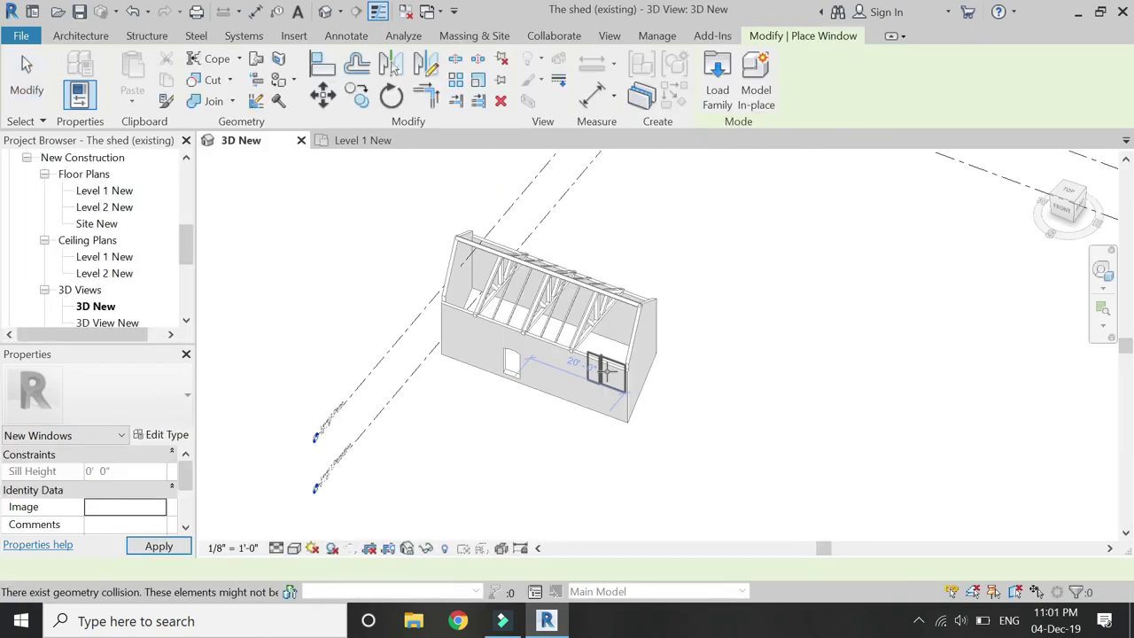
{"action": "left_click", "coordinate": [357, 142]}
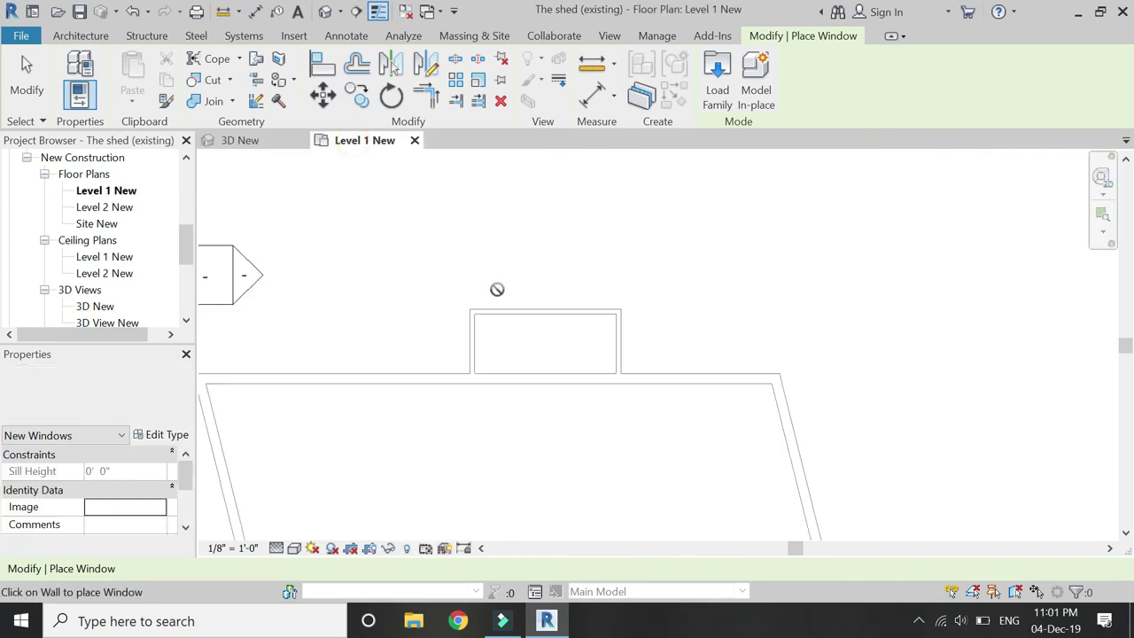
{"action": "scroll", "coordinate": [542, 374], "scroll_direction": "up", "scroll_amount": 2}
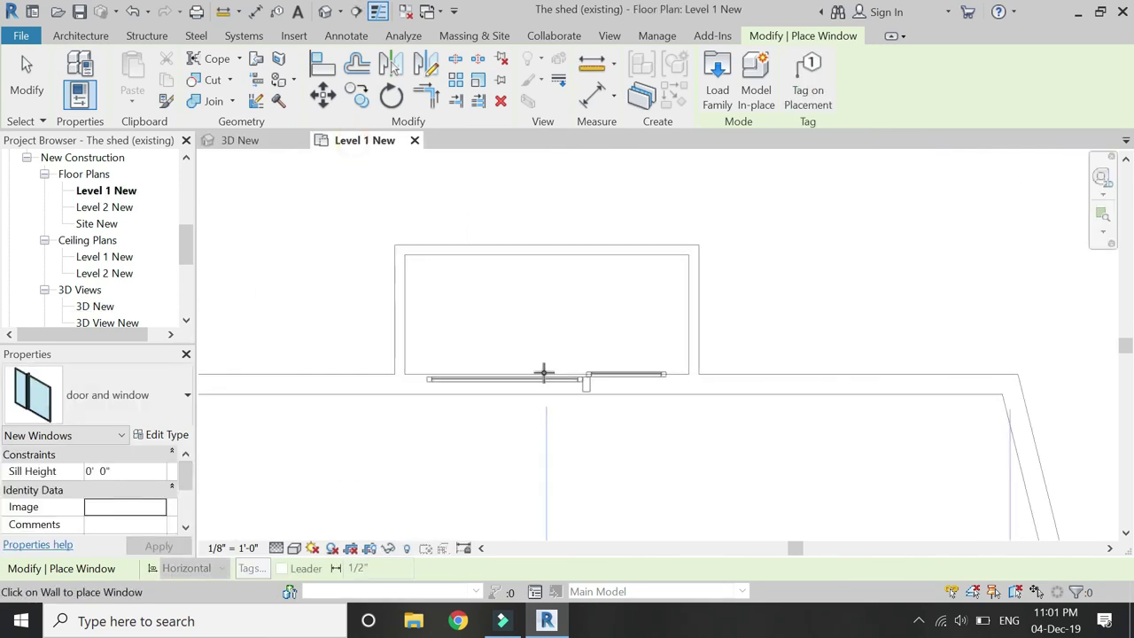
{"action": "left_click", "coordinate": [543, 372]}
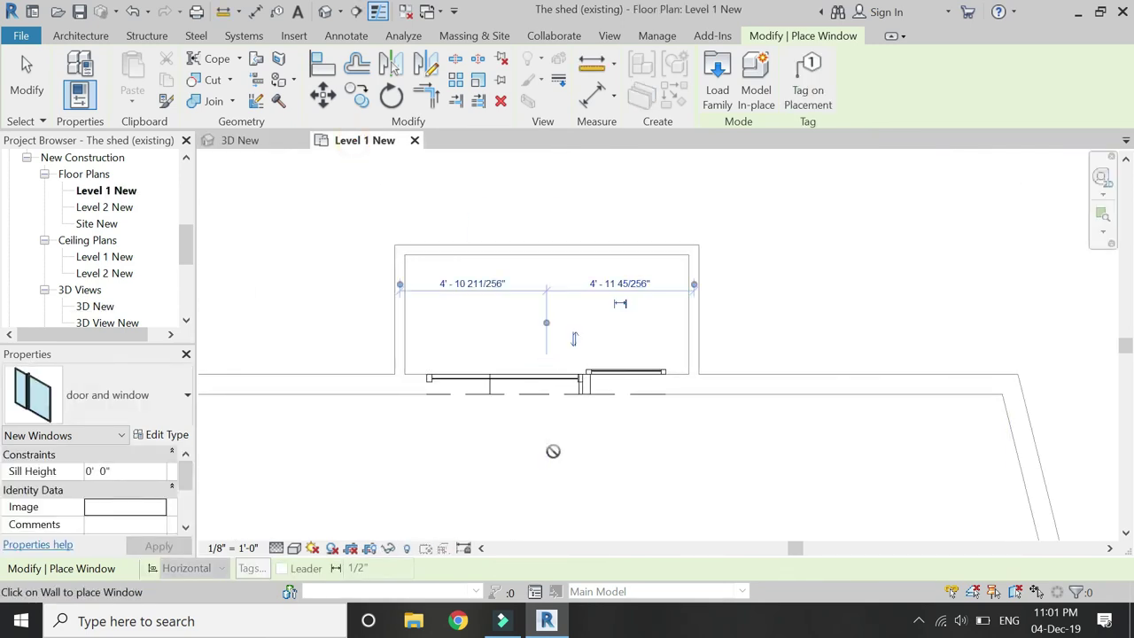
{"action": "scroll", "coordinate": [505, 410], "scroll_direction": "up", "scroll_amount": 2}
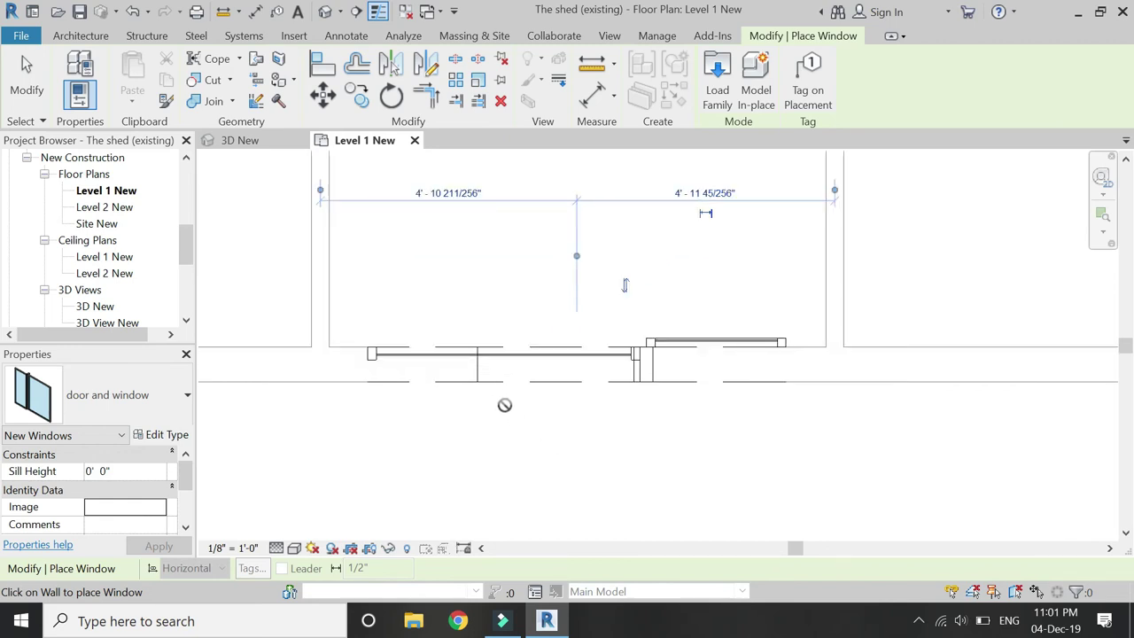
{"action": "scroll", "coordinate": [456, 356], "scroll_direction": "up", "scroll_amount": 2}
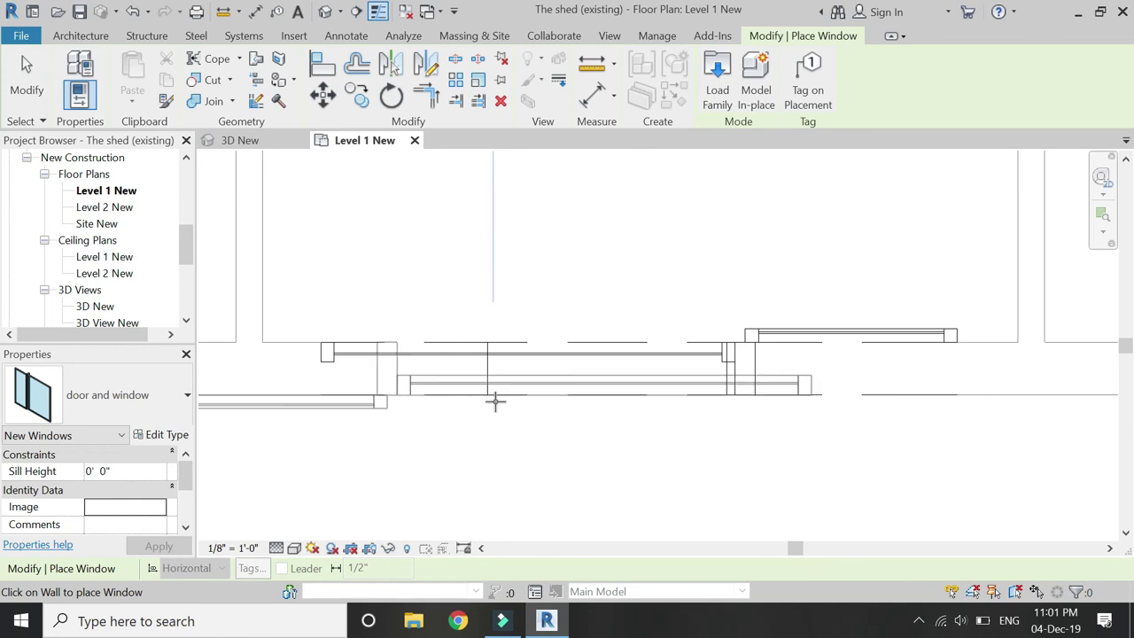
{"action": "key", "text": "Escape"}
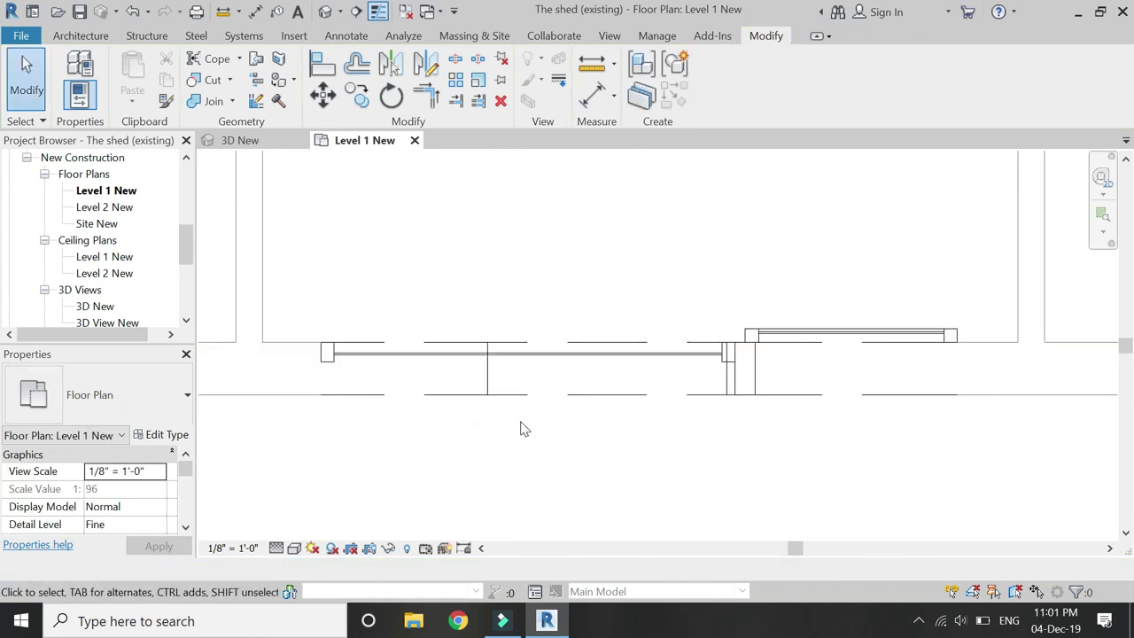
{"action": "scroll", "coordinate": [520, 429], "scroll_direction": "down", "scroll_amount": 1}
{"action": "scroll", "coordinate": [520, 428], "scroll_direction": "down", "scroll_amount": 1}
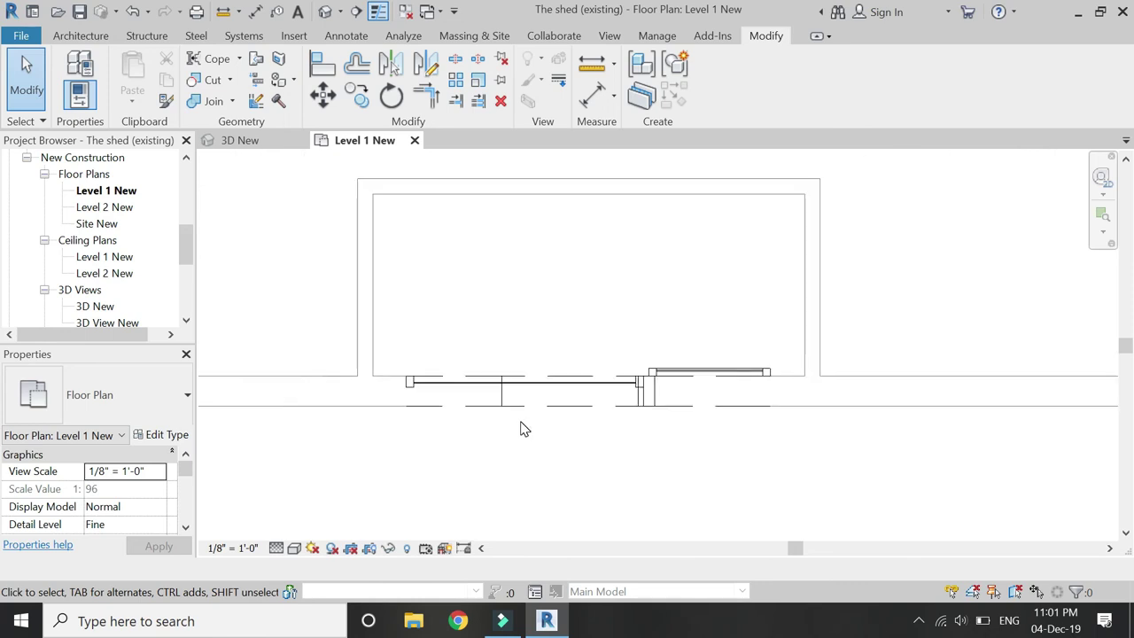
{"action": "scroll", "coordinate": [547, 302], "scroll_direction": "down", "scroll_amount": 1}
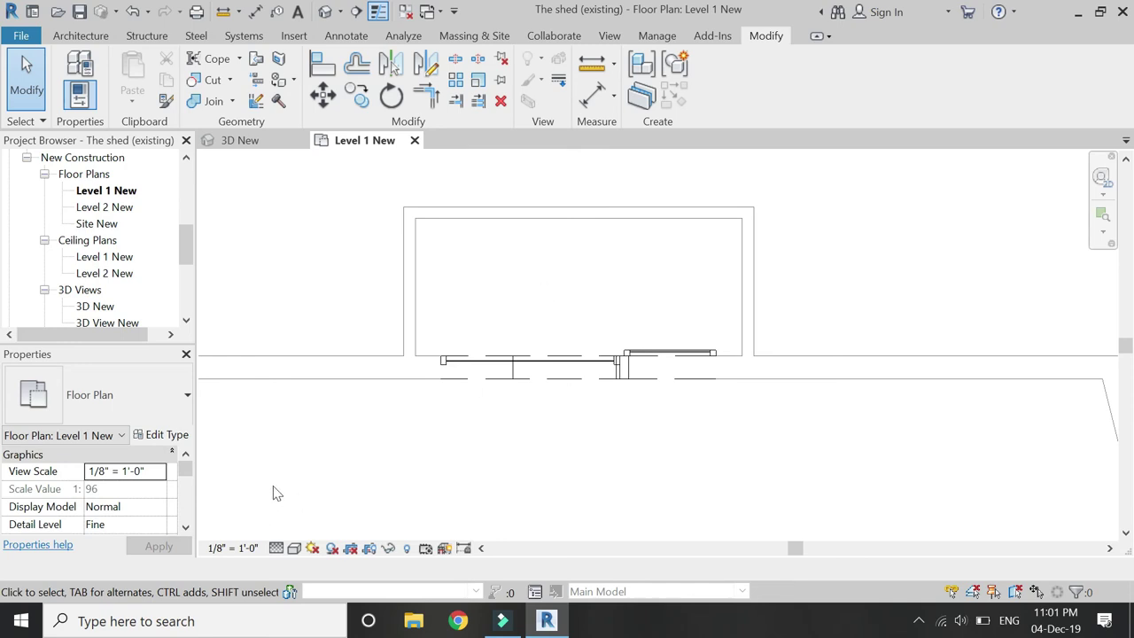
{"action": "scroll", "coordinate": [148, 298], "scroll_direction": "down", "scroll_amount": 2}
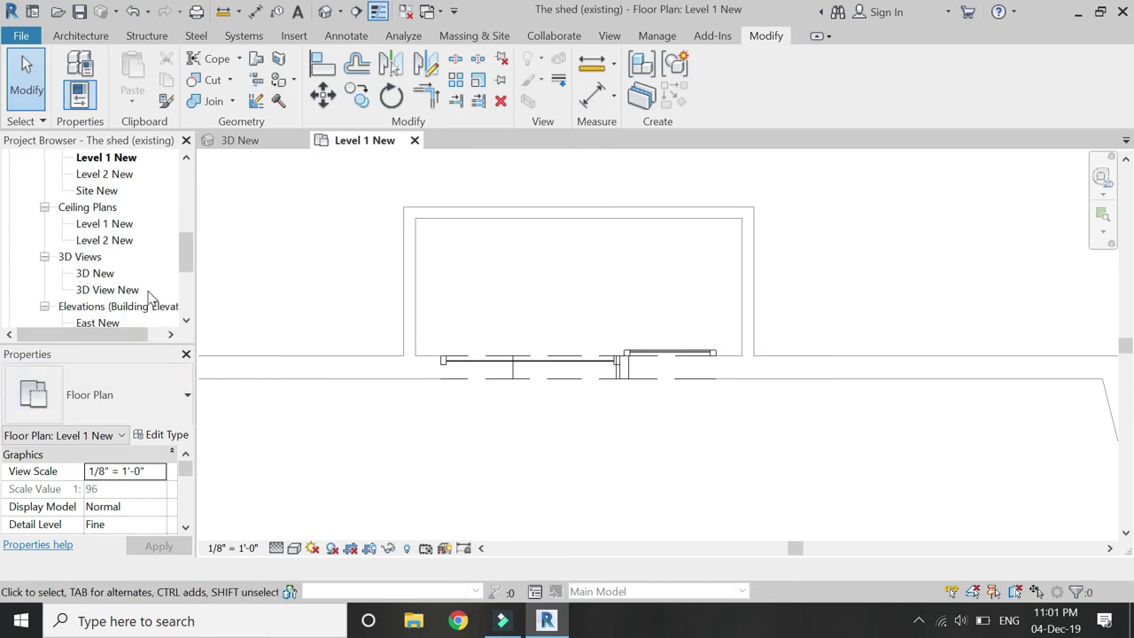
Step: Open 3D View New and apply a Show Previous phase filter
{"action": "double_click", "coordinate": [124, 297]}
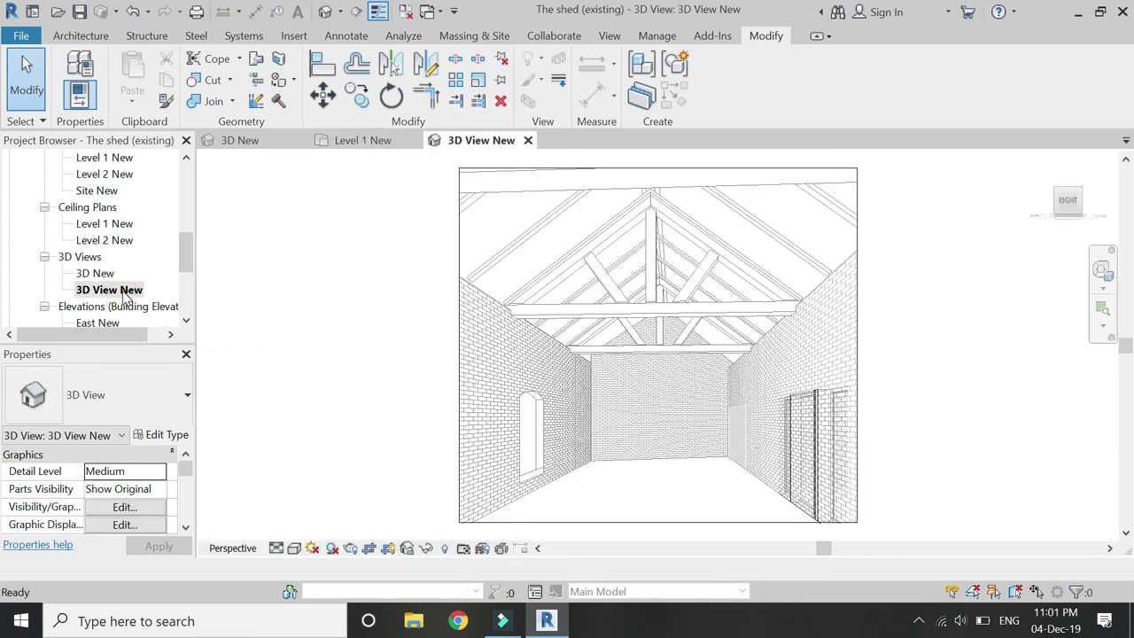
{"action": "scroll", "coordinate": [142, 498], "scroll_direction": "down", "scroll_amount": 6}
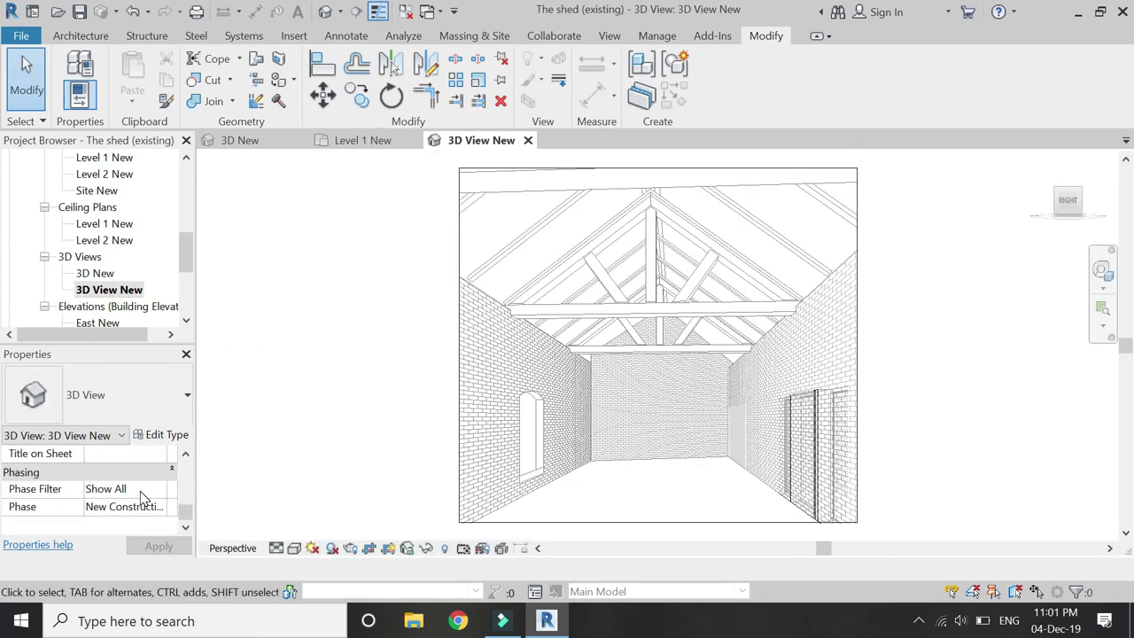
{"action": "left_click", "coordinate": [157, 489]}
{"action": "scroll", "coordinate": [151, 544], "scroll_direction": "down", "scroll_amount": 1}
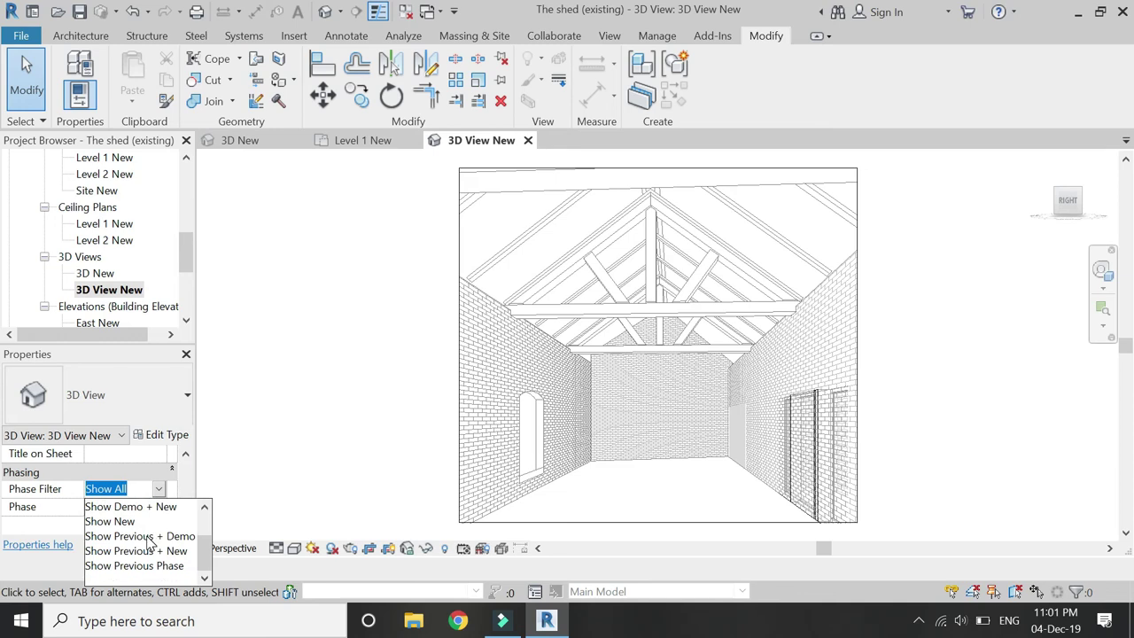
{"action": "left_click", "coordinate": [154, 551]}
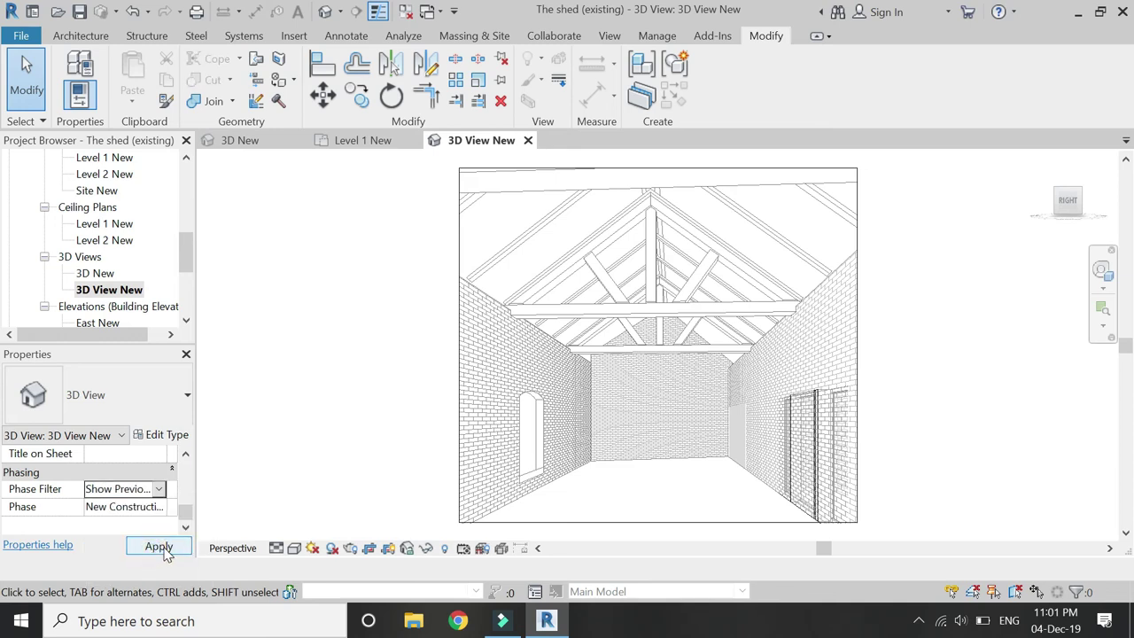
{"action": "left_click", "coordinate": [159, 546]}
Step: Enlarge the camera crop region rightward and downward around the sliding door unit
{"action": "scroll", "coordinate": [458, 220], "scroll_direction": "down", "scroll_amount": 2}
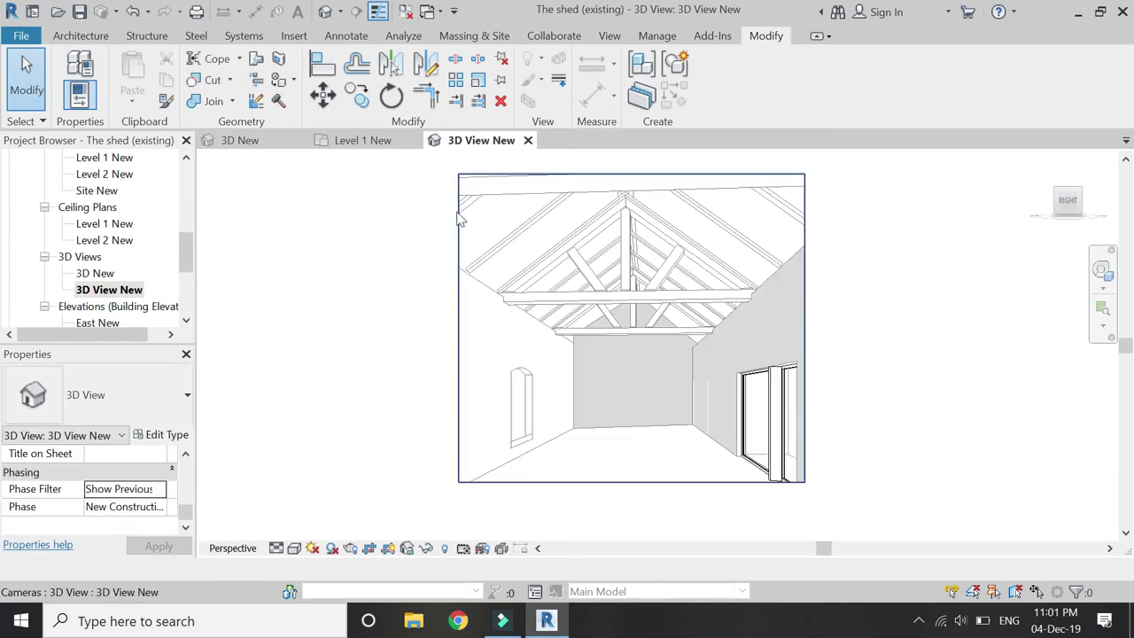
{"action": "scroll", "coordinate": [553, 454], "scroll_direction": "up", "scroll_amount": 3}
{"action": "left_click", "coordinate": [701, 449]}
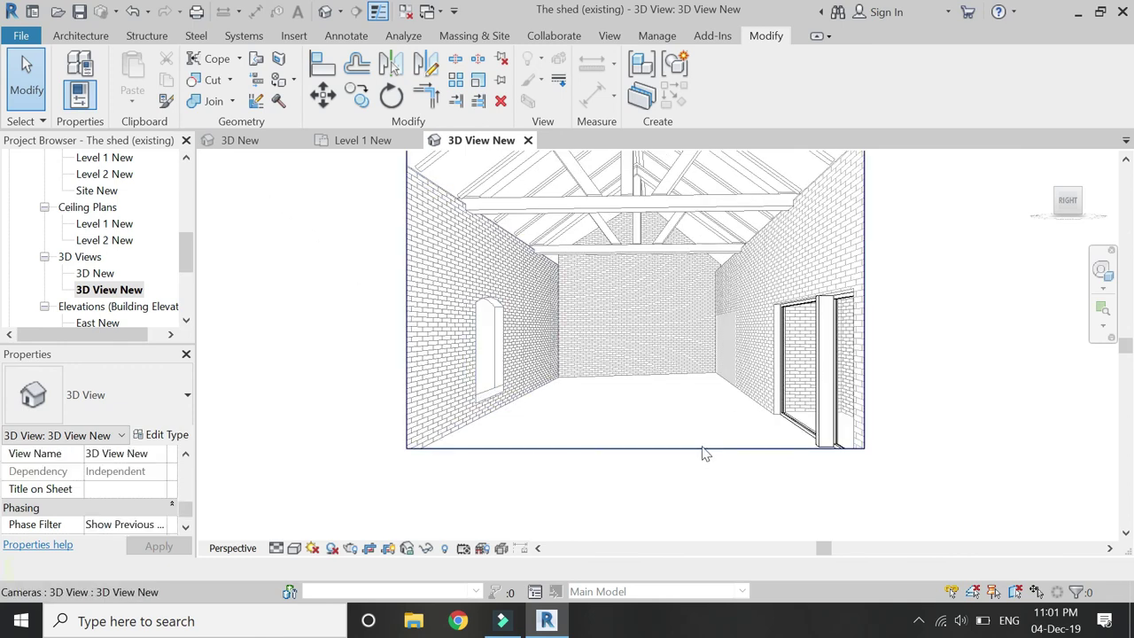
{"action": "left_click_drag", "start_coordinate": [864, 245], "coordinate": [881, 244]}
{"action": "left_click_drag", "start_coordinate": [655, 450], "coordinate": [650, 484]}
{"action": "scroll", "coordinate": [845, 488], "scroll_direction": "up", "scroll_amount": 3}
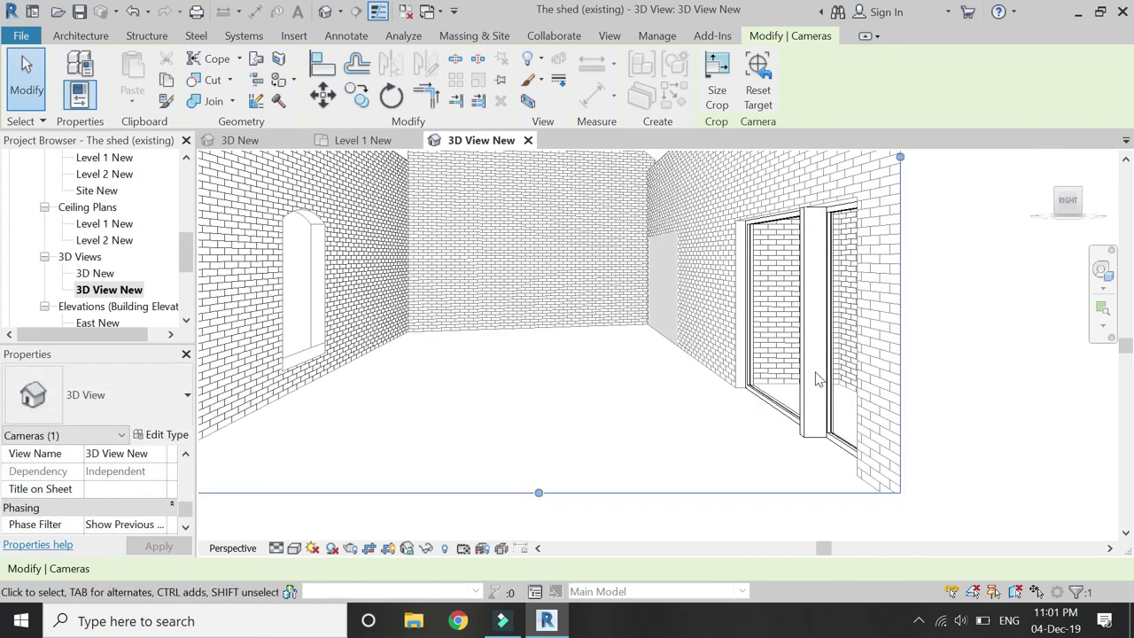
Step: Select the door and window unit and apply a type Width of 9' and door width of 3'
{"action": "left_click", "coordinate": [807, 372]}
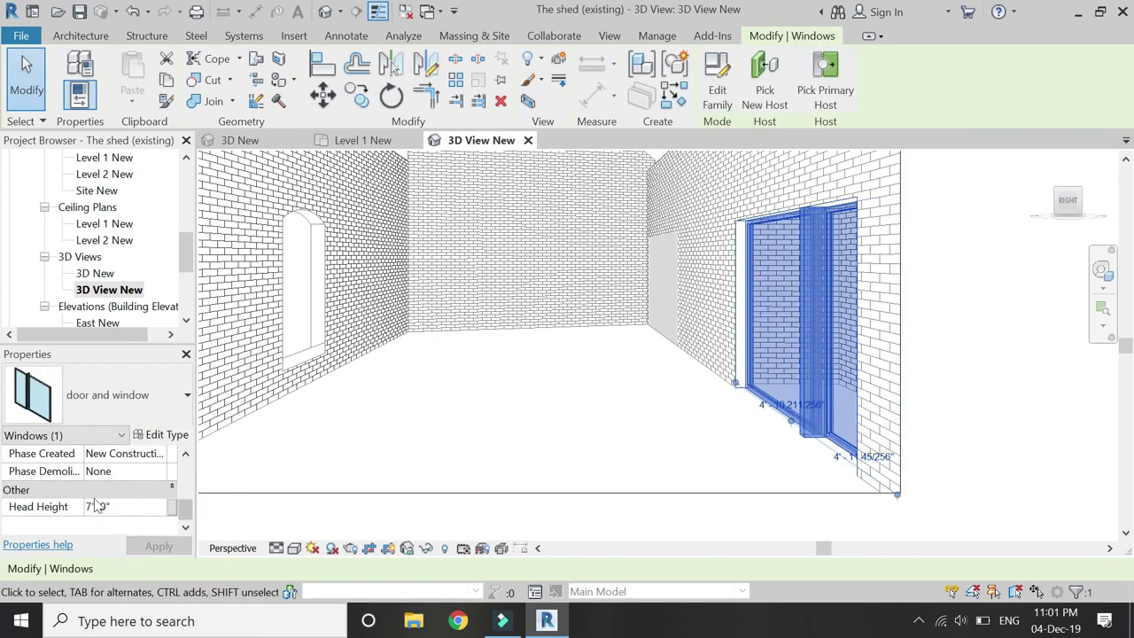
{"action": "scroll", "coordinate": [98, 500], "scroll_direction": "up", "scroll_amount": 10}
{"action": "scroll", "coordinate": [98, 491], "scroll_direction": "down", "scroll_amount": 4}
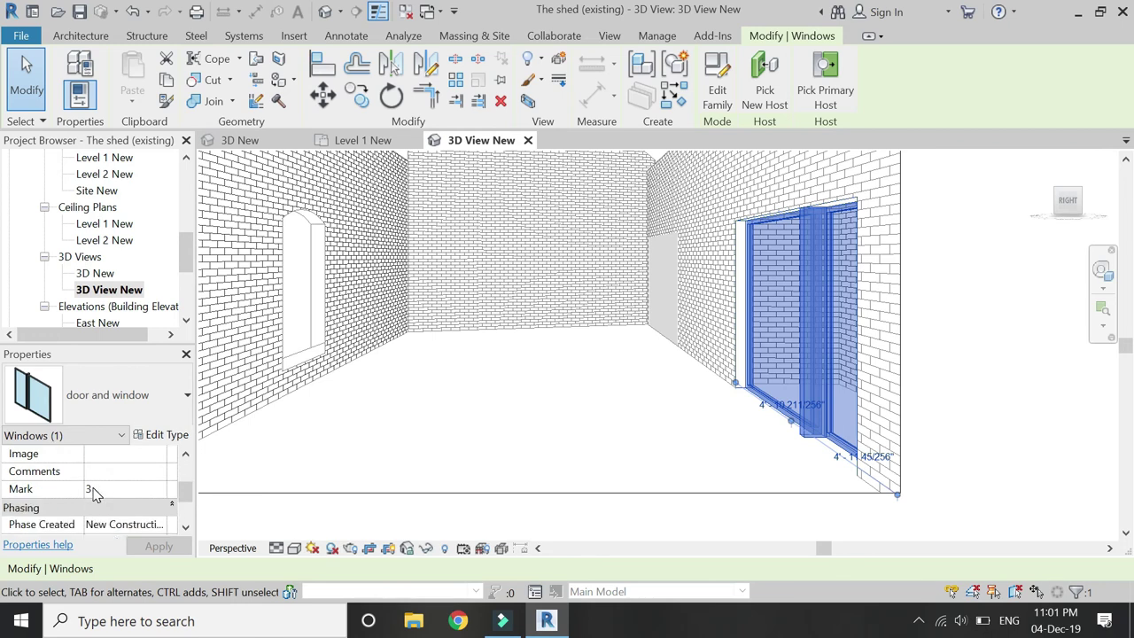
{"action": "scroll", "coordinate": [111, 483], "scroll_direction": "up", "scroll_amount": 4}
{"action": "left_click", "coordinate": [165, 435]}
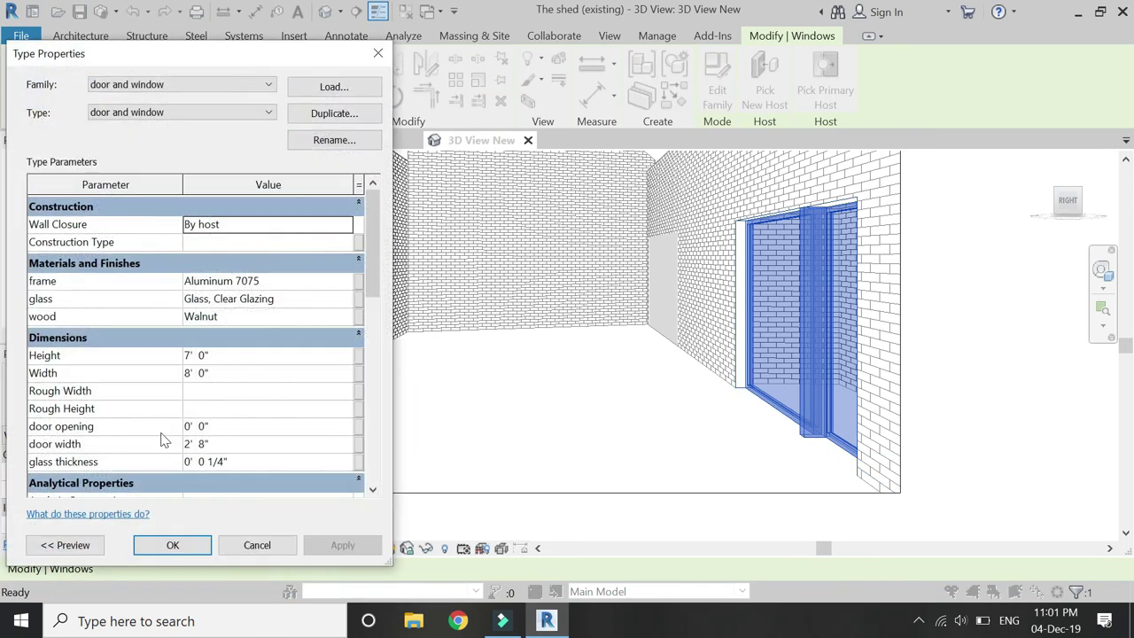
{"action": "left_click", "coordinate": [222, 366]}
{"action": "type", "text": "9"}
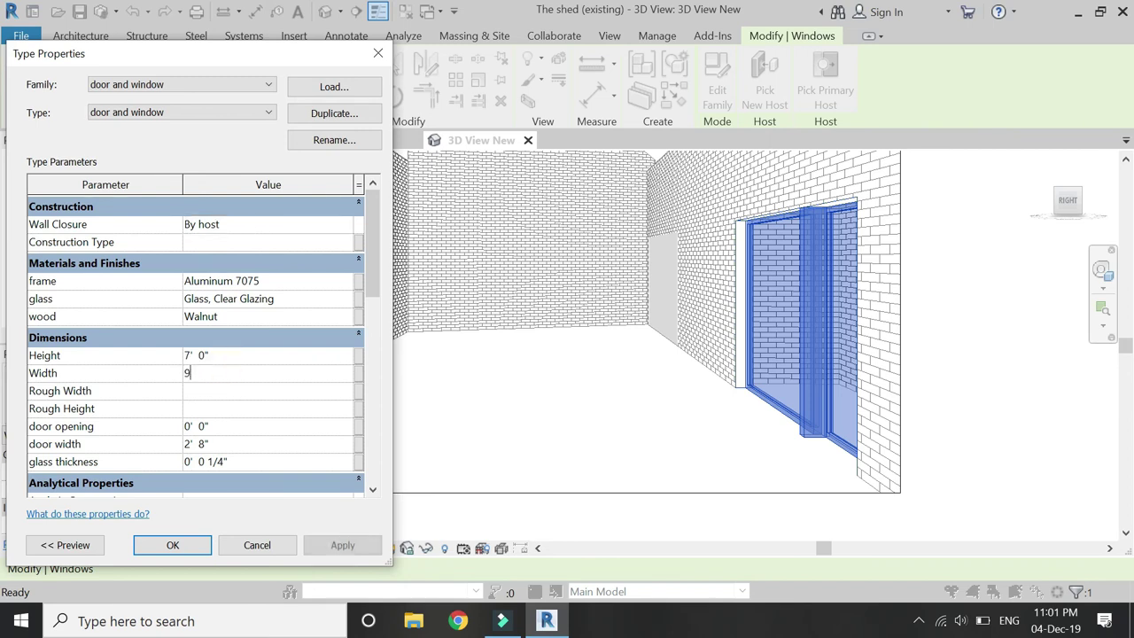
{"action": "type", "text": "'  6\""}
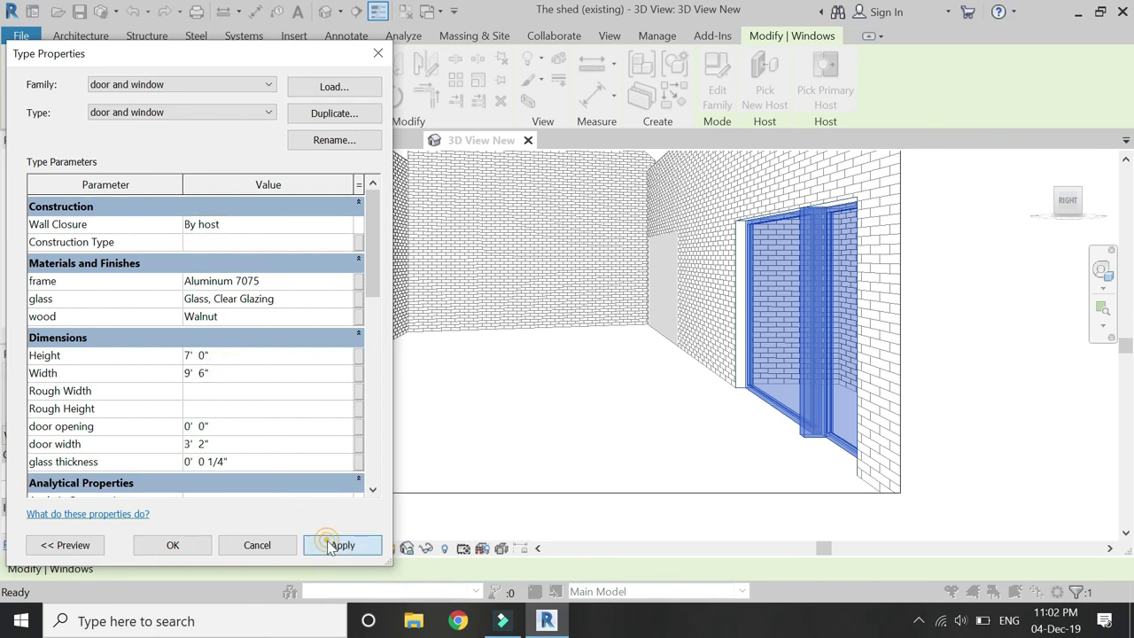
{"action": "left_click", "coordinate": [340, 542]}
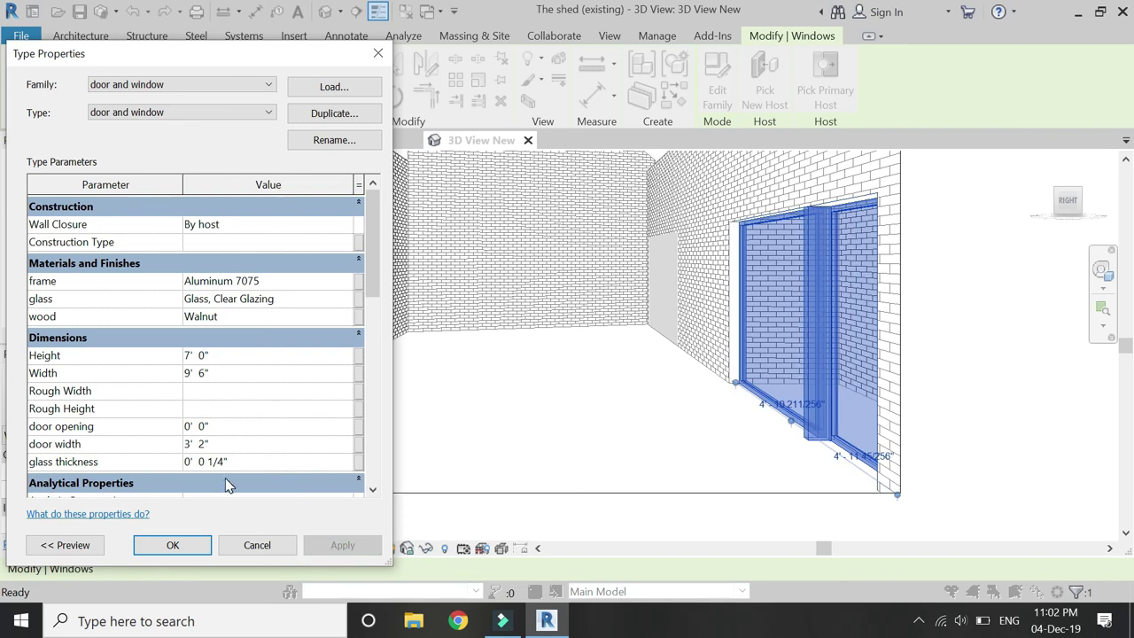
{"action": "left_click", "coordinate": [224, 443]}
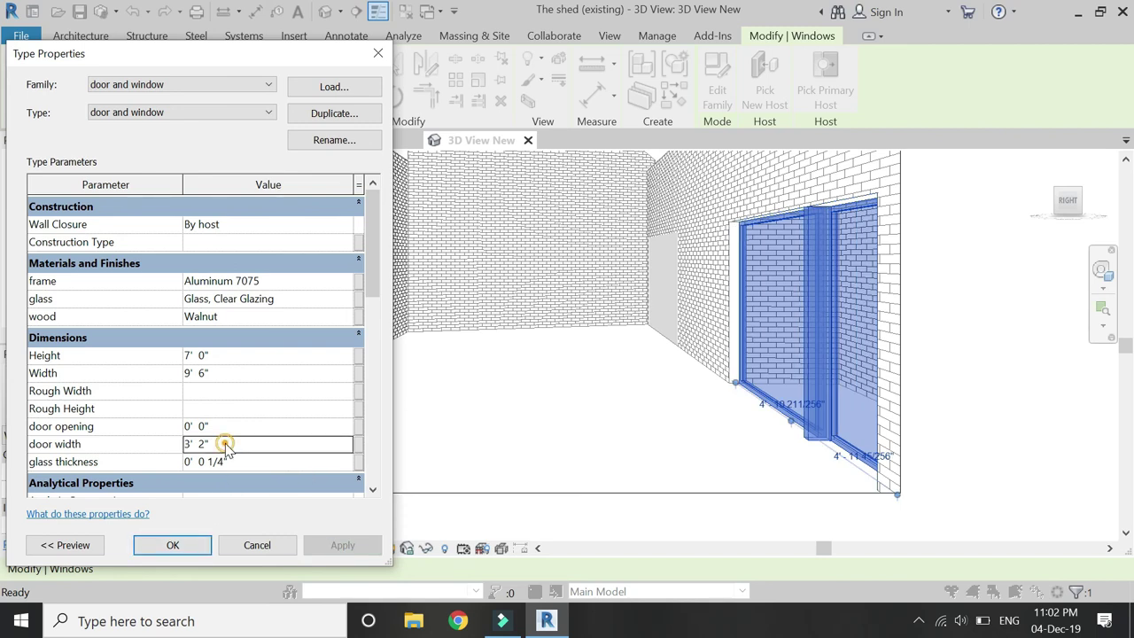
{"action": "type", "text": "3'"}
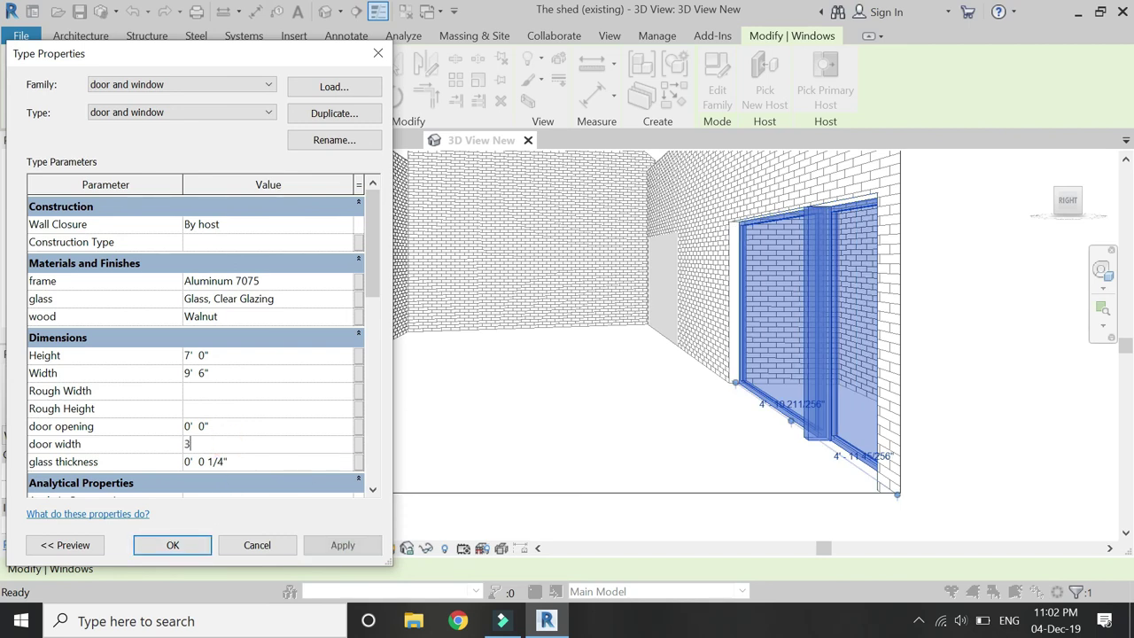
{"action": "left_click", "coordinate": [317, 545]}
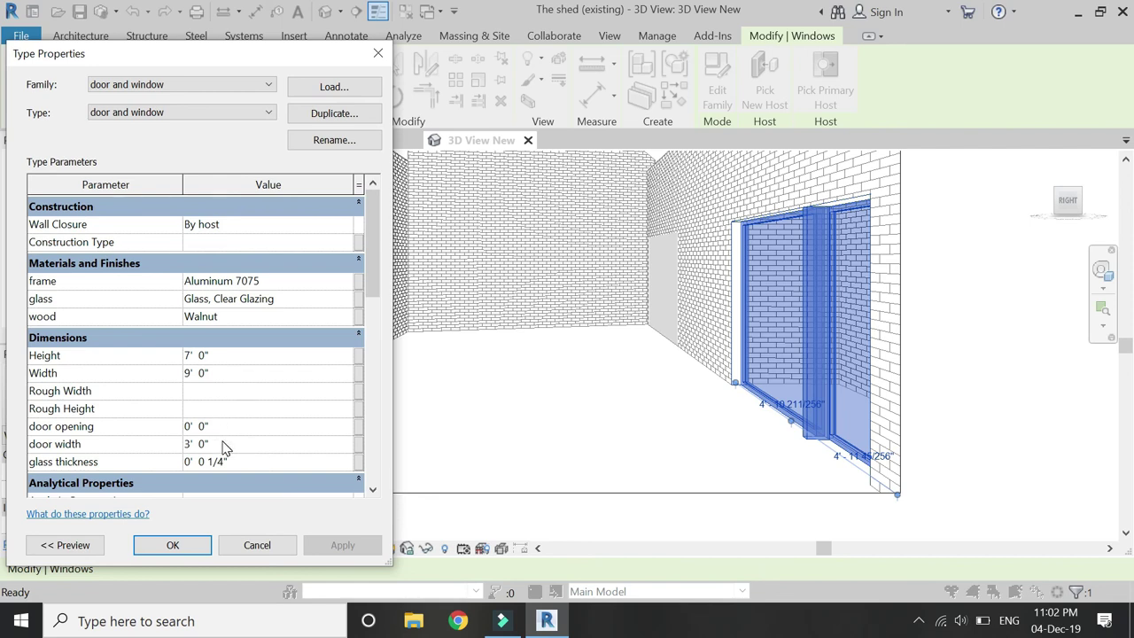
Step: Change the type Width to 9' 6" and the door opening to 3' 0", then confirm
{"action": "left_click", "coordinate": [231, 376]}
{"action": "type", "text": "9'  6"}
{"action": "key", "text": "Return"}
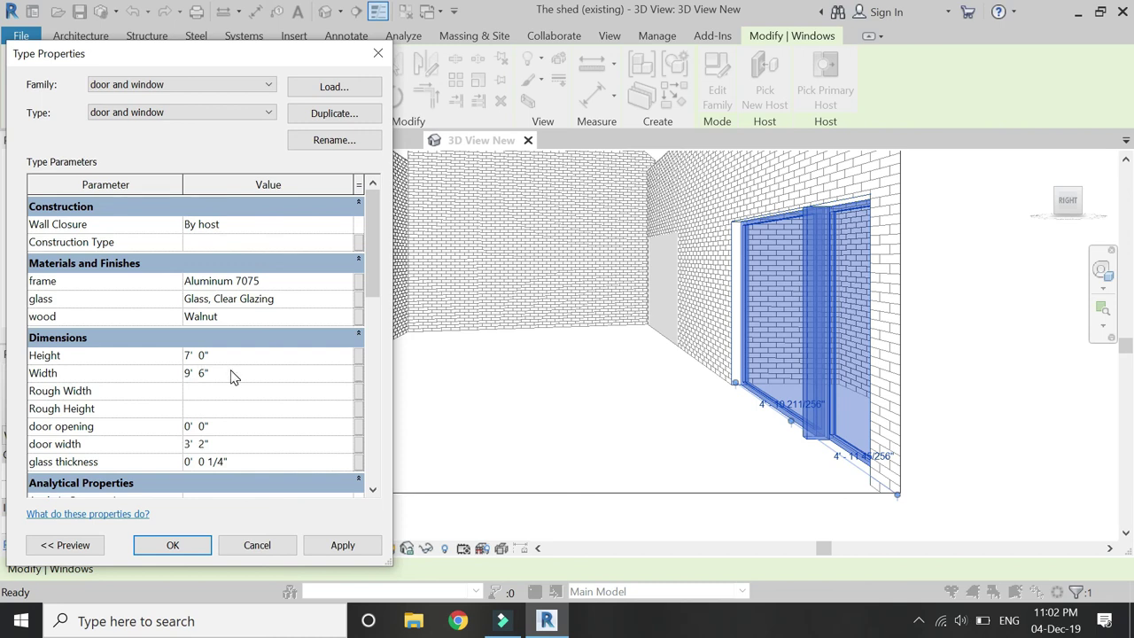
{"action": "left_click", "coordinate": [229, 464]}
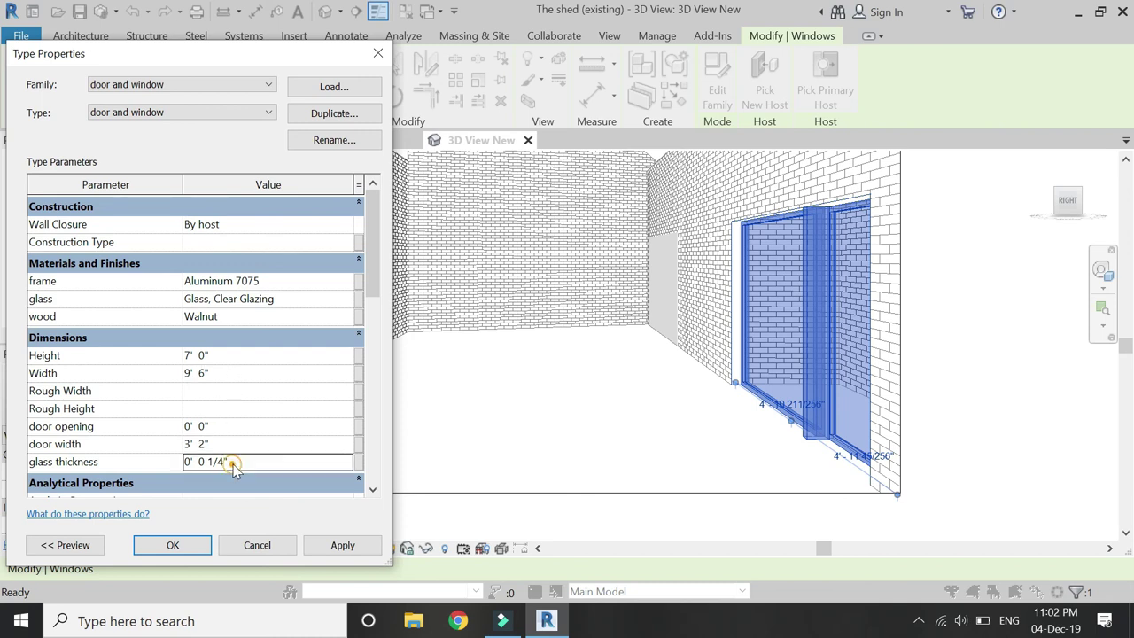
{"action": "left_click", "coordinate": [240, 444]}
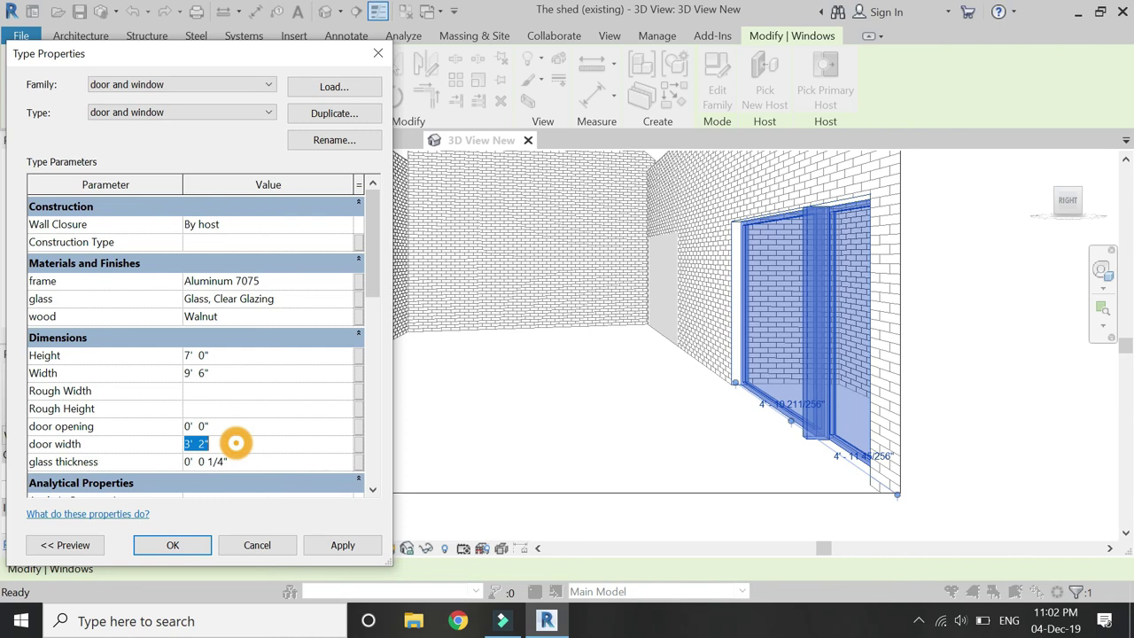
{"action": "left_click", "coordinate": [237, 425]}
{"action": "type", "text": "3"}
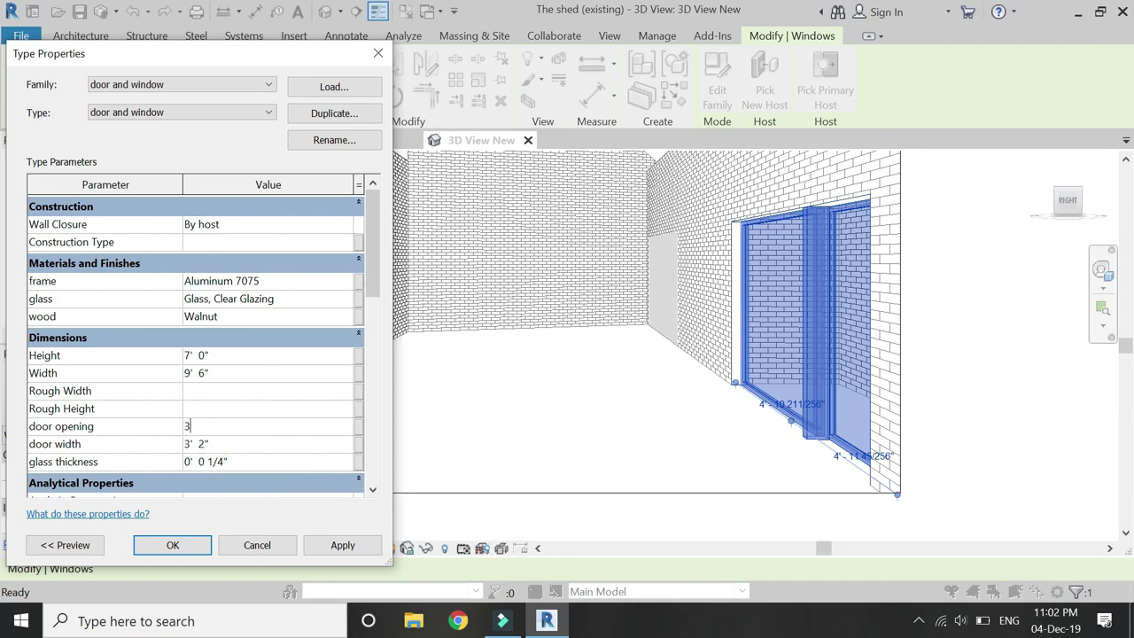
{"action": "left_click", "coordinate": [341, 545]}
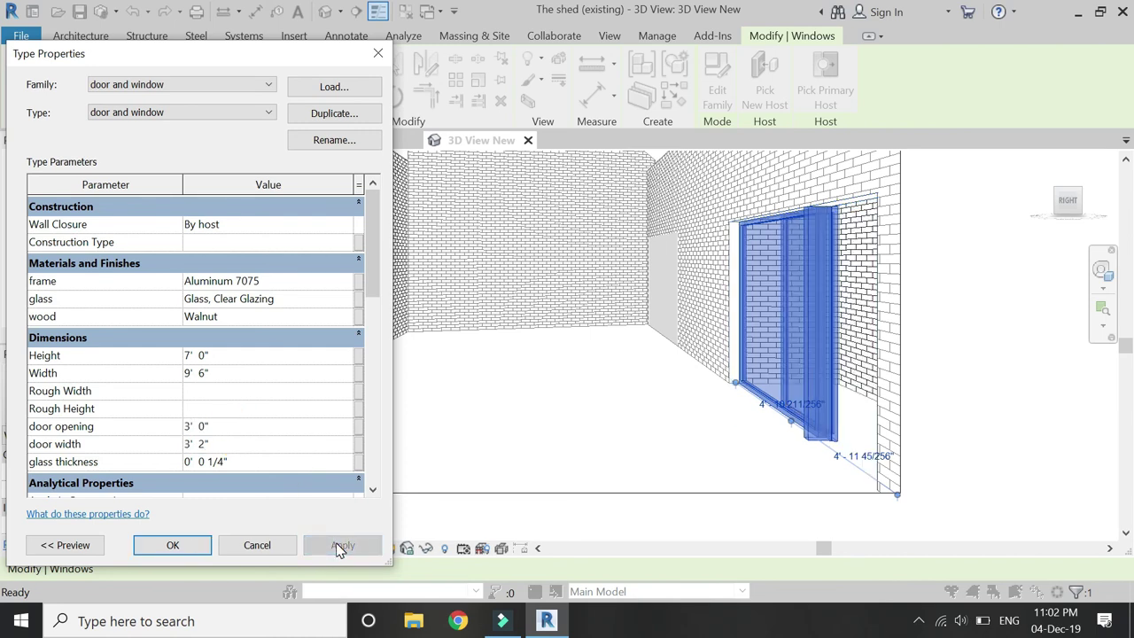
{"action": "left_click", "coordinate": [173, 544]}
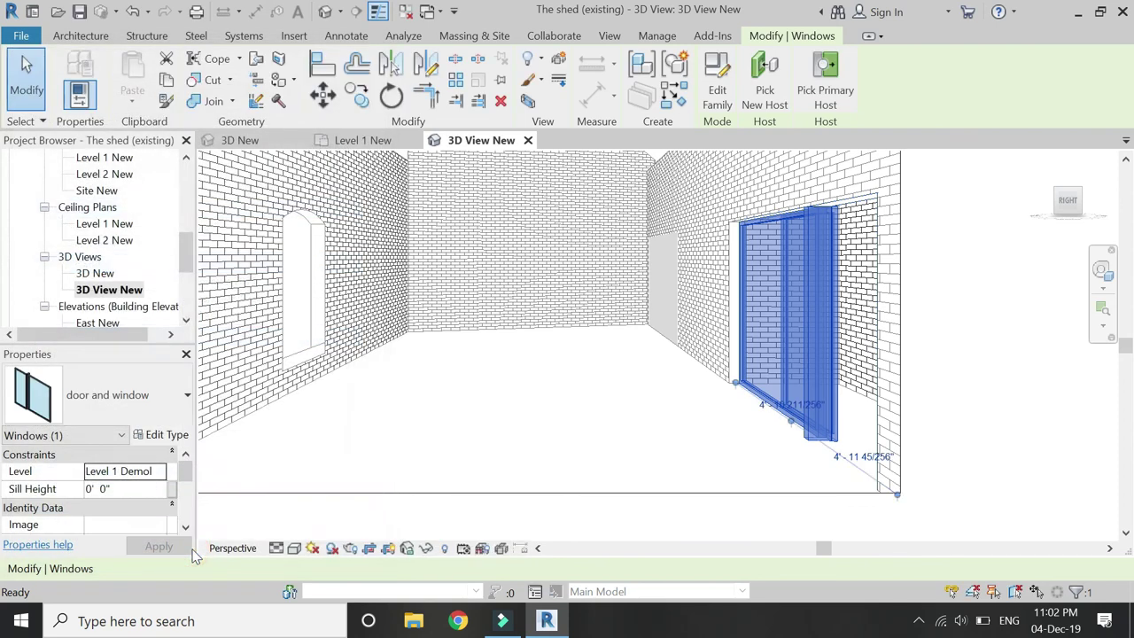
Step: Deselect the unit and zoom to inspect the resized door and window
{"action": "left_click", "coordinate": [399, 451]}
{"action": "scroll", "coordinate": [895, 447], "scroll_direction": "up", "scroll_amount": 5}
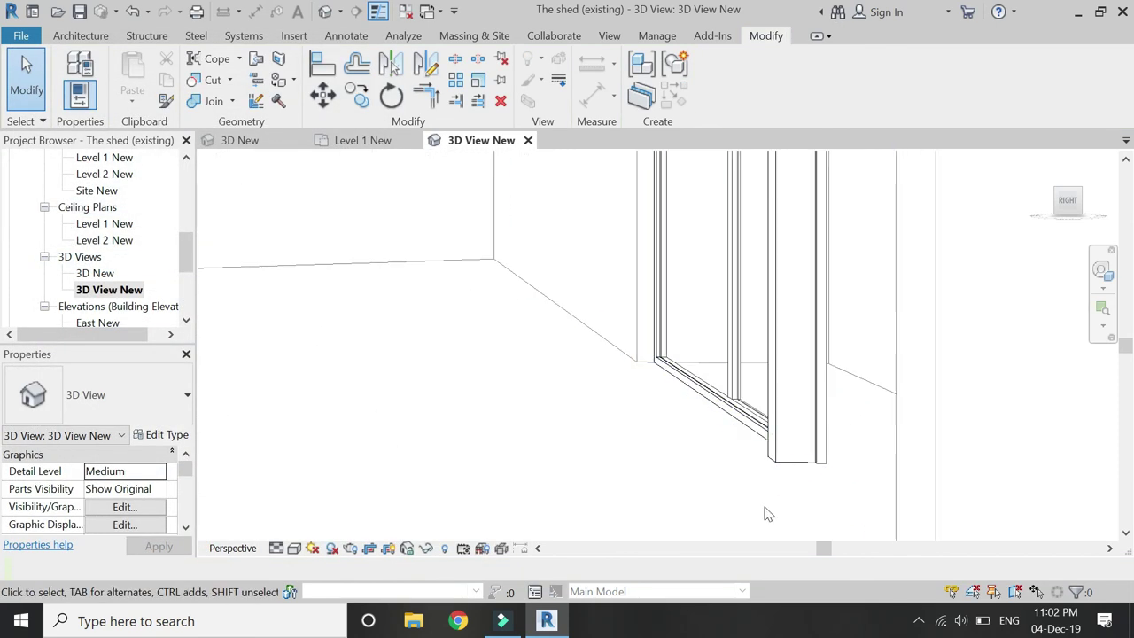
{"action": "scroll", "coordinate": [764, 511], "scroll_direction": "down", "scroll_amount": 3}
{"action": "scroll", "coordinate": [663, 523], "scroll_direction": "down", "scroll_amount": 2}
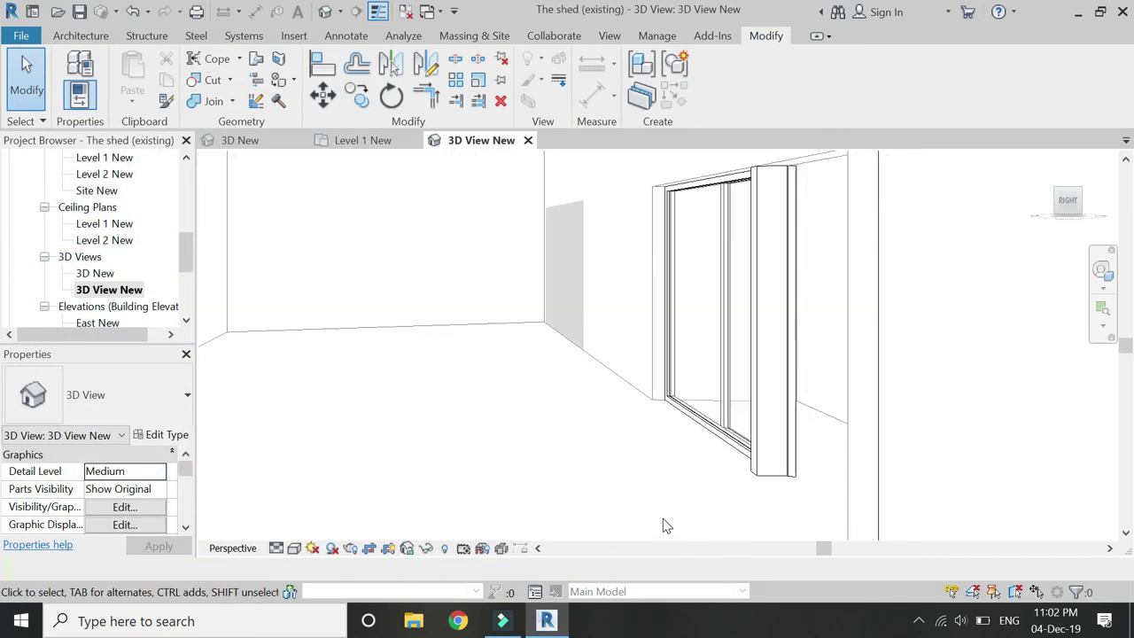